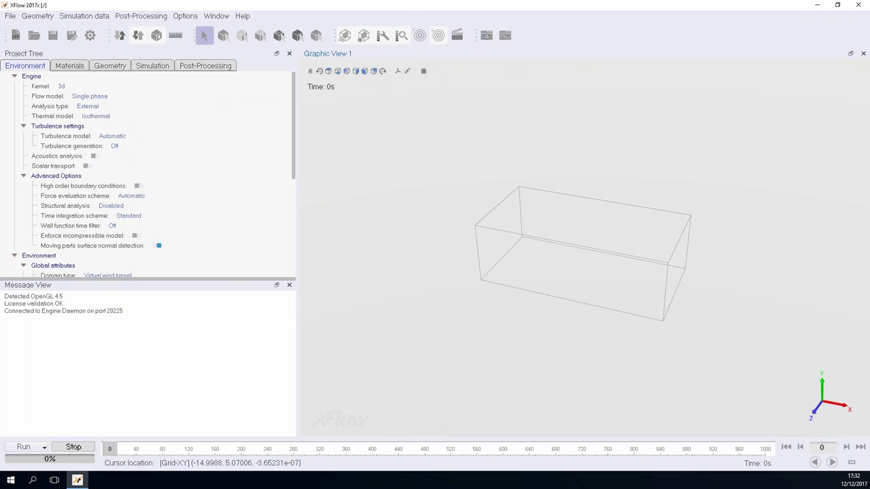
{"action": "left_click_drag", "start_coordinate": [460, 305], "coordinate": [671, 248]}
{"action": "mouse_move", "coordinate": [464, 237]}
{"action": "left_mouse_down"}
{"action": "mouse_move", "coordinate": [363, 237]}
{"action": "mouse_move", "coordinate": [450, 245]}
{"action": "left_mouse_up"}
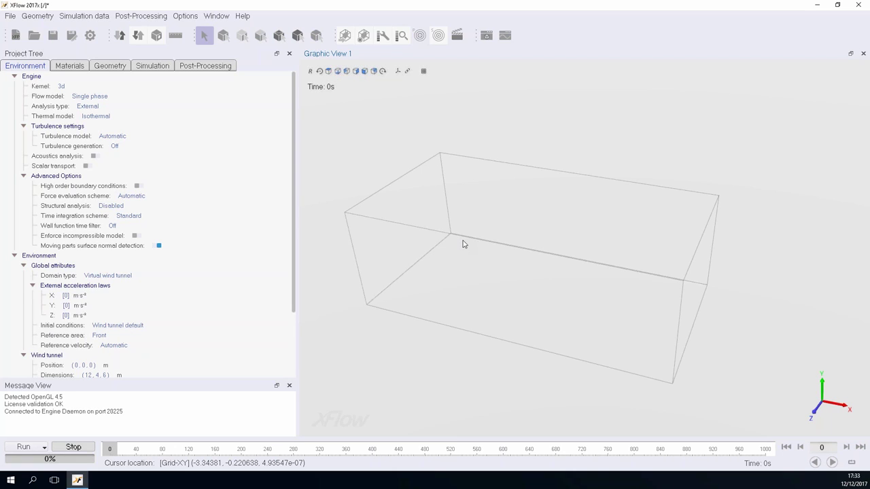
{"action": "scroll", "coordinate": [556, 246], "scroll_direction": "down", "scroll_amount": 3}
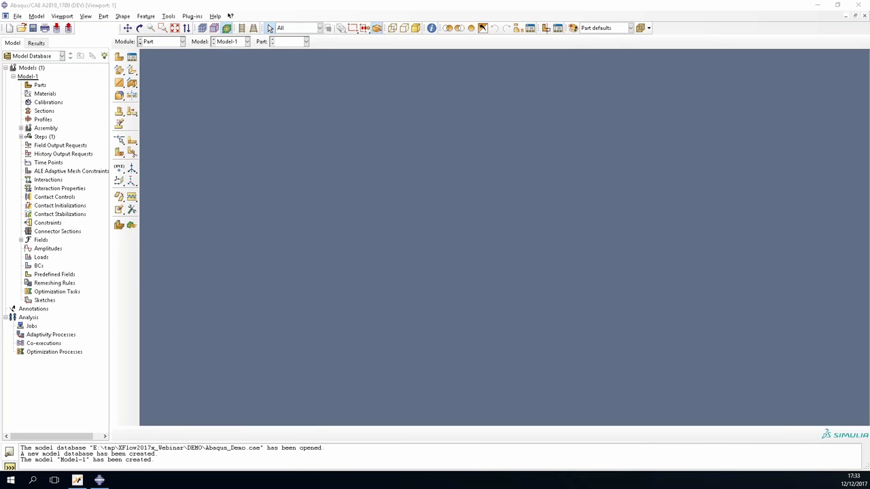
- Switch to Abaqus/CAE and try to create a new part in Model-1
{"action": "left_click", "coordinate": [282, 204]}
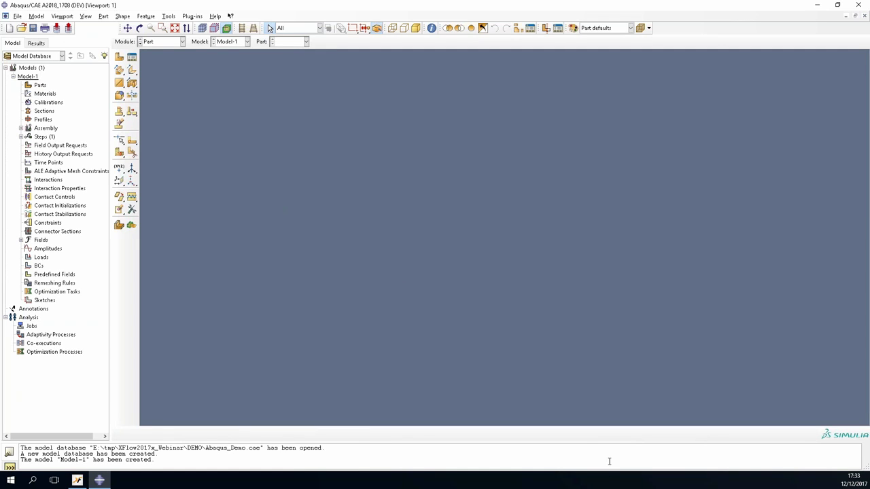
{"action": "double_click", "coordinate": [35, 87]}
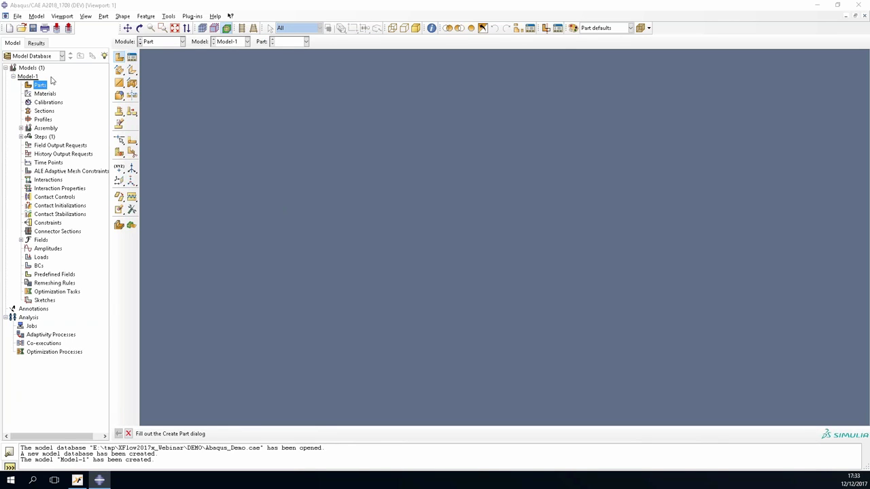
{"action": "right_click", "coordinate": [31, 85]}
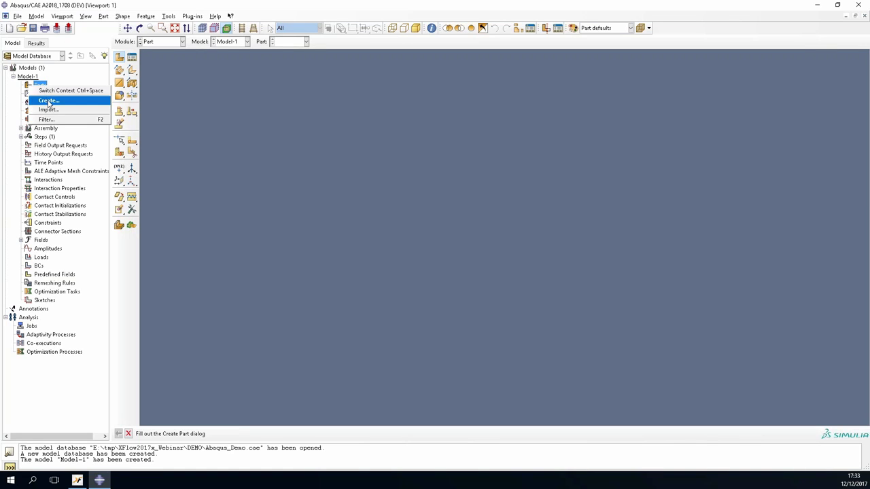
{"action": "left_click", "coordinate": [51, 99]}
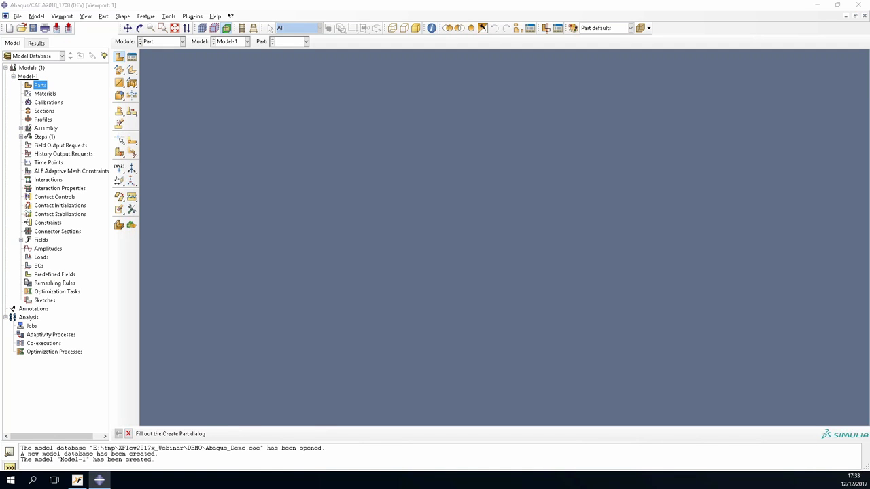
{"action": "left_click_drag", "start_coordinate": [643, 8], "coordinate": [534, 184]}
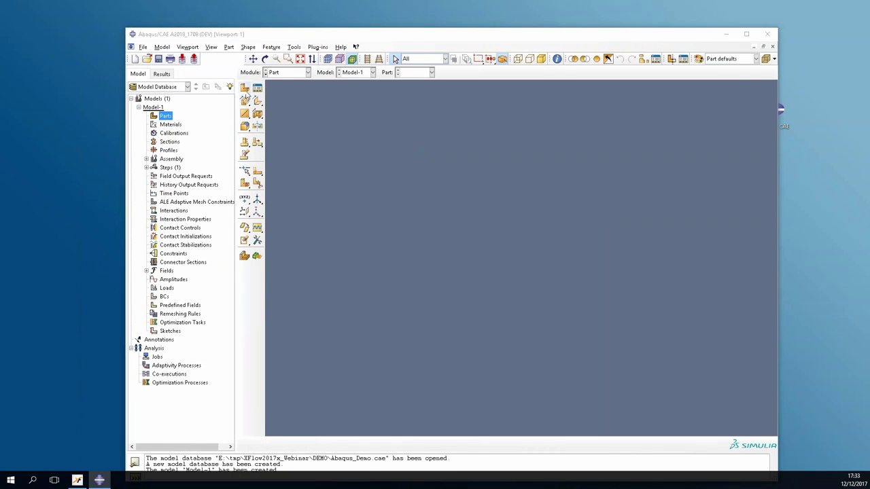
{"action": "left_click", "coordinate": [525, 433]}
{"action": "right_click", "coordinate": [154, 117]}
{"action": "left_click", "coordinate": [170, 129]}
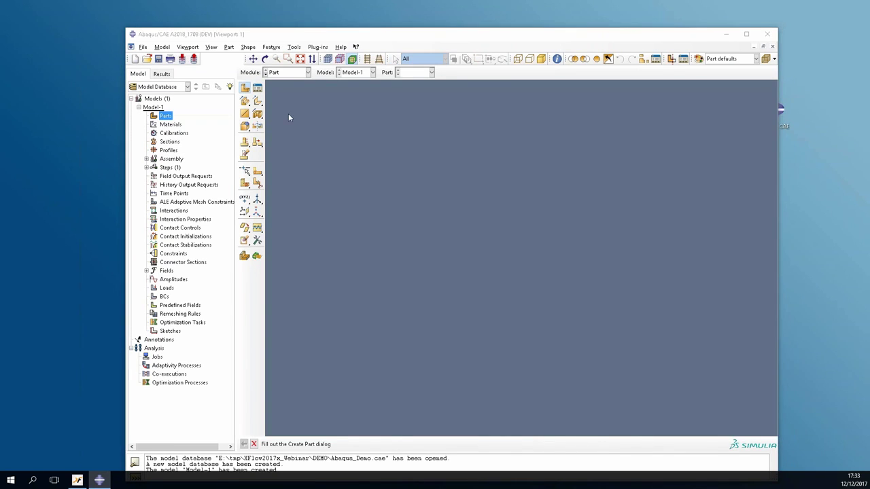
{"action": "left_click", "coordinate": [254, 445]}
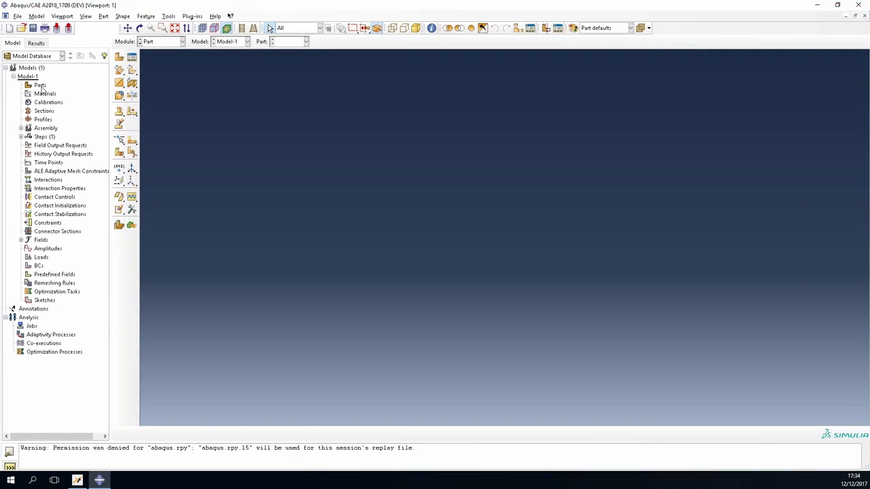
- Start a 3D deformable solid extrusion part and sketch a rectangle from (-0.006, 0) to (0.006, 0.08)
{"action": "double_click", "coordinate": [40, 85]}
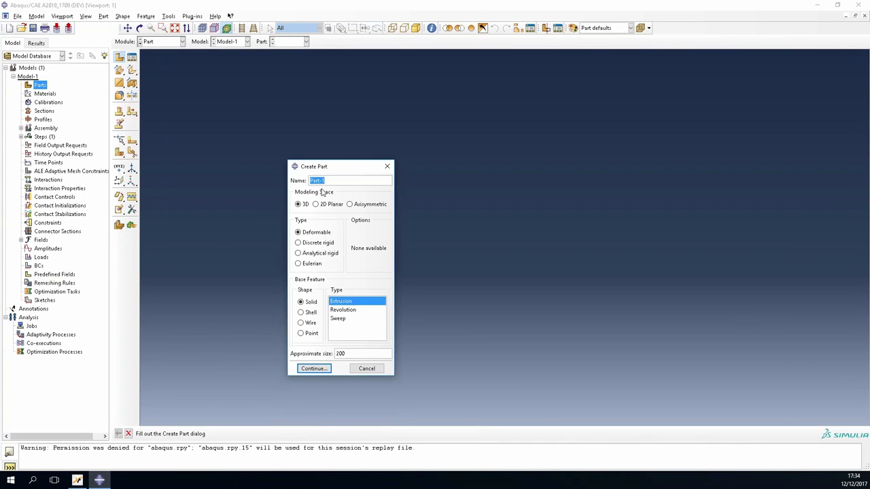
{"action": "left_click", "coordinate": [322, 370]}
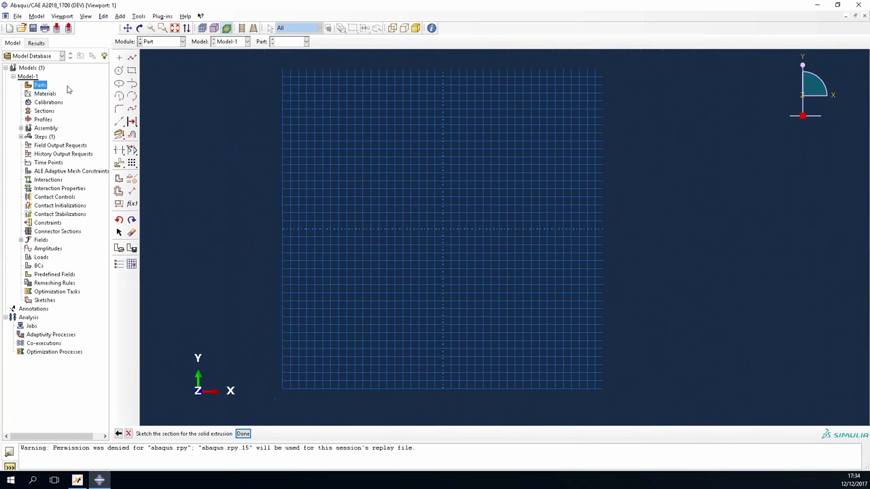
{"action": "left_click", "coordinate": [131, 70]}
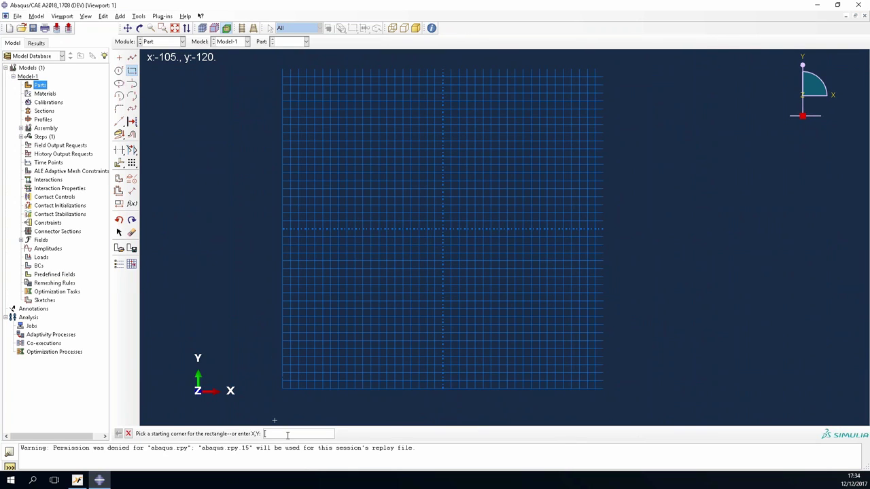
{"action": "type", "text": "-0.006,0"}
{"action": "key", "text": "Return"}
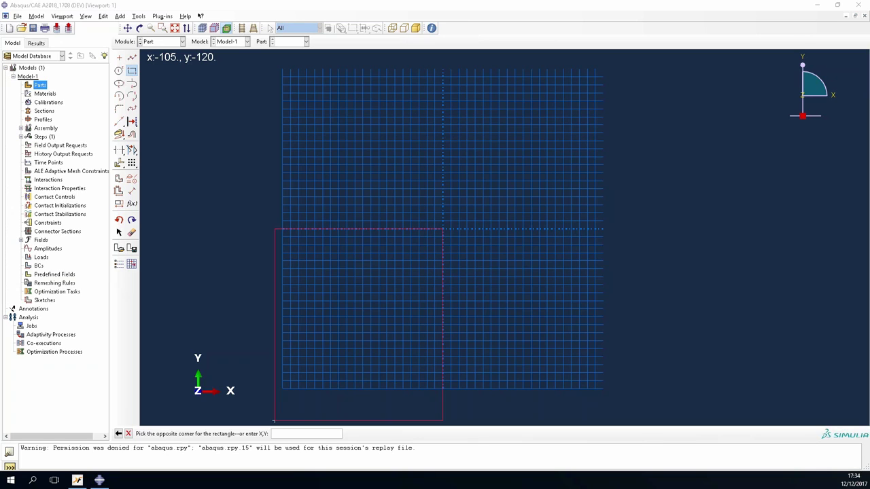
{"action": "left_click", "coordinate": [321, 435]}
{"action": "type", "text": "0.006"}
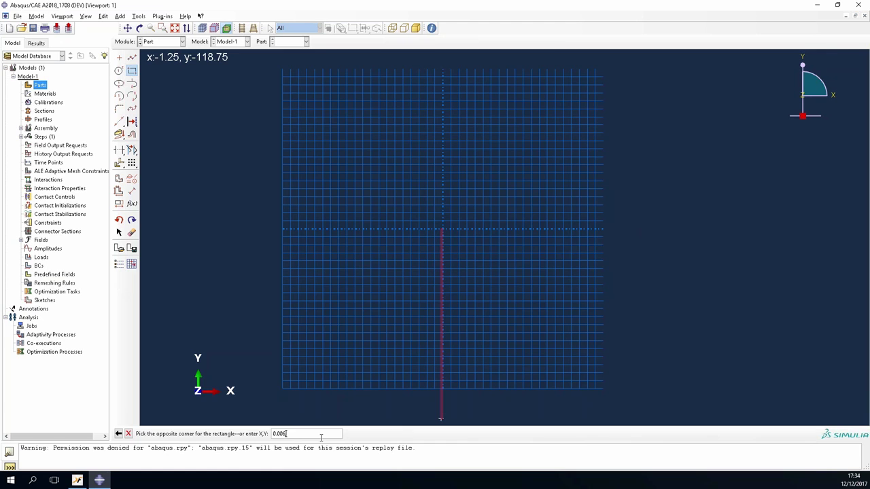
{"action": "type", "text": ",0.08"}
{"action": "key", "text": "Return"}
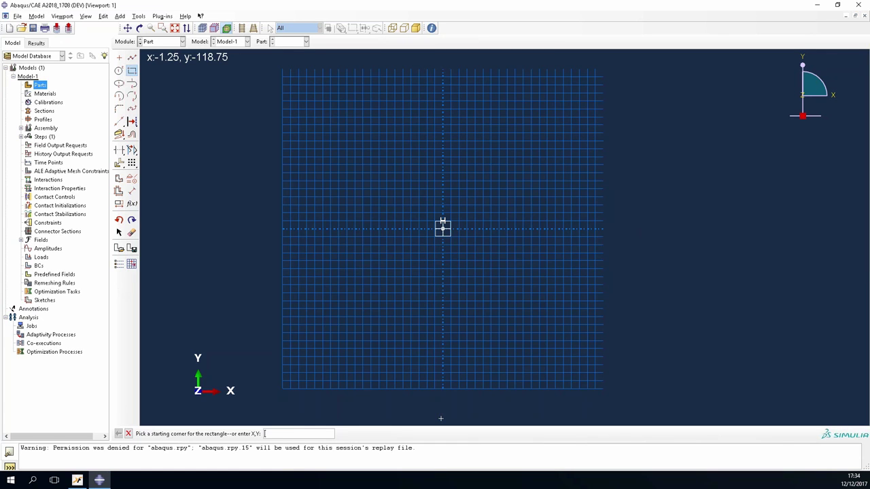
- Finish the rectangle sketch and extrude it to a depth of 0.08
{"action": "scroll", "coordinate": [454, 238], "scroll_direction": "up", "scroll_amount": 5}
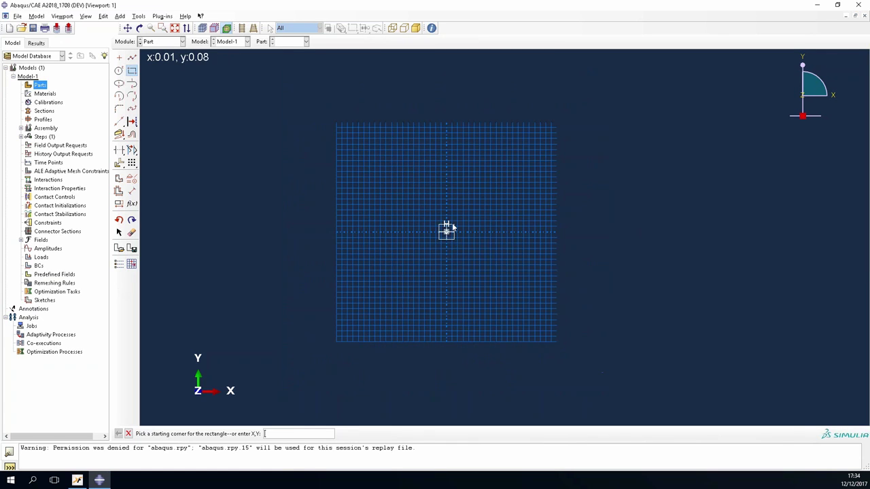
{"action": "scroll", "coordinate": [449, 238], "scroll_direction": "down", "scroll_amount": 6}
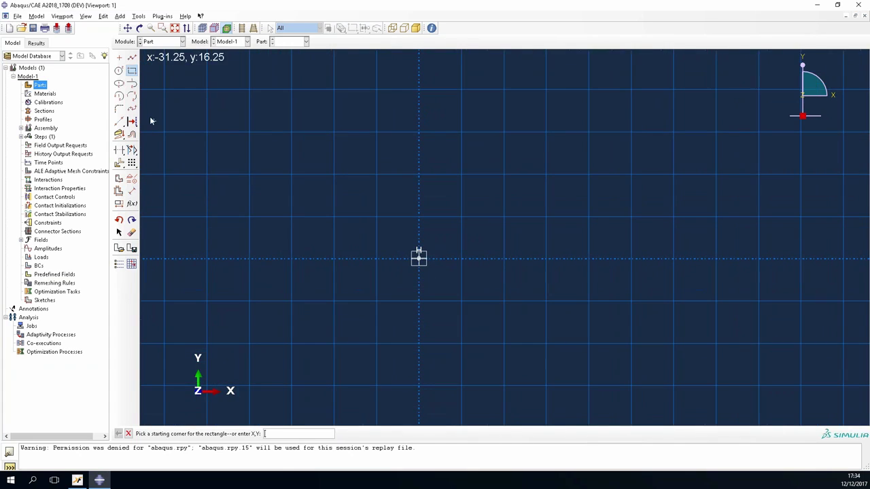
{"action": "left_click", "coordinate": [129, 434]}
{"action": "left_click", "coordinate": [242, 434]}
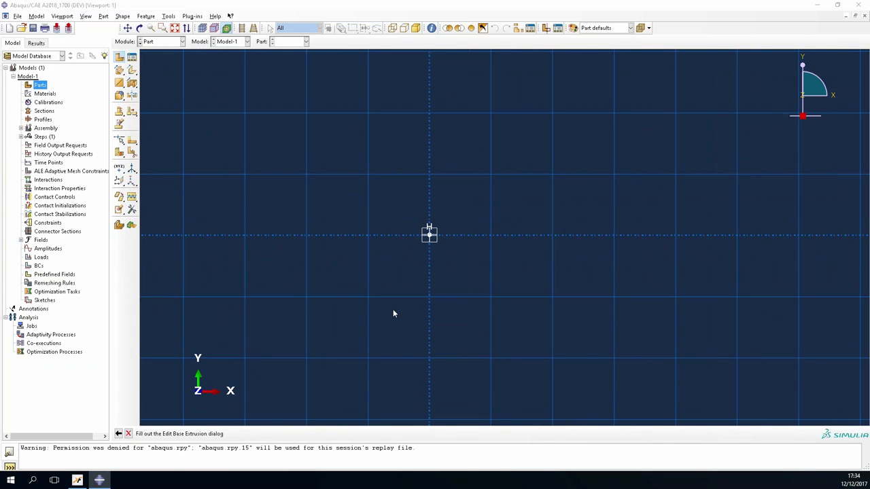
{"action": "type", "text": "0.0"}
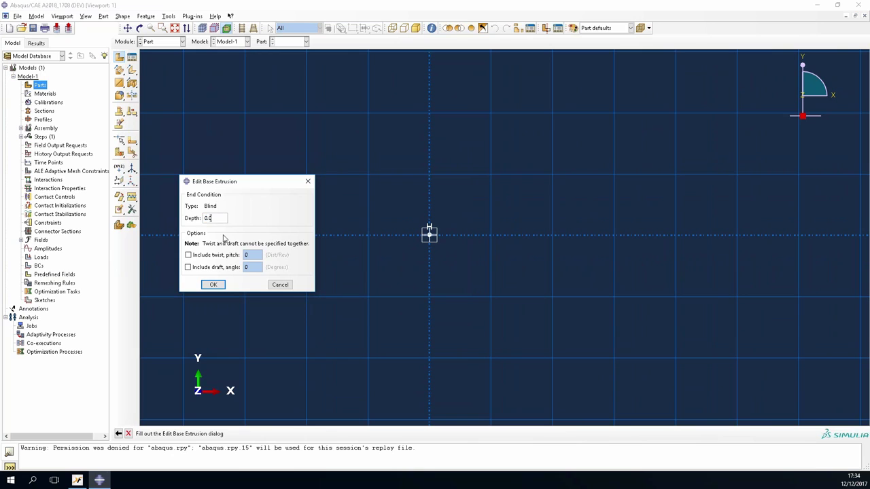
{"action": "type", "text": "8"}
{"action": "left_click", "coordinate": [213, 285]}
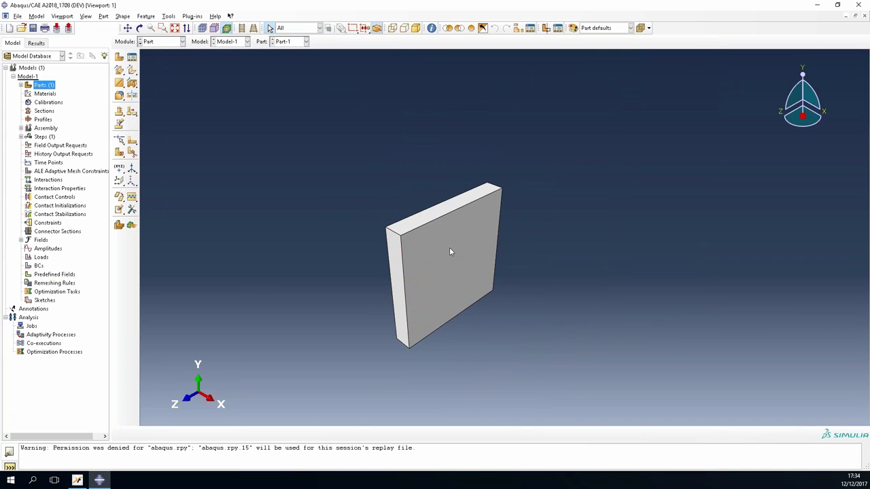
- Delete the extruded plate part from the model
{"action": "scroll", "coordinate": [450, 212], "scroll_direction": "up", "scroll_amount": 2}
{"action": "scroll", "coordinate": [339, 163], "scroll_direction": "down", "scroll_amount": 2}
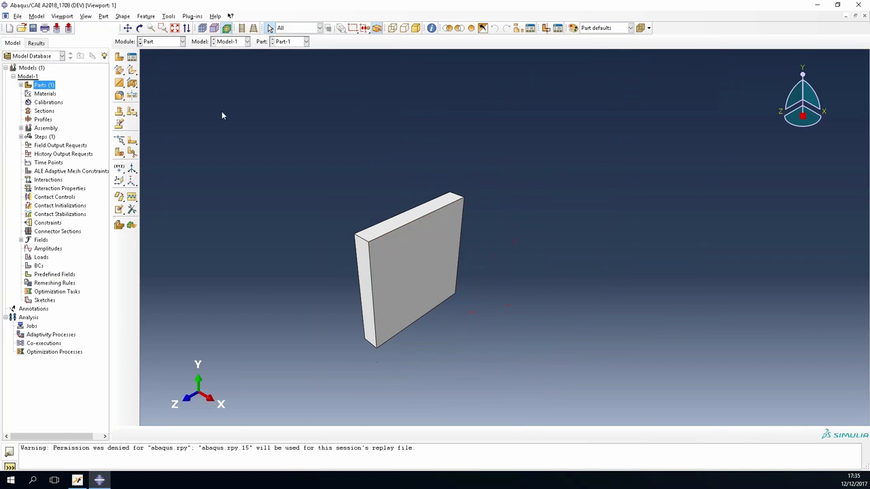
{"action": "left_click", "coordinate": [21, 85]}
{"action": "left_click", "coordinate": [40, 94]}
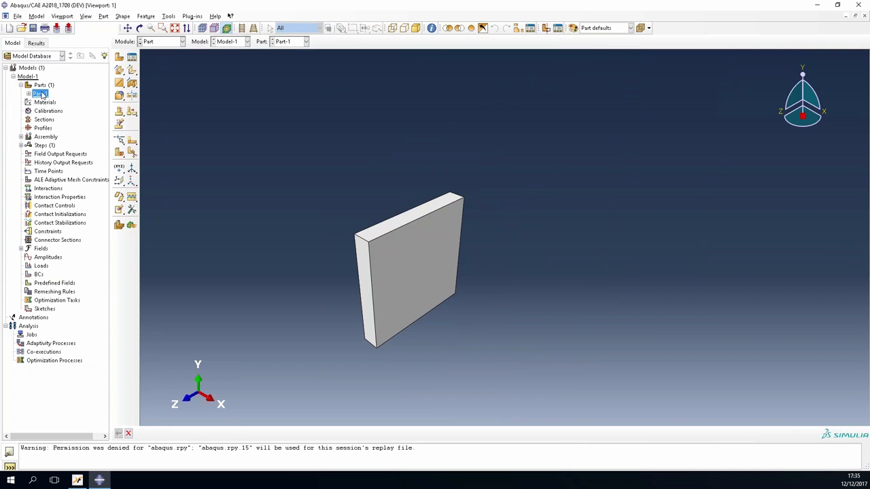
{"action": "key", "text": "Delete"}
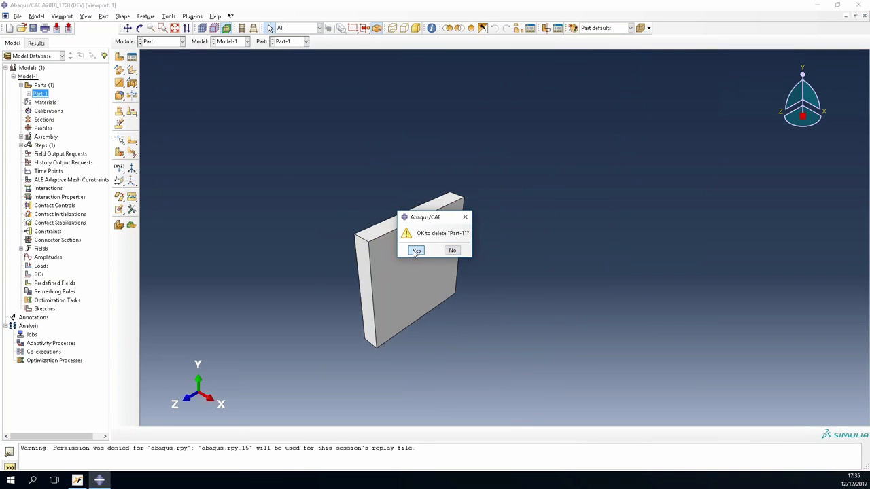
{"action": "left_click", "coordinate": [415, 250]}
- Start a new 3D deformable solid extrusion part with an approximate size of 0.012
{"action": "double_click", "coordinate": [41, 85]}
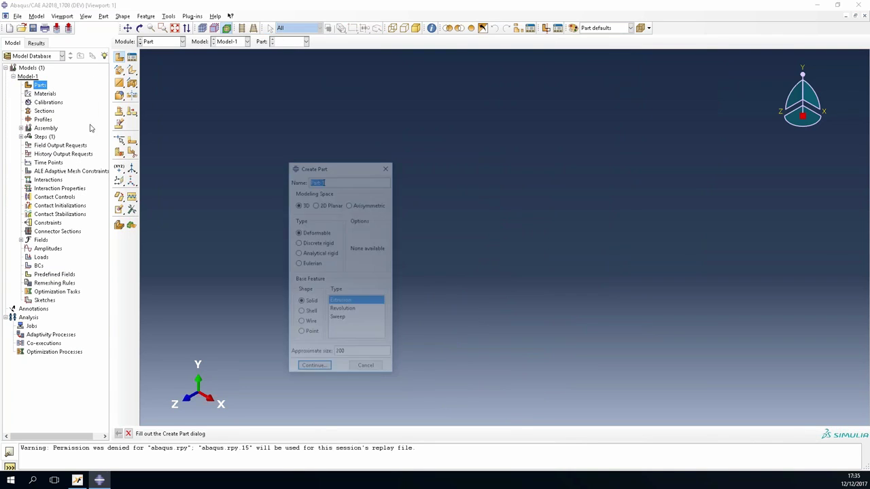
{"action": "double_click", "coordinate": [340, 353]}
{"action": "type", "text": "0.012"}
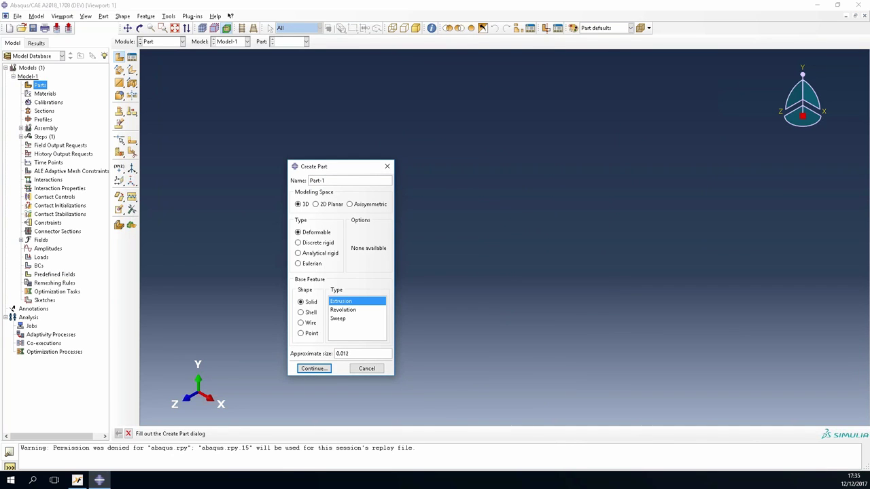
{"action": "left_click", "coordinate": [311, 369]}
{"action": "left_click", "coordinate": [243, 436]}
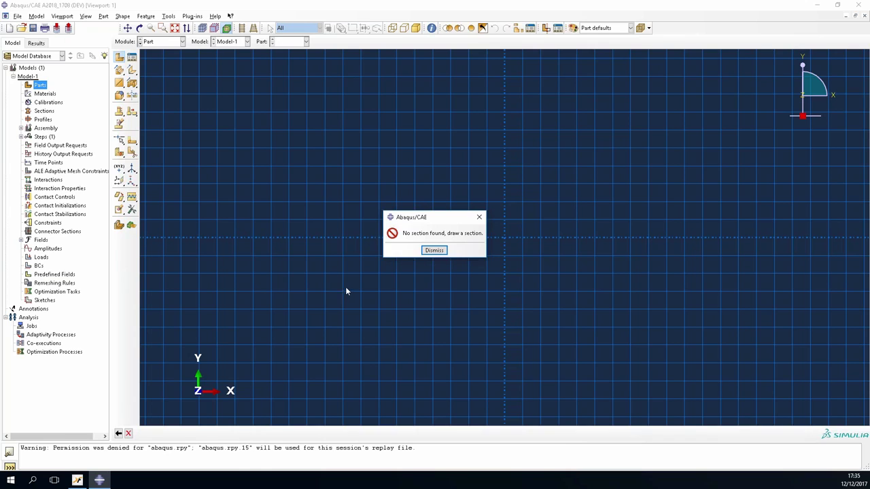
{"action": "left_click", "coordinate": [435, 251]}
- Sketch a tall, narrow rectangle for the section from (-0.006, 0) to an opposite corner at X 0.006
{"action": "left_click", "coordinate": [132, 70]}
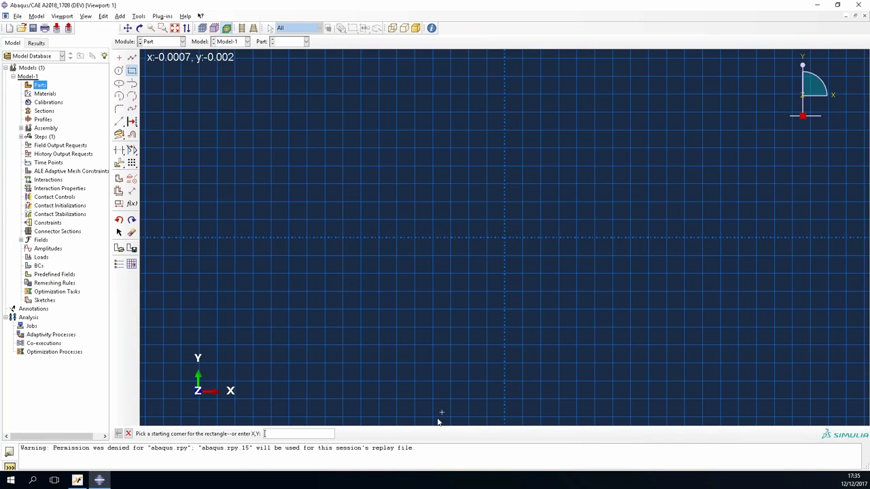
{"action": "type", "text": "-0.006,0"}
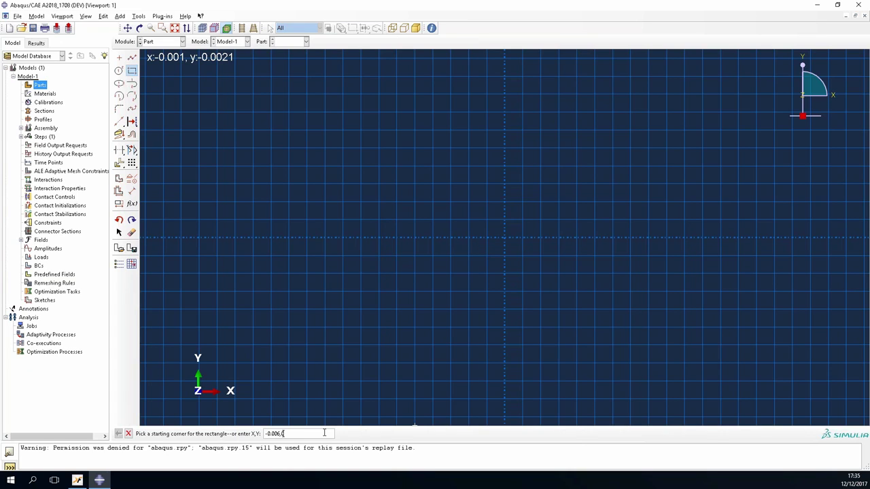
{"action": "key", "text": "Return"}
{"action": "type", "text": "0.00"}
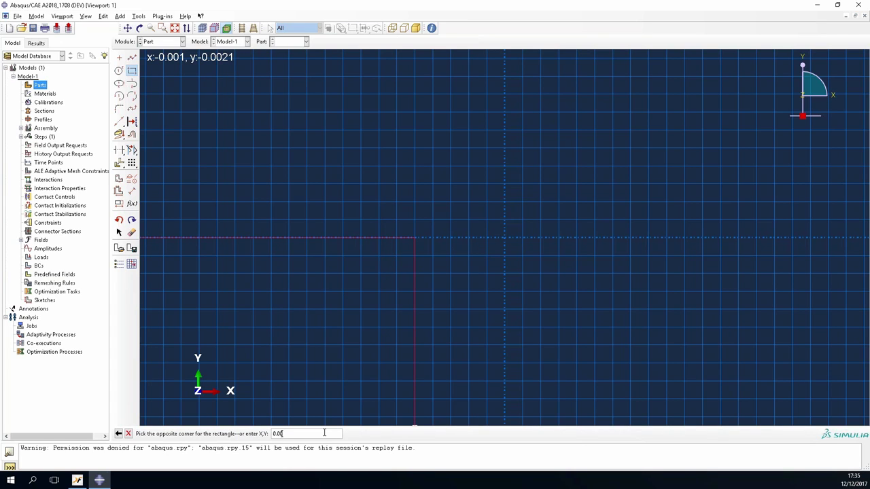
{"action": "type", "text": "6,0.00"}
{"action": "key", "text": "Return"}
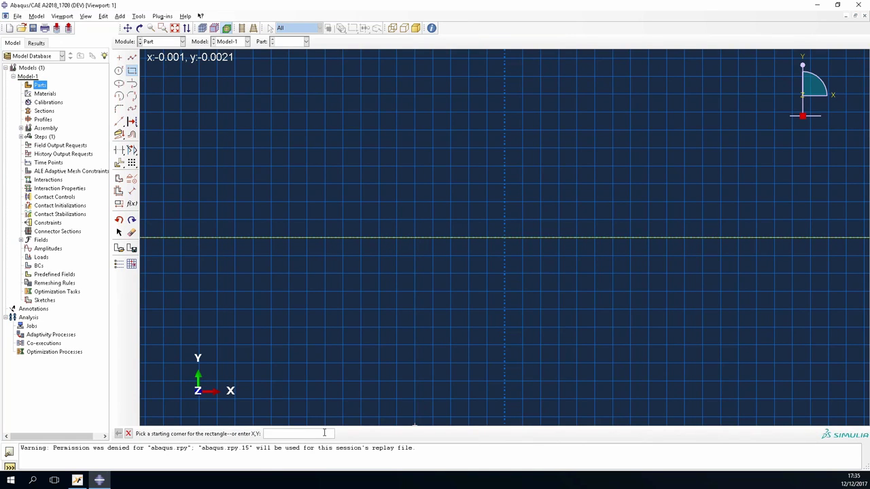
{"action": "key", "text": "Escape"}
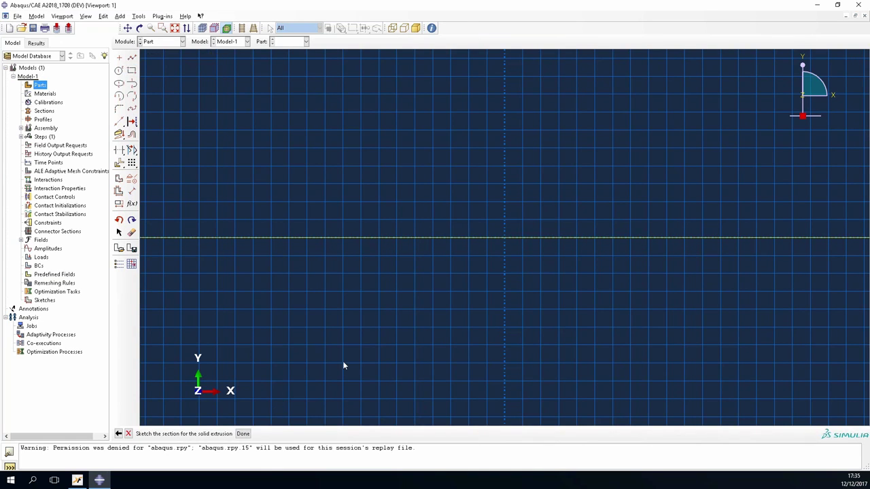
- Finish the section sketch and extrude it to a depth of 0.012
{"action": "left_click", "coordinate": [242, 433]}
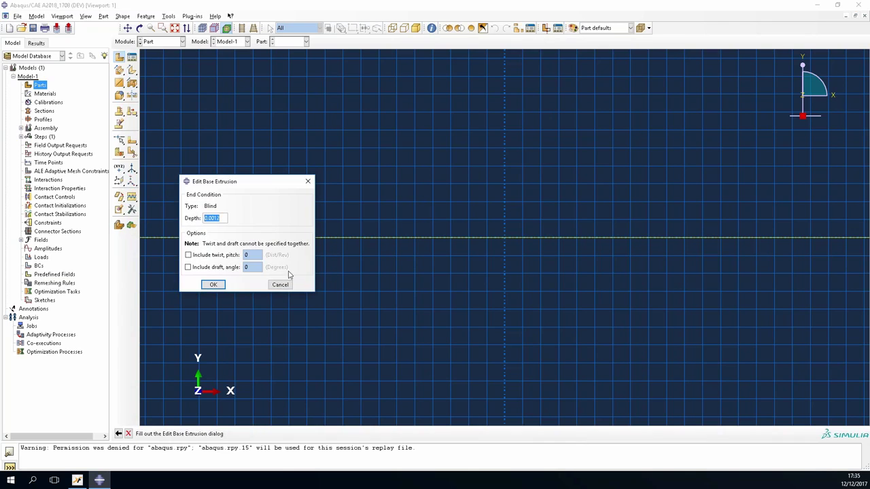
{"action": "left_click_drag", "start_coordinate": [225, 220], "coordinate": [204, 218]}
{"action": "key", "text": "BackSpace"}
{"action": "type", "text": "0.012"}
{"action": "left_click", "coordinate": [212, 285]}
{"action": "scroll", "coordinate": [325, 267], "scroll_direction": "up", "scroll_amount": 2}
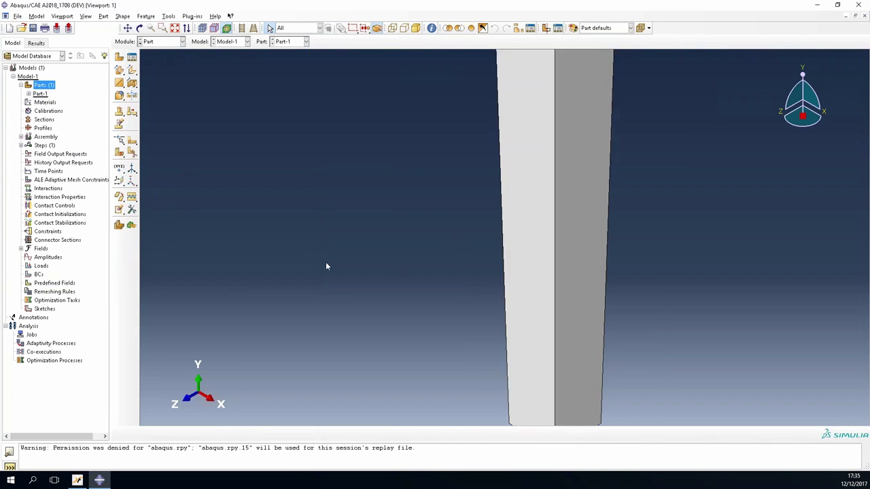
{"action": "scroll", "coordinate": [326, 267], "scroll_direction": "down", "scroll_amount": 3}
{"action": "left_click", "coordinate": [474, 208]}
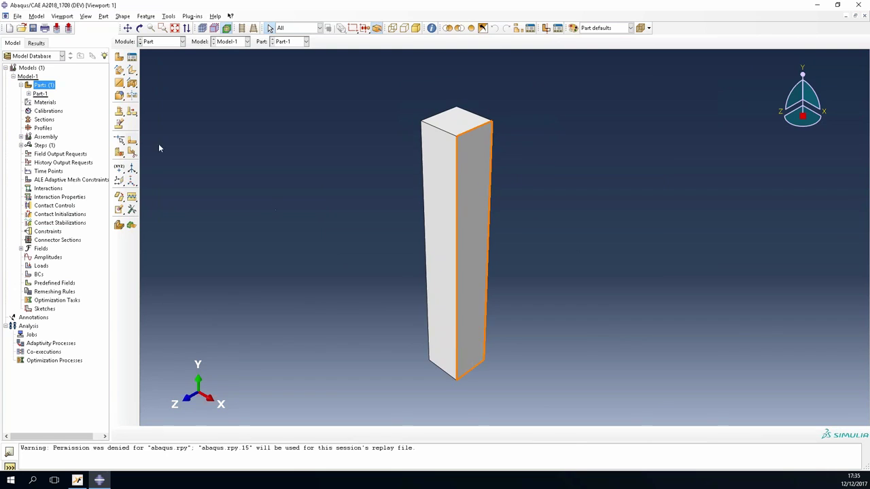
- Create a new material and give it a uniform mass density of 2700
{"action": "left_click", "coordinate": [46, 103]}
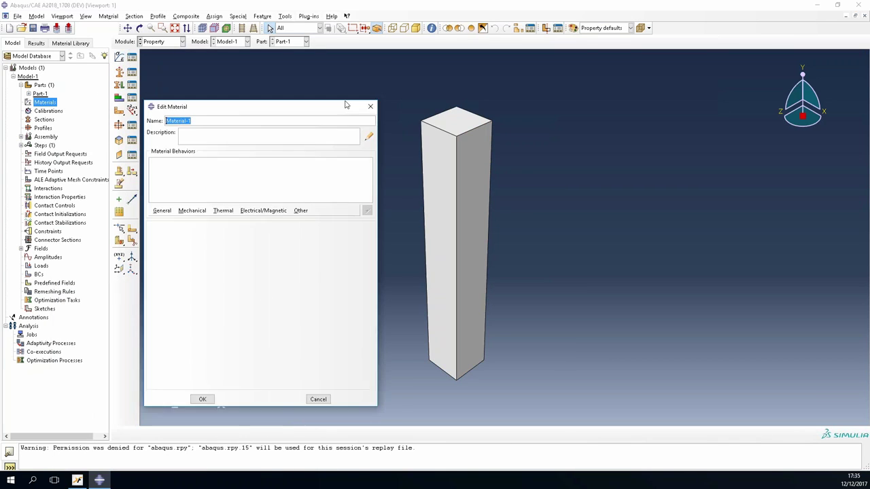
{"action": "left_click", "coordinate": [190, 193]}
{"action": "left_click", "coordinate": [190, 201]}
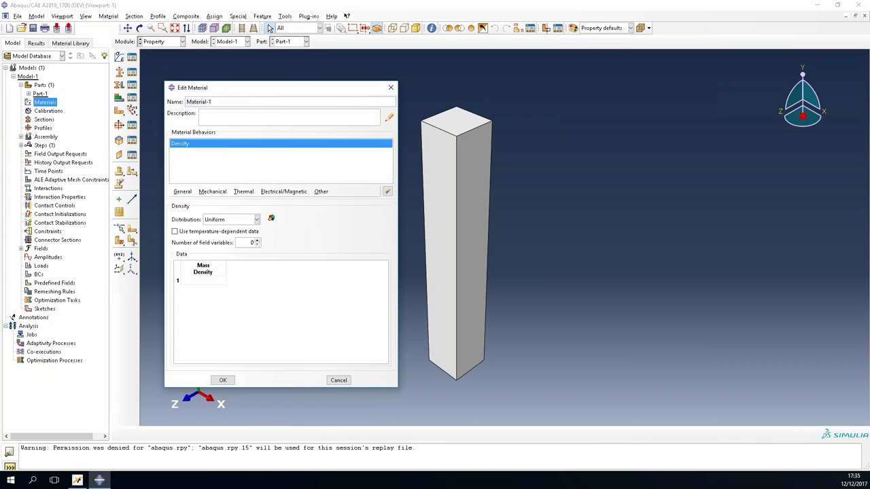
{"action": "left_click", "coordinate": [202, 281]}
{"action": "type", "text": "2700"}
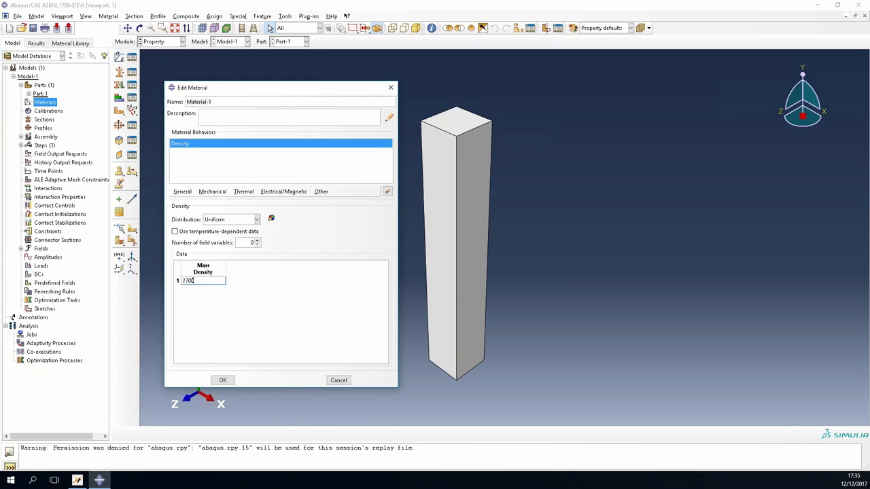
- Add isotropic elastic behavior to the material with a Young's modulus of 1000000 and a Poisson's ratio of 0, and save the material
{"action": "left_click", "coordinate": [212, 192]}
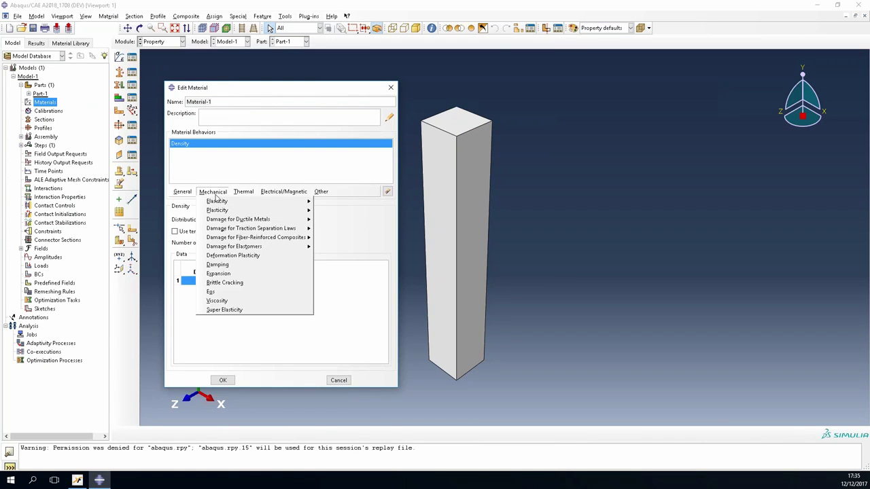
{"action": "left_click", "coordinate": [221, 192]}
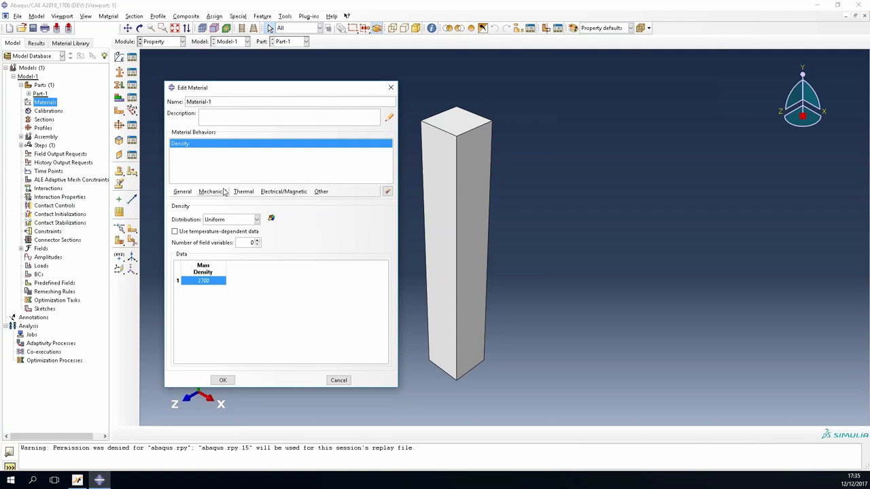
{"action": "left_click", "coordinate": [224, 192]}
{"action": "mouse_move", "coordinate": [300, 202]}
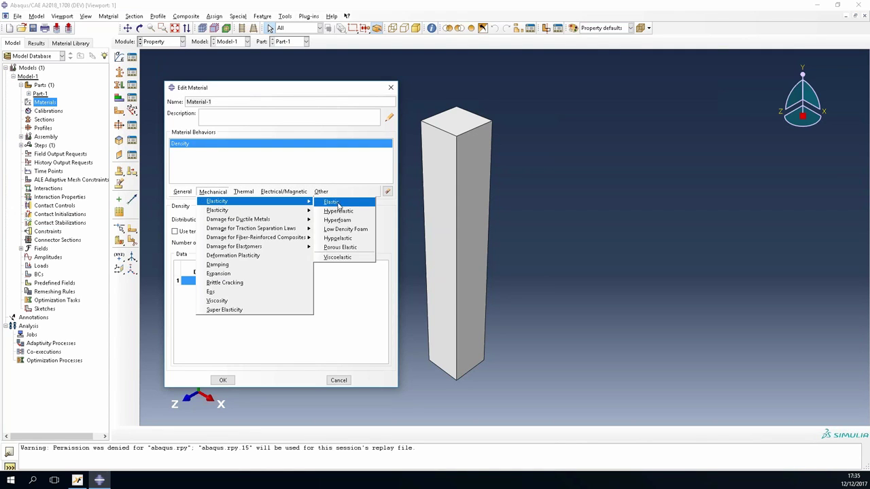
{"action": "left_click", "coordinate": [330, 203]}
{"action": "left_click", "coordinate": [182, 315]}
{"action": "type", "text": "1000000"}
{"action": "key", "text": "Tab"}
{"action": "type", "text": "0"}
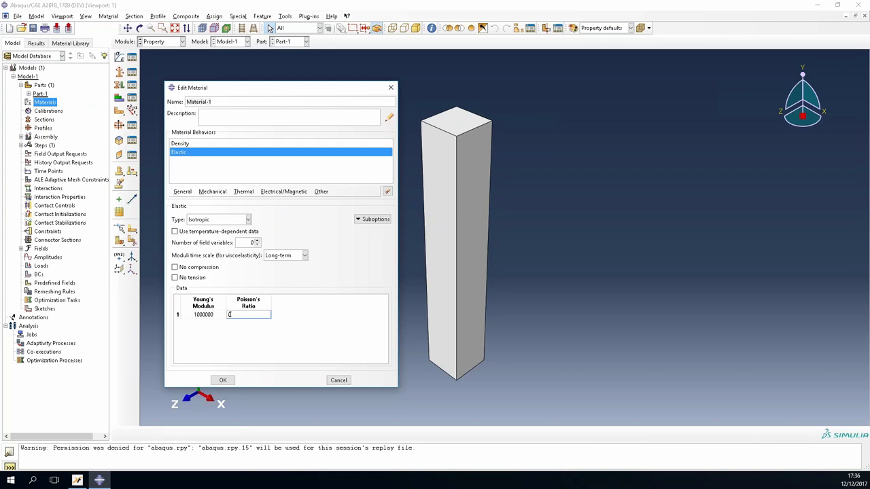
{"action": "key", "text": "Return"}
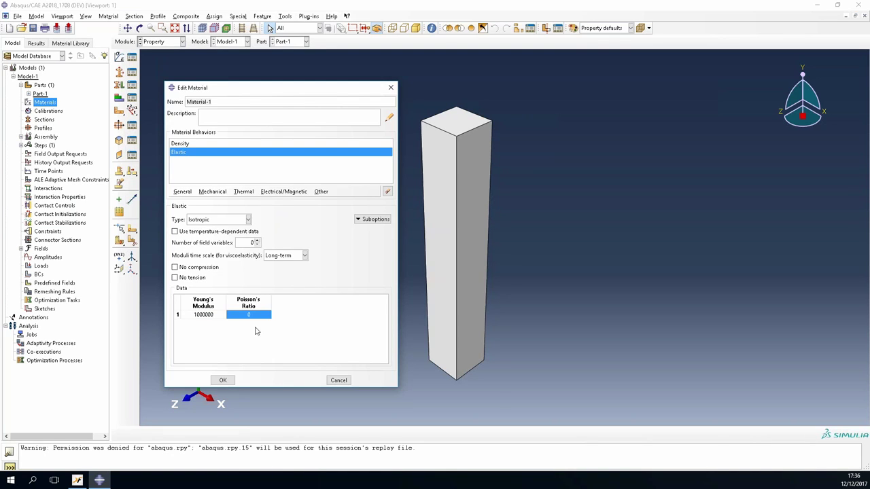
{"action": "left_click", "coordinate": [224, 381]}
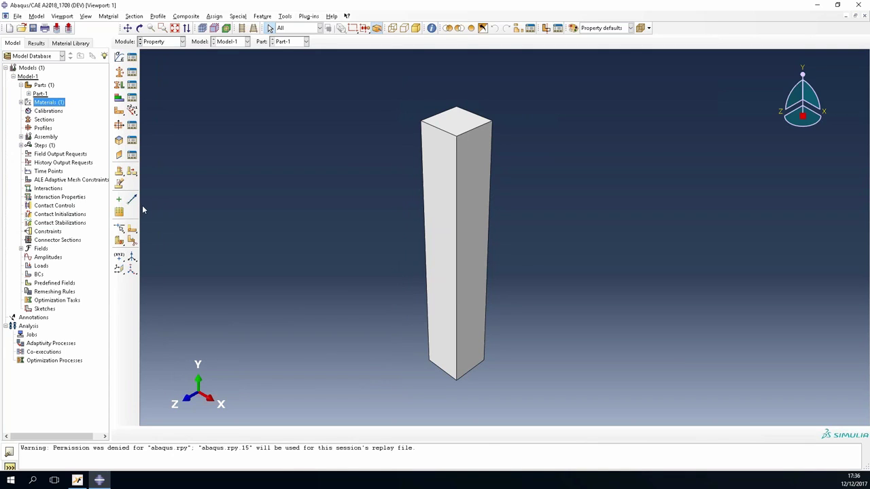
- Create a homogeneous solid section from Material-1 and assign it to the whole column part
{"action": "double_click", "coordinate": [44, 120]}
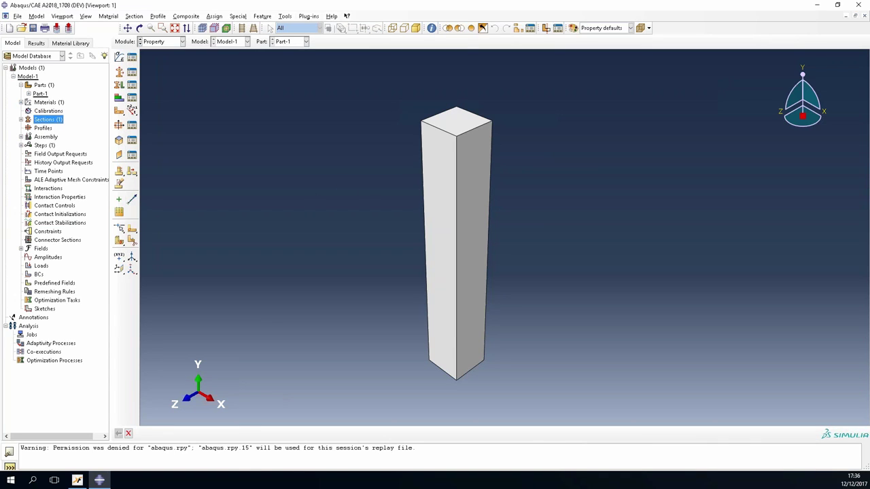
{"action": "left_click", "coordinate": [29, 94]}
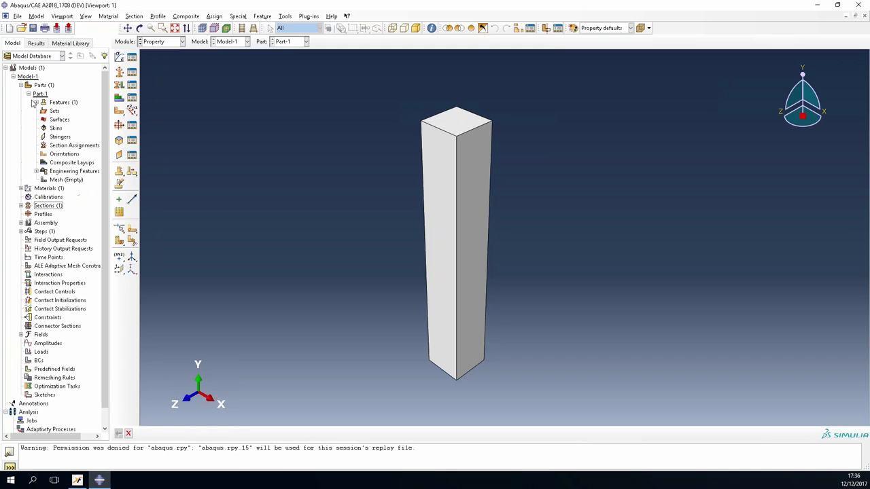
{"action": "double_click", "coordinate": [69, 146]}
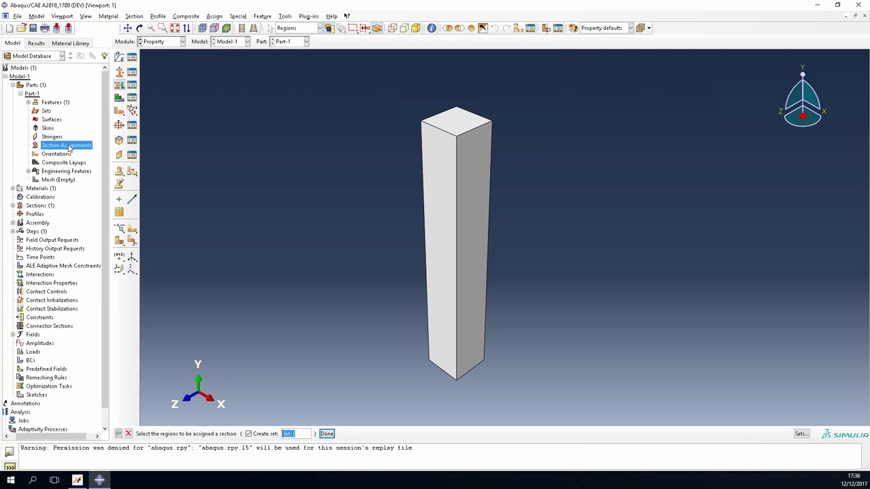
{"action": "left_click", "coordinate": [475, 311]}
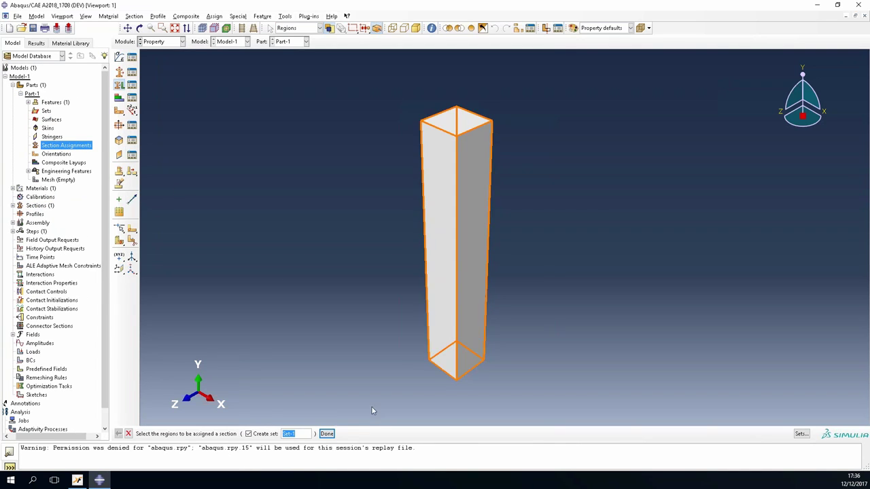
{"action": "left_click", "coordinate": [327, 433]}
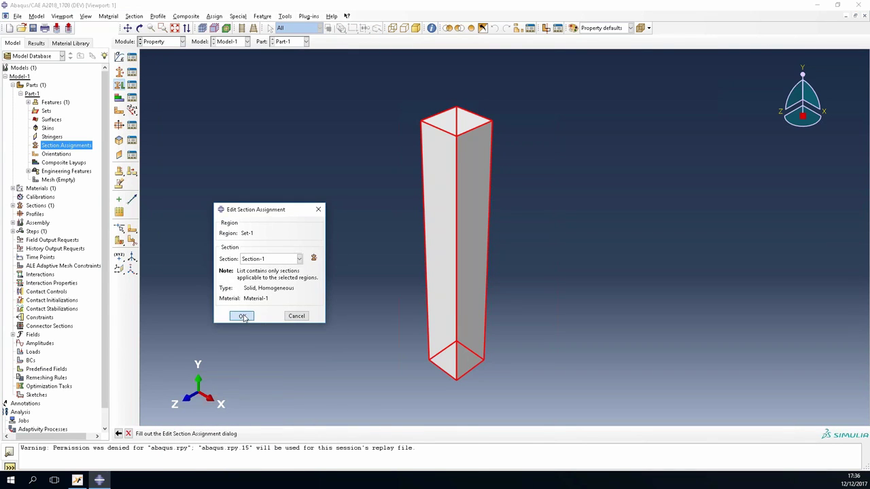
{"action": "left_click", "coordinate": [243, 316]}
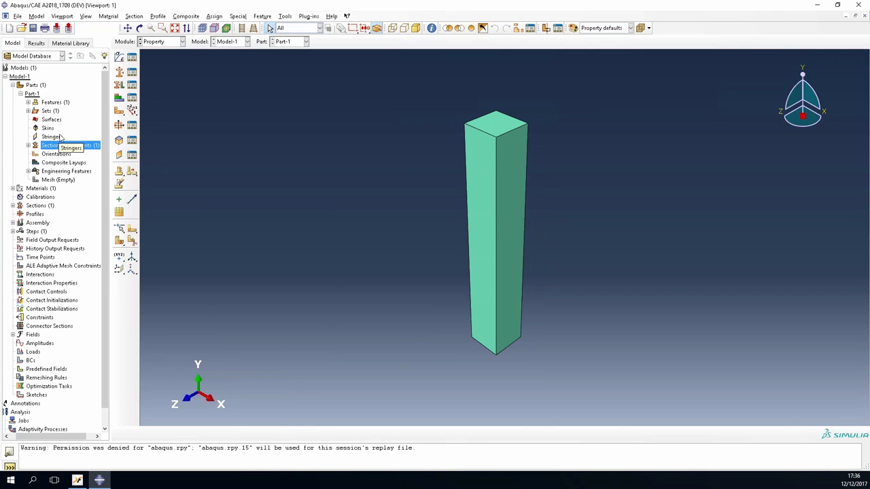
- Seed the column part with an approximate global size of 0.0012 and generate its mesh
{"action": "double_click", "coordinate": [50, 180]}
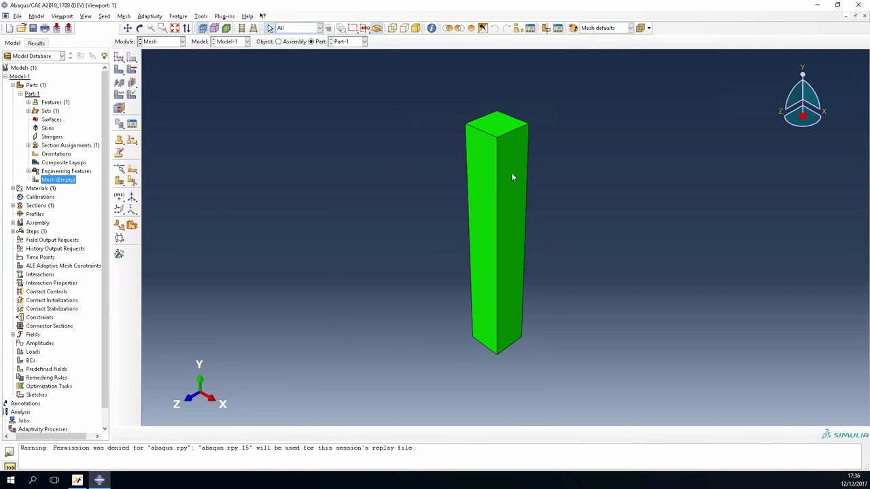
{"action": "left_click", "coordinate": [120, 60]}
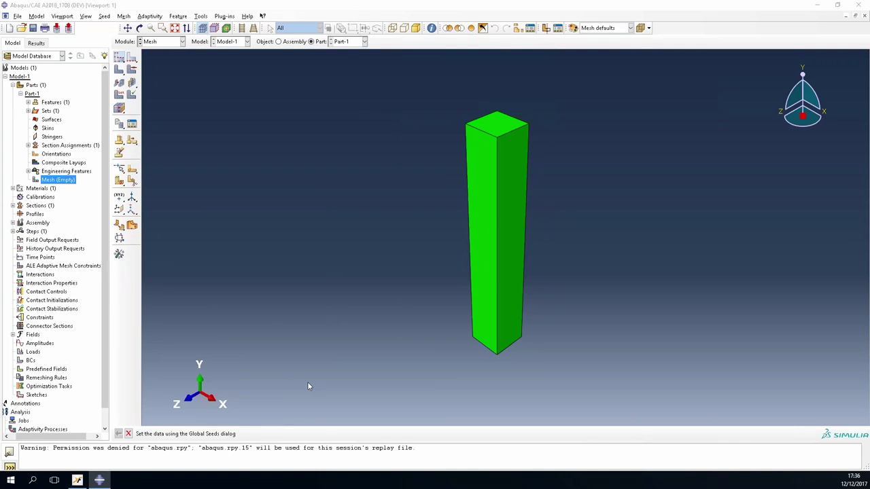
{"action": "left_click", "coordinate": [297, 246]}
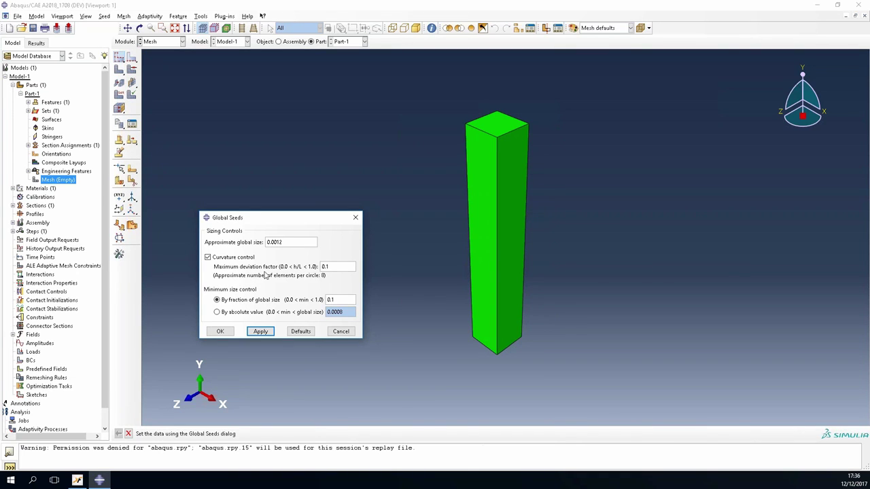
{"action": "left_click", "coordinate": [227, 334]}
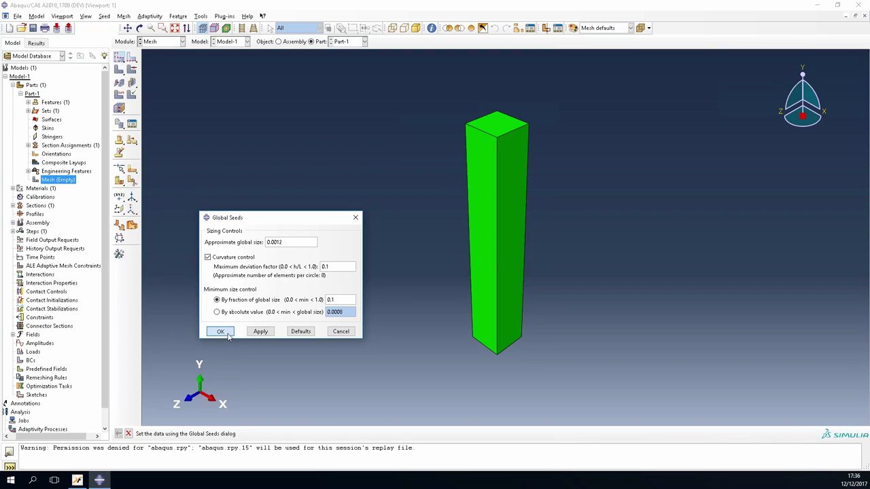
{"action": "left_click", "coordinate": [116, 79]}
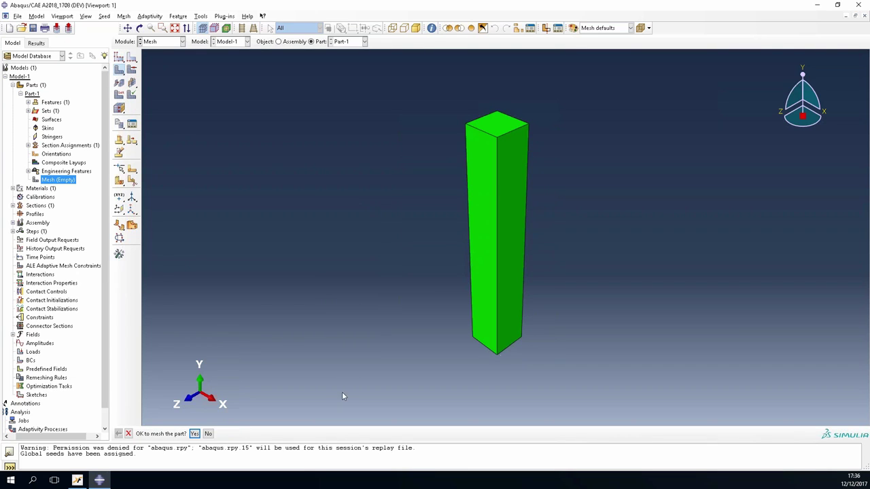
{"action": "left_click", "coordinate": [194, 433]}
{"action": "scroll", "coordinate": [491, 167], "scroll_direction": "up", "scroll_amount": 2}
{"action": "scroll", "coordinate": [486, 158], "scroll_direction": "down", "scroll_amount": 3}
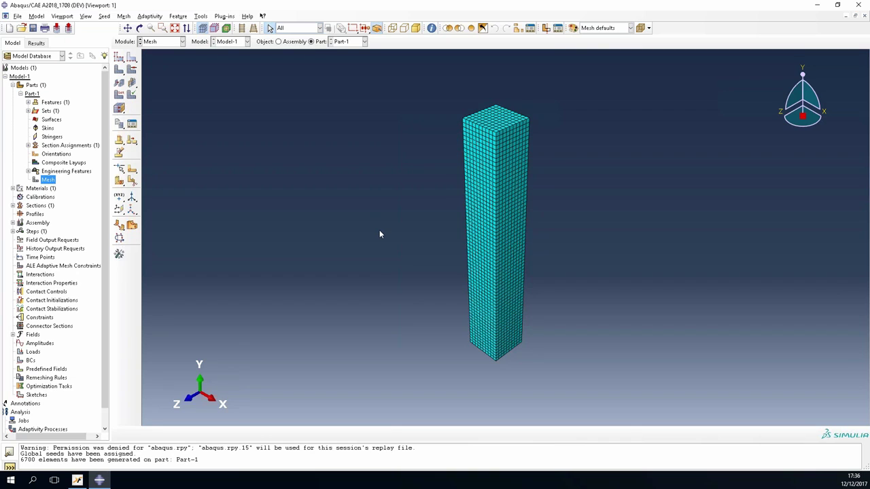
- Add a dependent instance of the meshed column part to the assembly
{"action": "left_click", "coordinate": [13, 85]}
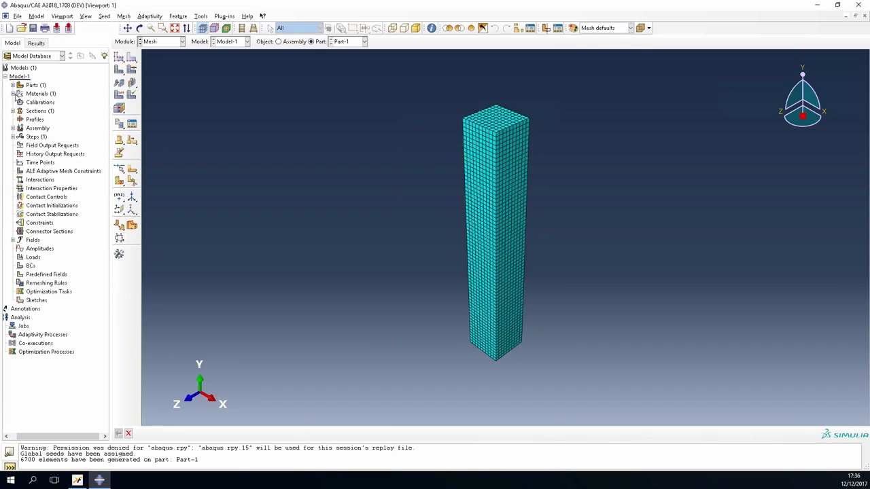
{"action": "left_click", "coordinate": [13, 129]}
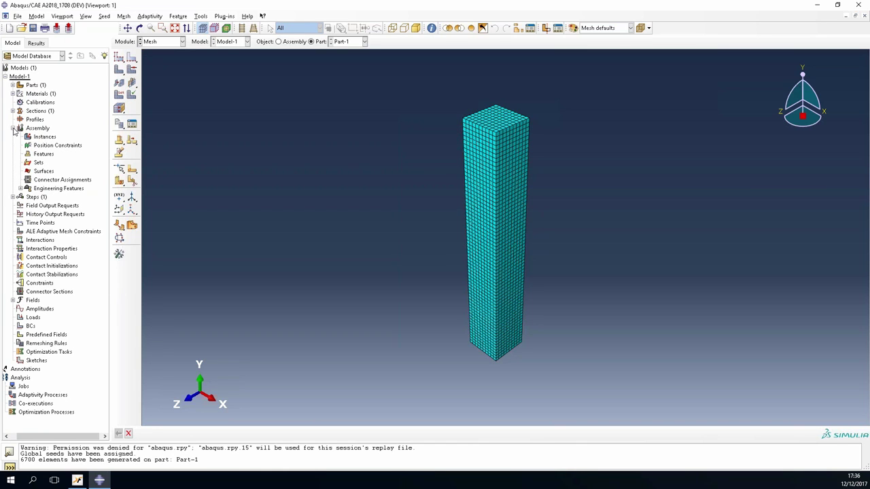
{"action": "scroll", "coordinate": [406, 153], "scroll_direction": "down", "scroll_amount": 1}
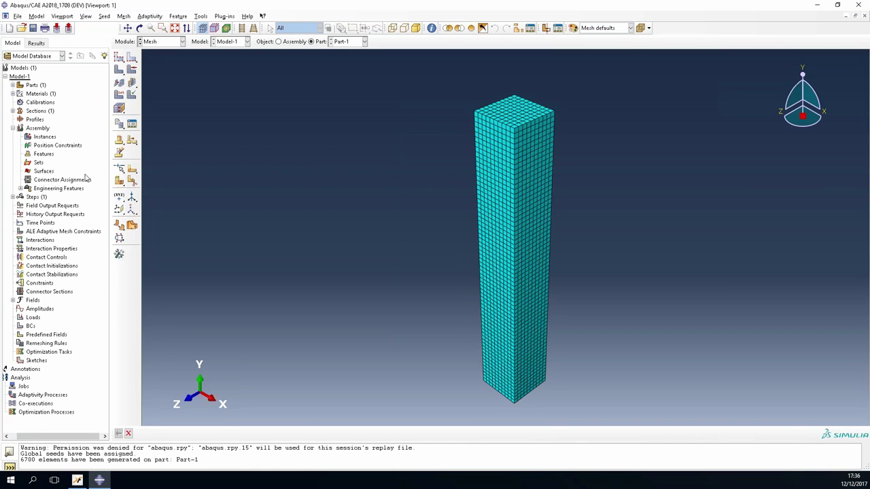
{"action": "double_click", "coordinate": [45, 137]}
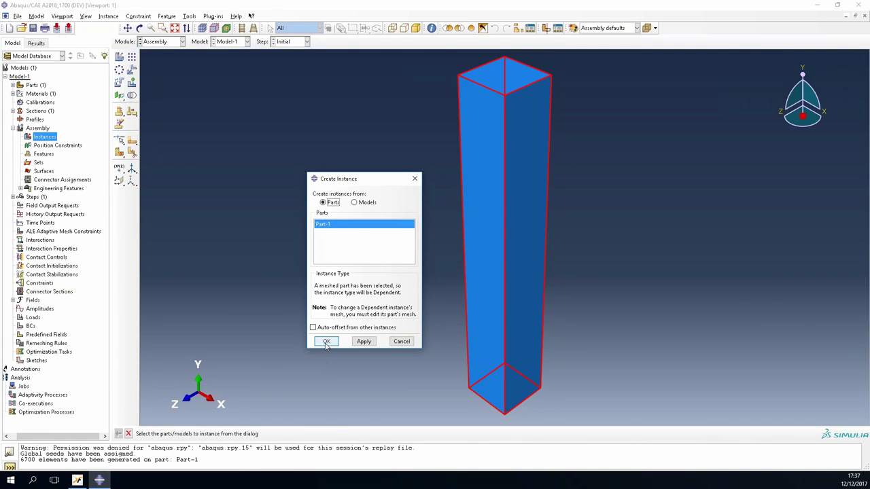
{"action": "left_click", "coordinate": [328, 342]}
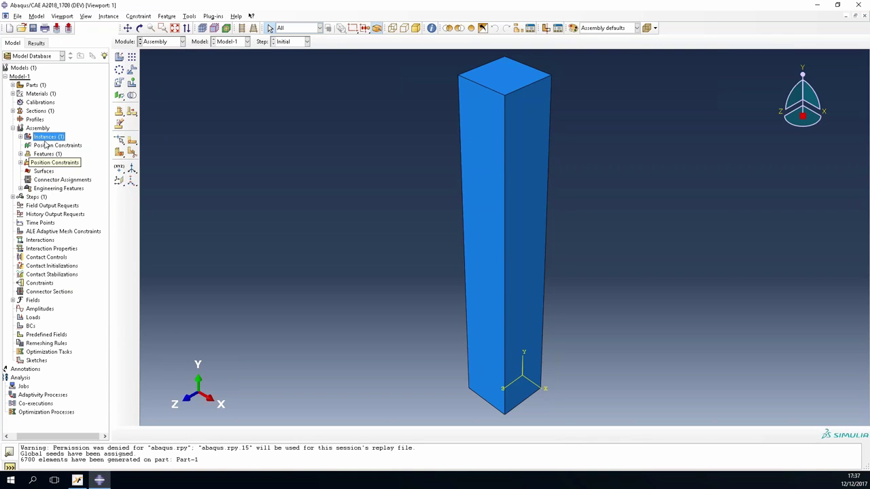
- Create a mesh-type assembly surface that covers all outer element faces of the column
{"action": "left_click", "coordinate": [41, 171]}
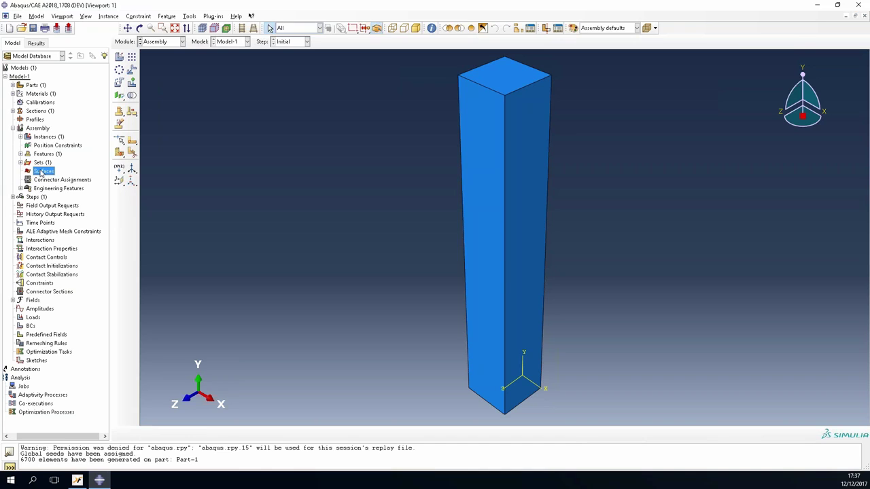
{"action": "double_click", "coordinate": [42, 171]}
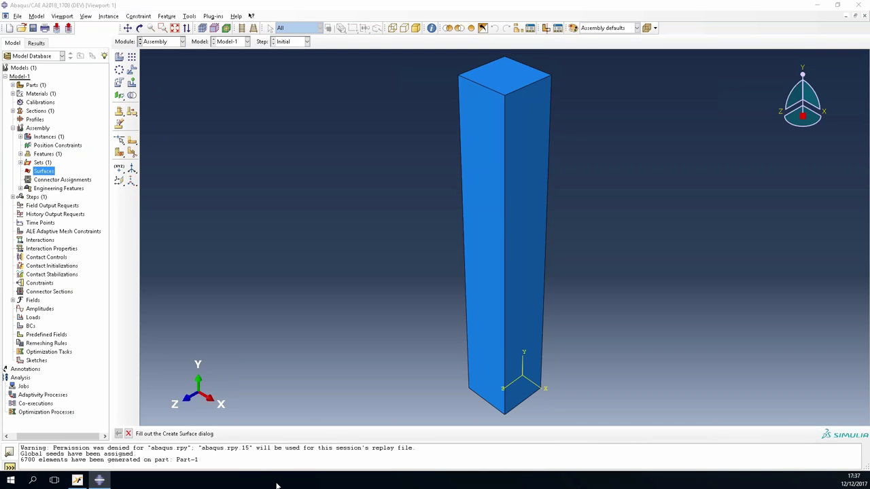
{"action": "left_click_drag", "start_coordinate": [216, 294], "coordinate": [211, 157]}
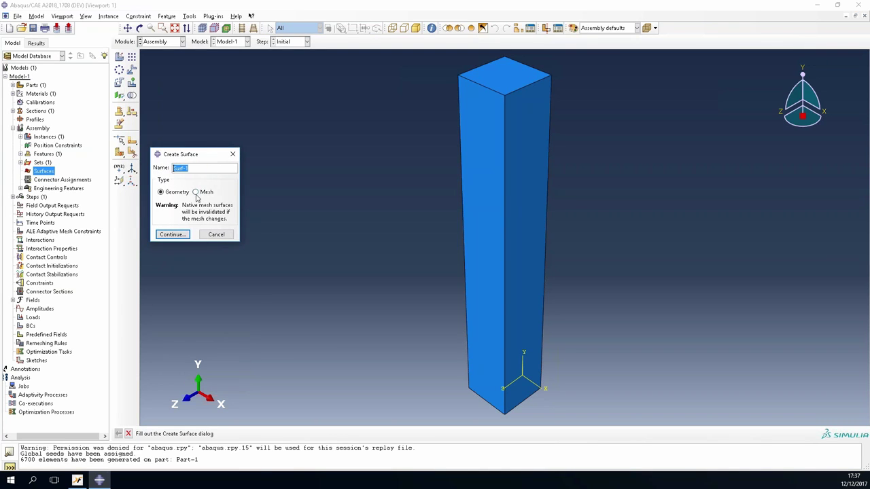
{"action": "left_click", "coordinate": [196, 192]}
{"action": "left_click_drag", "start_coordinate": [208, 155], "coordinate": [231, 176]}
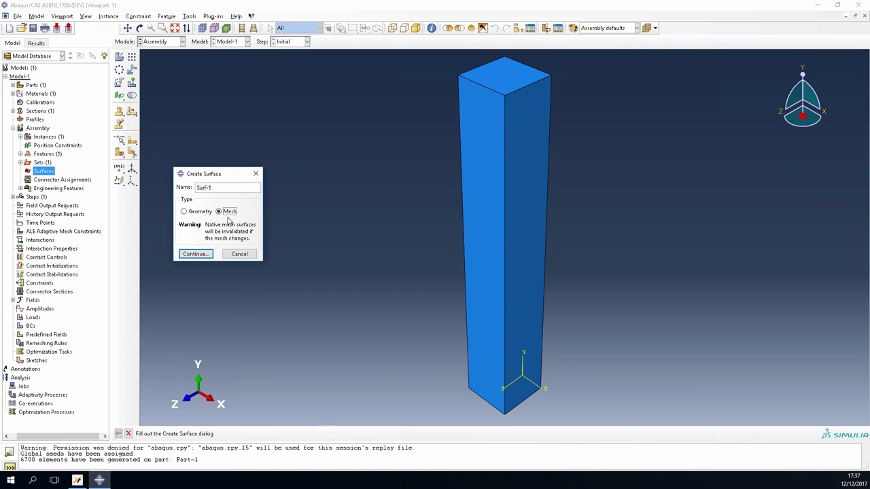
{"action": "left_click", "coordinate": [193, 254]}
{"action": "scroll", "coordinate": [308, 264], "scroll_direction": "down", "scroll_amount": 3}
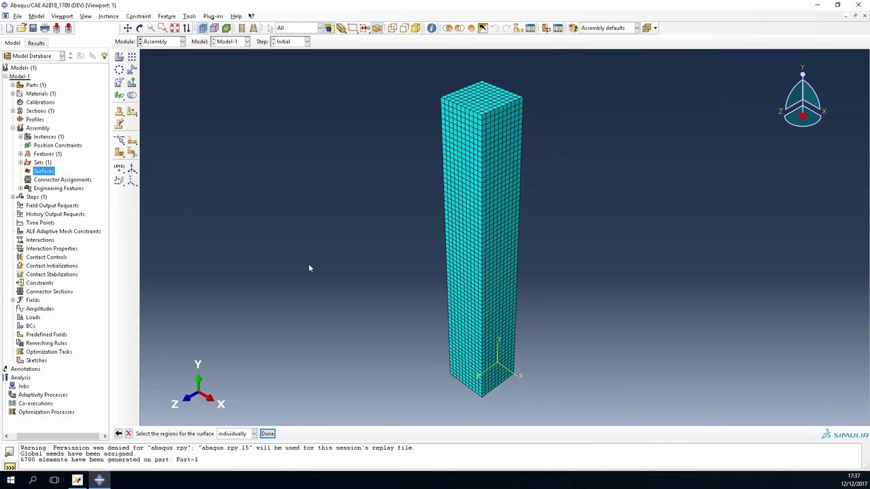
{"action": "left_click_drag", "start_coordinate": [333, 122], "coordinate": [524, 395]}
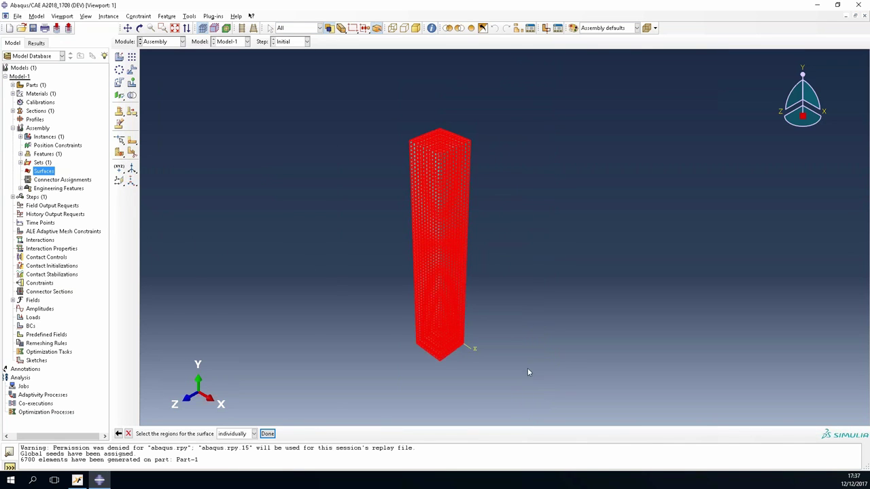
{"action": "left_click", "coordinate": [267, 434]}
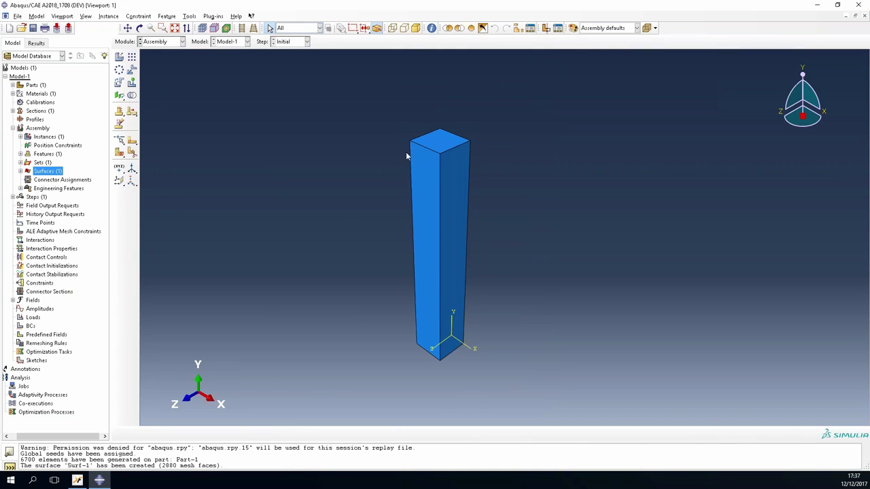
{"action": "scroll", "coordinate": [406, 156], "scroll_direction": "up", "scroll_amount": 3}
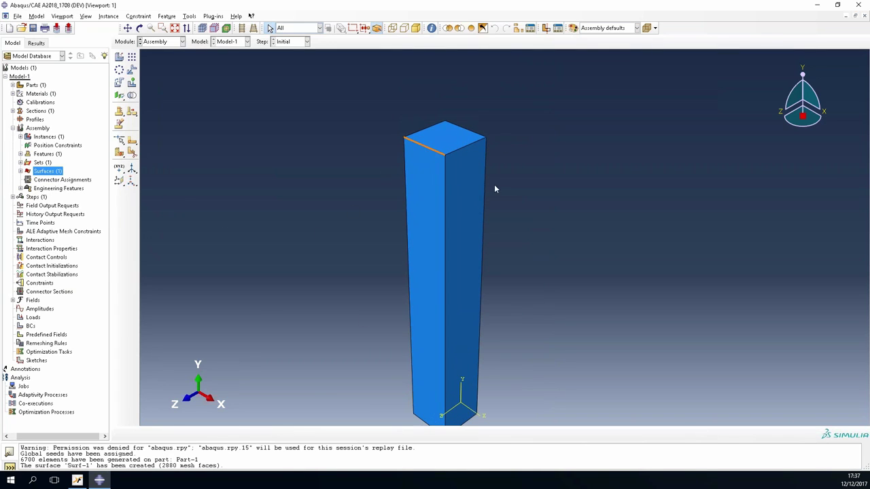
{"action": "scroll", "coordinate": [486, 190], "scroll_direction": "down", "scroll_amount": 3}
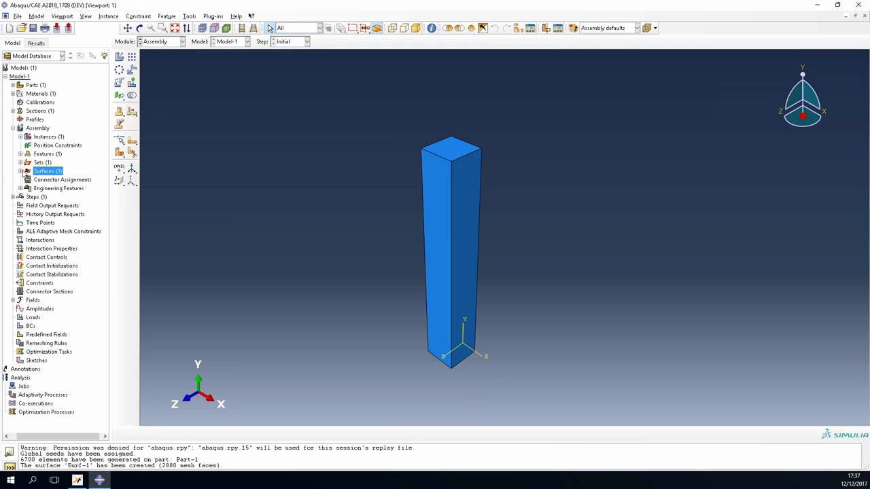
- Open the column's assembly surface Surf-1 for editing and inspect the mesh faces it covers
{"action": "left_click", "coordinate": [21, 171]}
{"action": "double_click", "coordinate": [39, 179]}
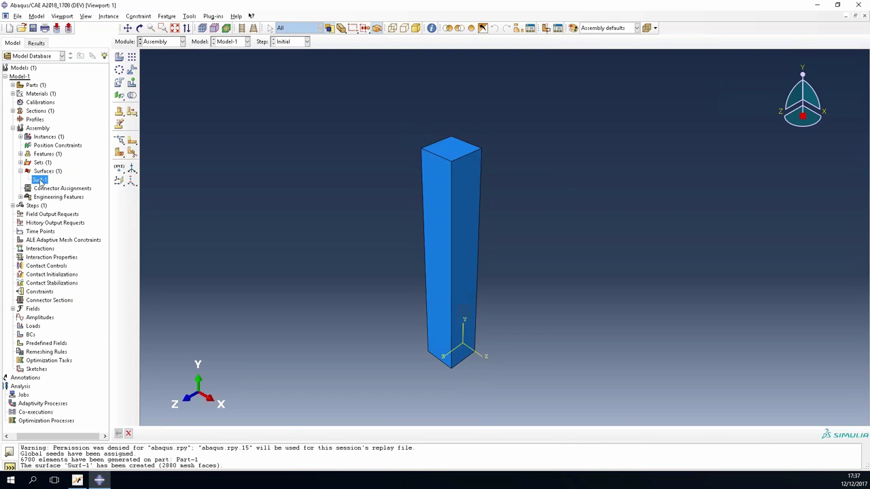
{"action": "scroll", "coordinate": [460, 216], "scroll_direction": "up", "scroll_amount": 3}
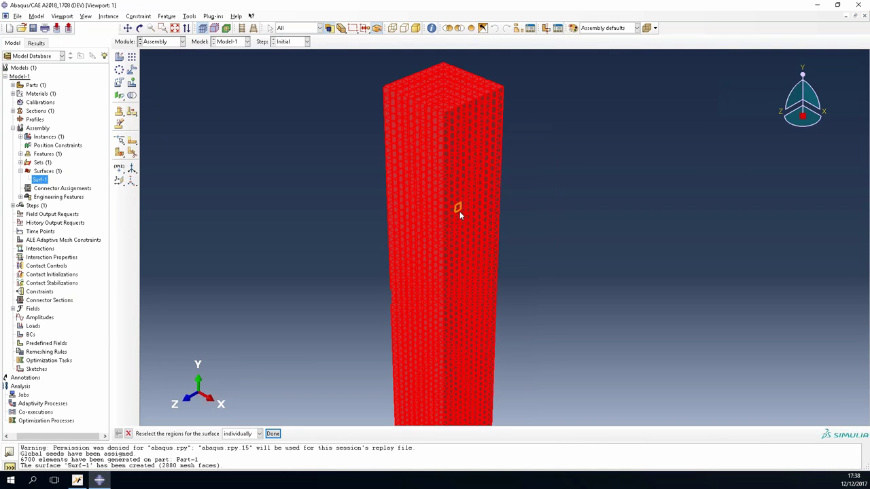
{"action": "scroll", "coordinate": [460, 215], "scroll_direction": "down", "scroll_amount": 2}
{"action": "left_click", "coordinate": [314, 258]}
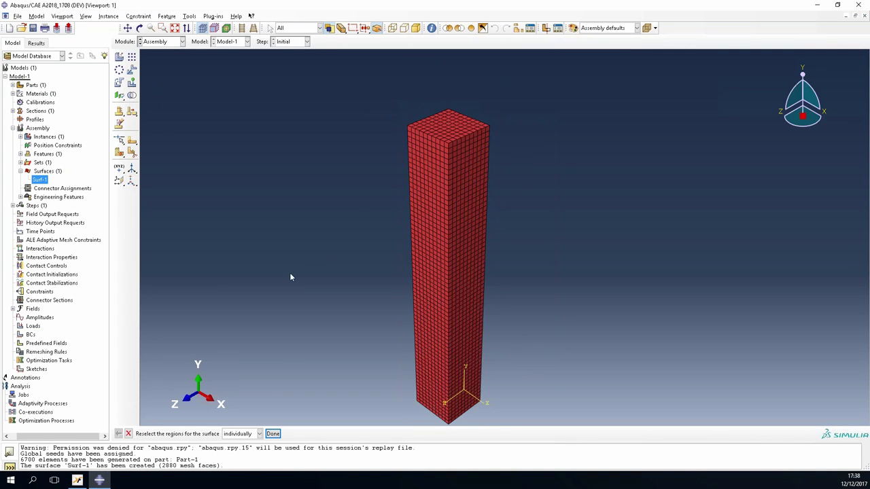
- Create a Dynamic, Explicit analysis step named Co-simulation after the Initial step, with a time period of 0.5
{"action": "left_click", "coordinate": [12, 206]}
{"action": "right_click", "coordinate": [31, 207]}
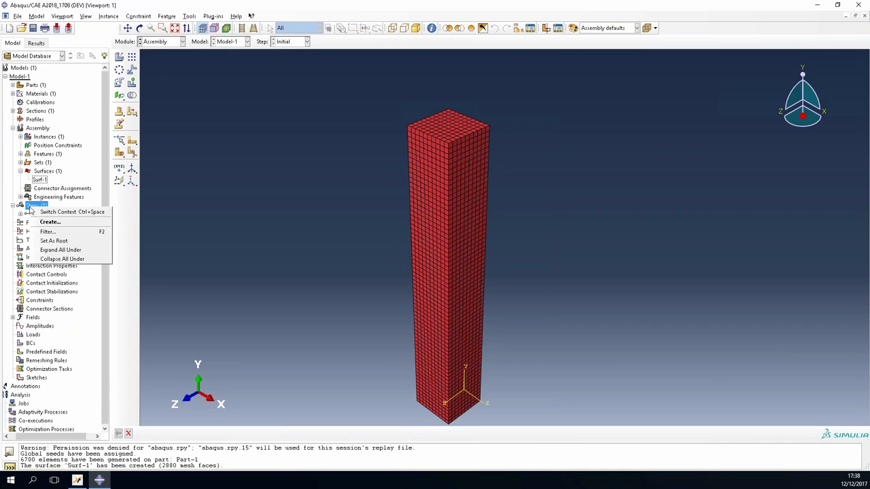
{"action": "left_click", "coordinate": [50, 222]}
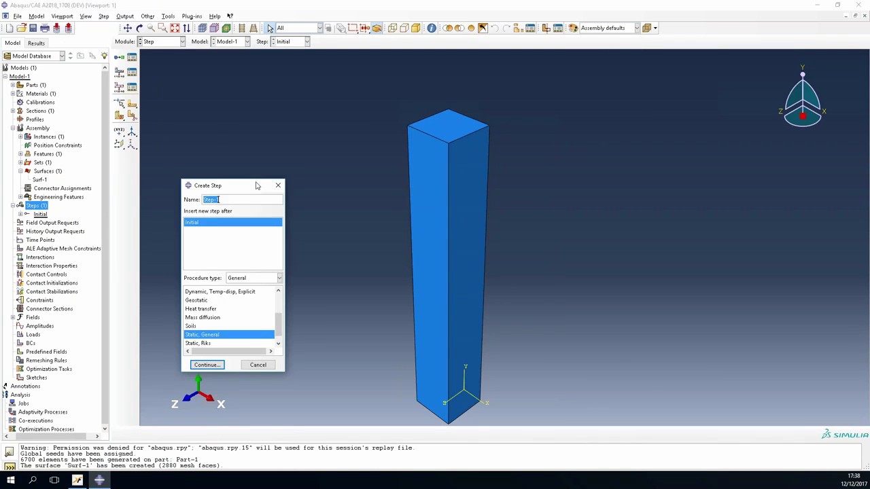
{"action": "scroll", "coordinate": [236, 302], "scroll_direction": "up", "scroll_amount": 2}
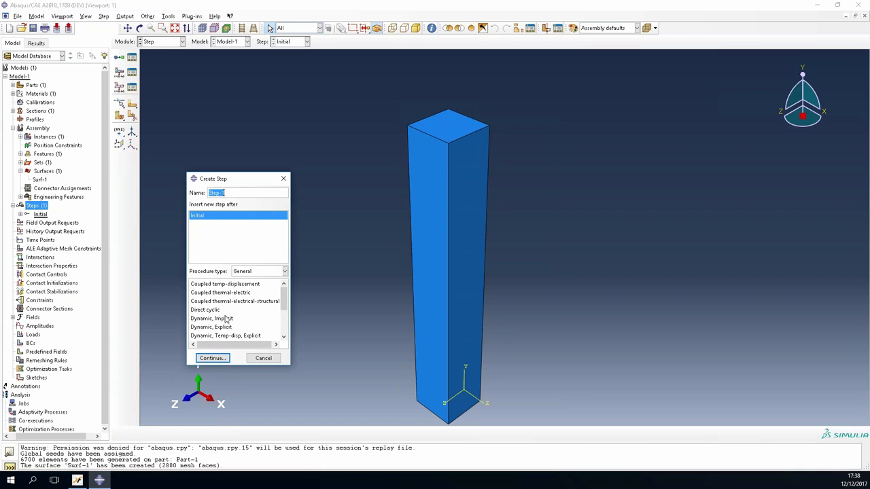
{"action": "left_click", "coordinate": [226, 328]}
{"action": "left_click_drag", "start_coordinate": [238, 194], "coordinate": [206, 193]}
{"action": "type", "text": "Co-simulation"}
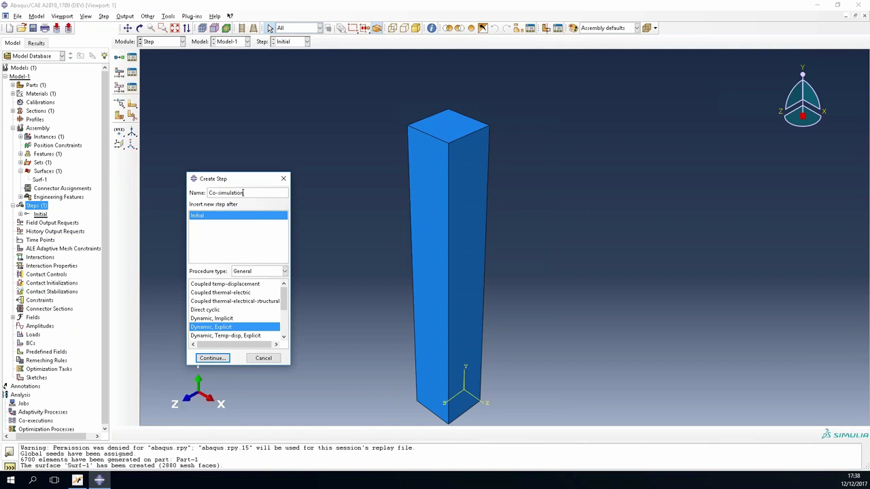
{"action": "left_click", "coordinate": [212, 358]}
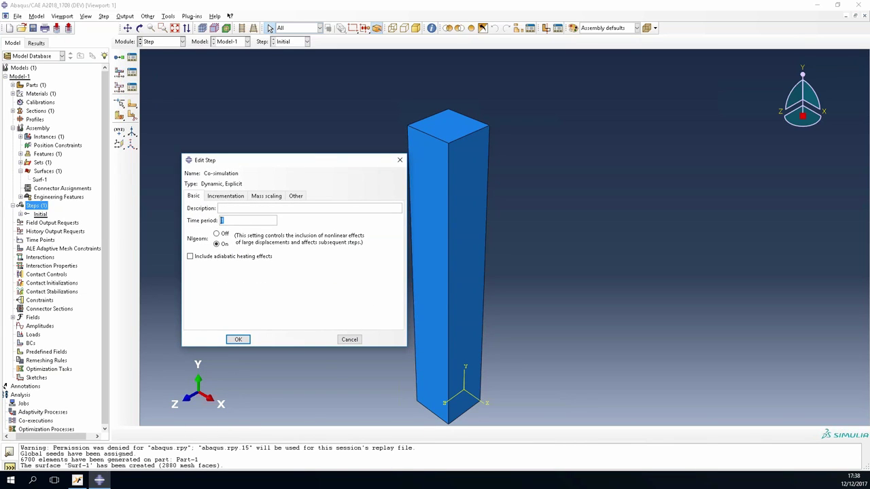
{"action": "type", "text": "0.5"}
{"action": "left_click", "coordinate": [238, 340]}
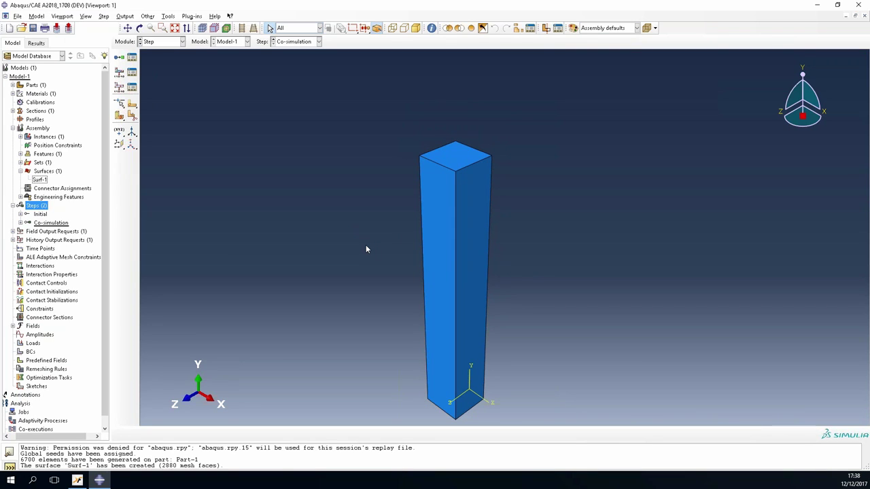
- Start a Standard-Explicit Co-simulation interaction named Coupling in the Co-simulation step
{"action": "left_click", "coordinate": [12, 205]}
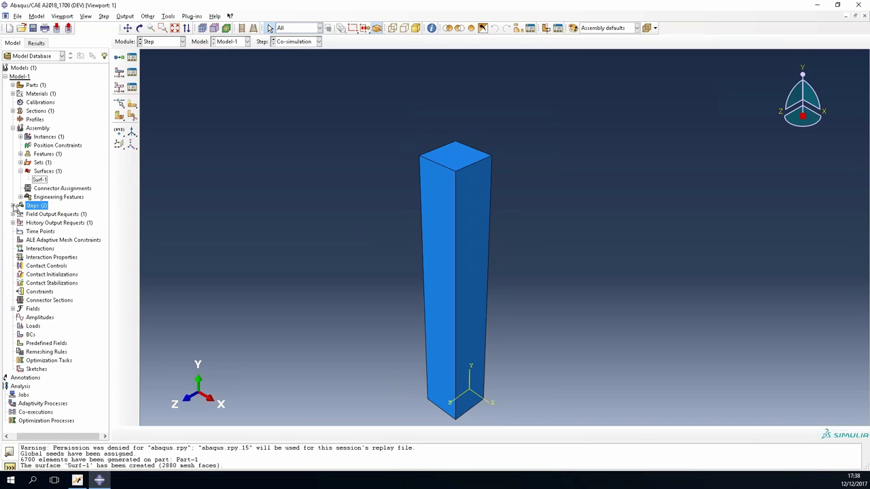
{"action": "left_click", "coordinate": [32, 249]}
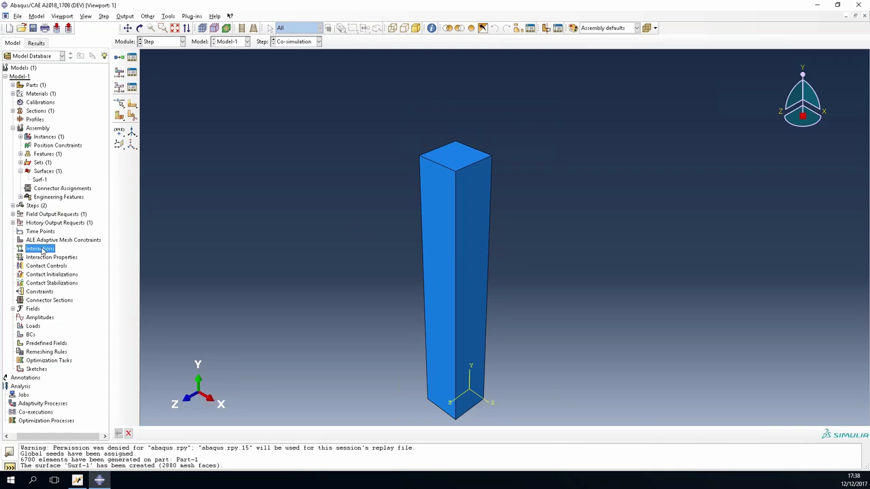
{"action": "double_click", "coordinate": [32, 250]}
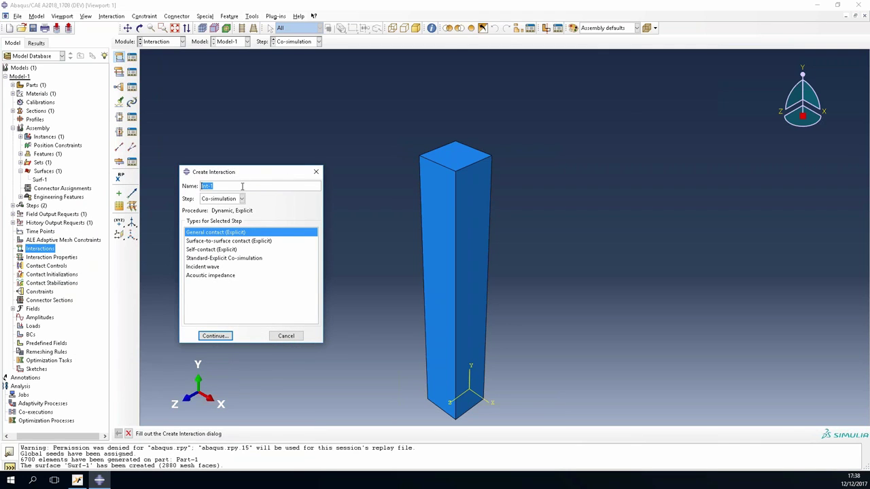
{"action": "left_click", "coordinate": [224, 186]}
{"action": "triple_click", "coordinate": [223, 185]}
{"action": "type", "text": "Coupling"}
{"action": "left_click", "coordinate": [215, 258]}
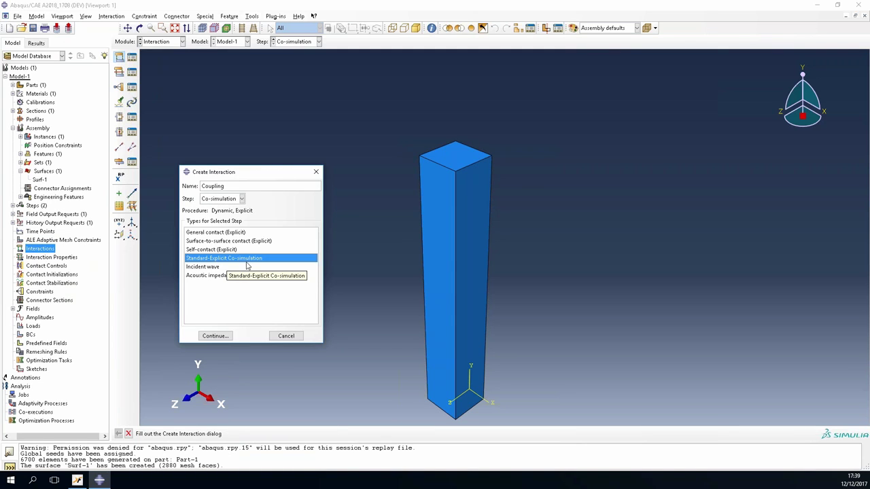
{"action": "left_click", "coordinate": [216, 335]}
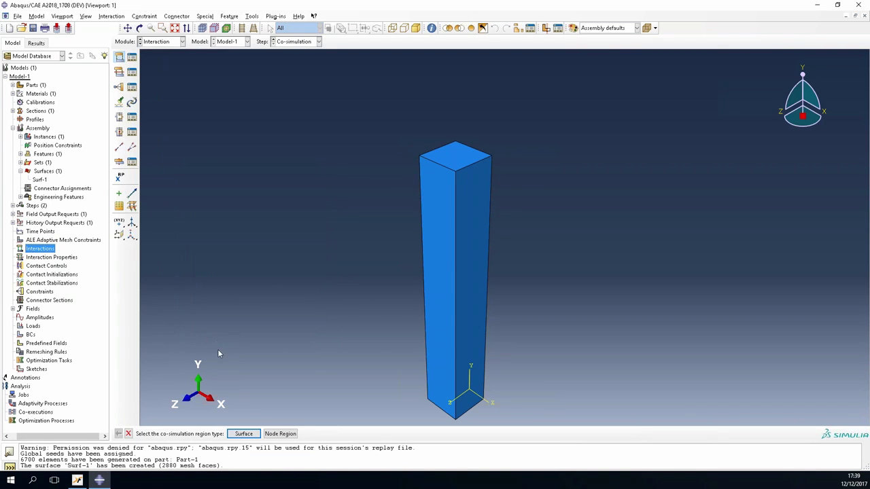
- Use the existing surface Surf-1 as the coupling region and accept the interaction's default incrementation and coupling period settings
{"action": "left_click", "coordinate": [243, 434]}
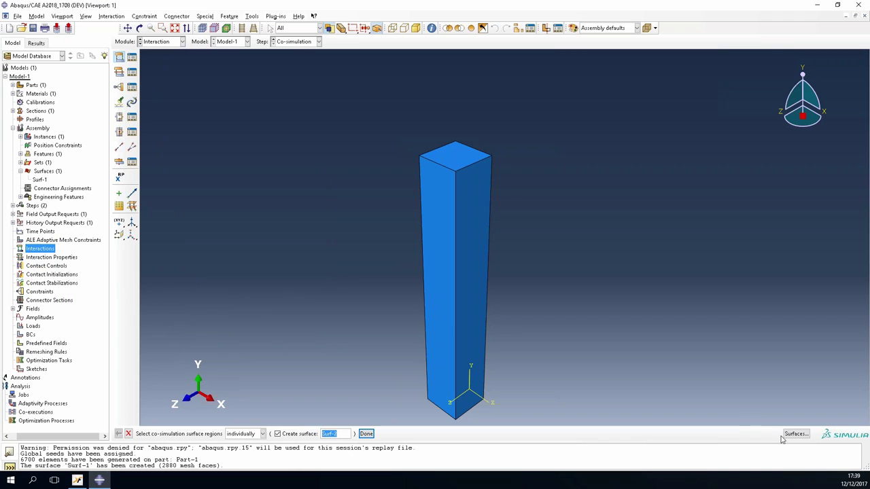
{"action": "left_click", "coordinate": [785, 435]}
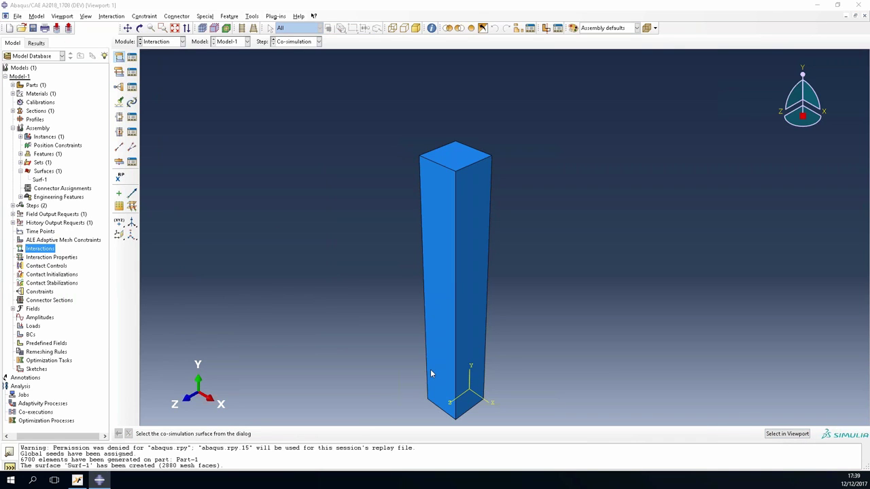
{"action": "left_click", "coordinate": [205, 254]}
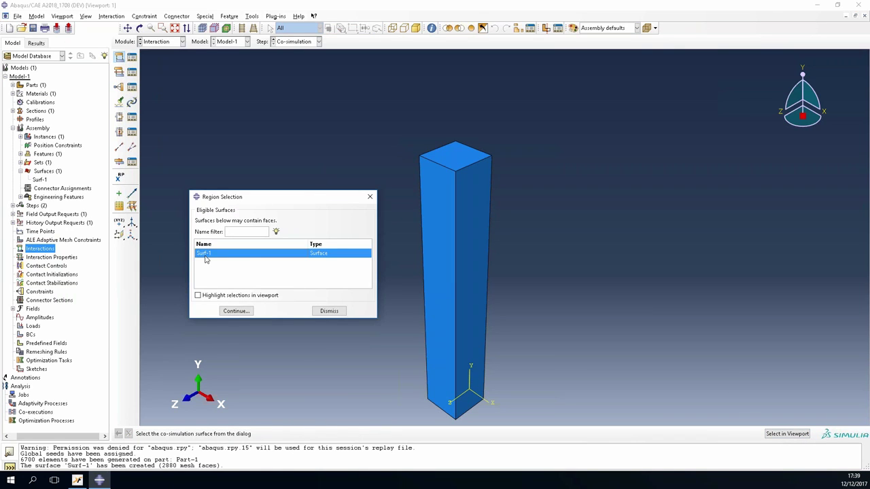
{"action": "left_click", "coordinate": [236, 310]}
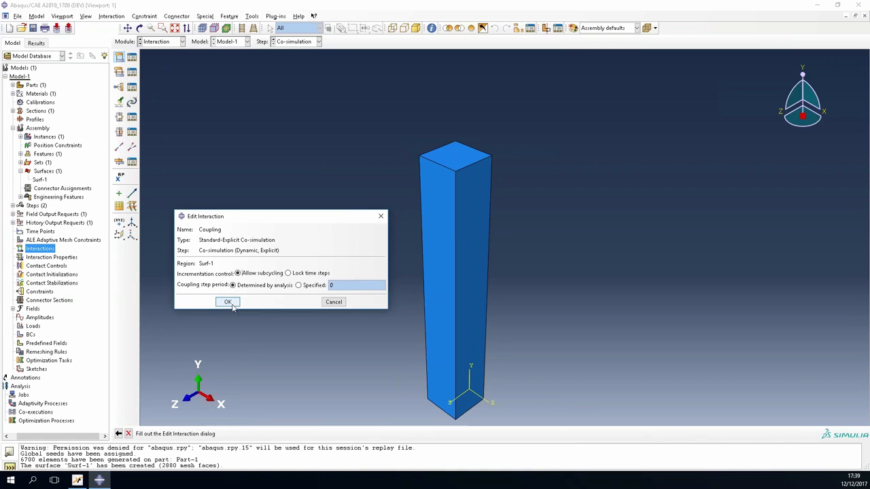
{"action": "left_click", "coordinate": [231, 304]}
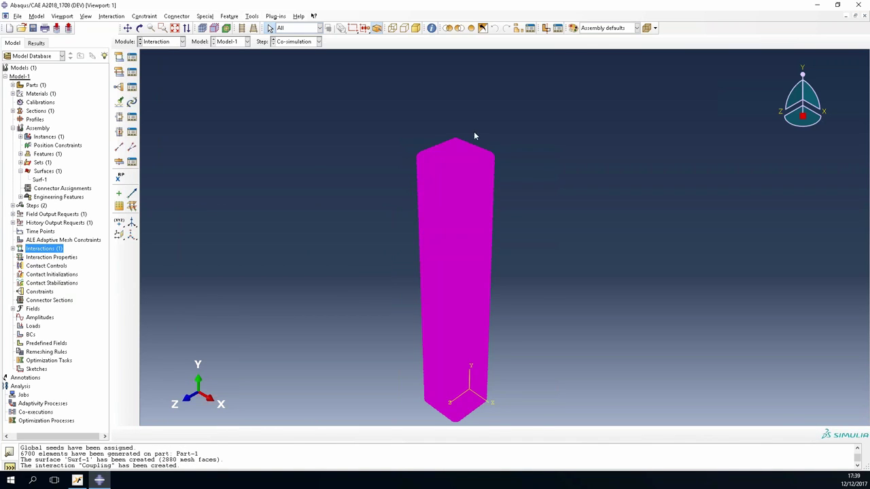
- Inspect the coupling interaction symbols over the column's faces at its upper end and base
{"action": "scroll", "coordinate": [474, 136], "scroll_direction": "up", "scroll_amount": 8}
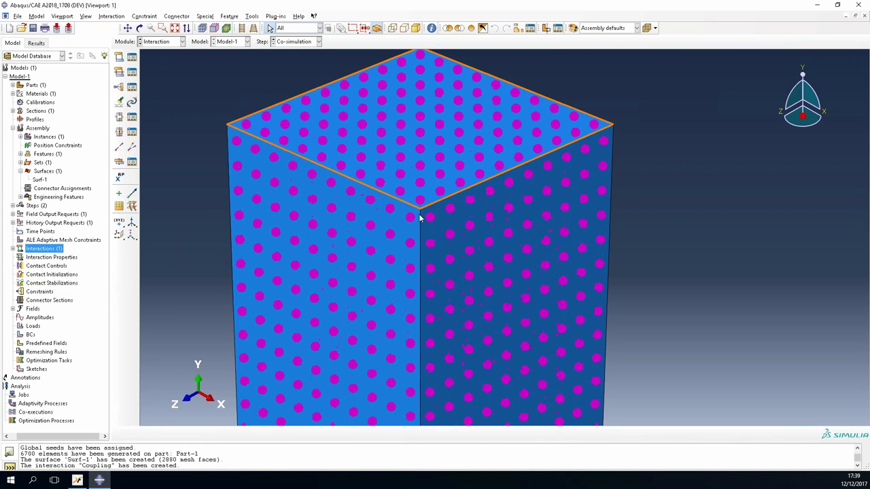
{"action": "scroll", "coordinate": [486, 156], "scroll_direction": "down", "scroll_amount": 3}
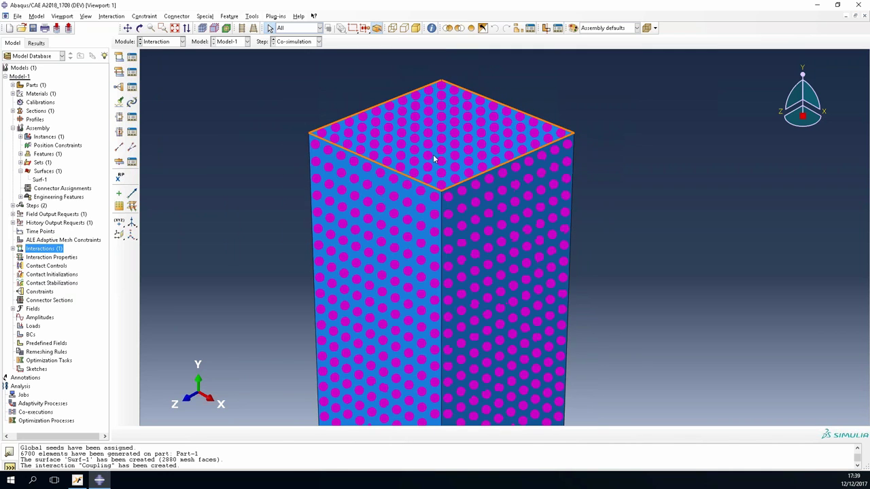
{"action": "scroll", "coordinate": [433, 154], "scroll_direction": "down", "scroll_amount": 5}
{"action": "scroll", "coordinate": [421, 331], "scroll_direction": "up", "scroll_amount": 5}
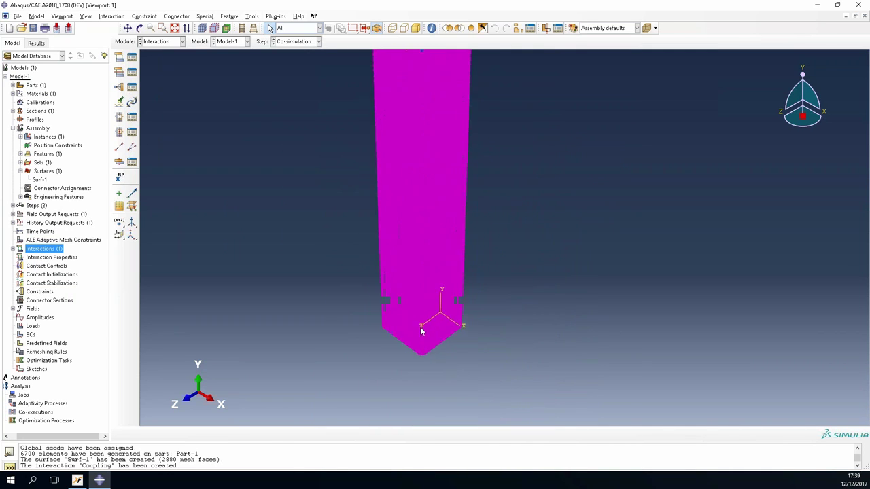
{"action": "scroll", "coordinate": [422, 331], "scroll_direction": "up", "scroll_amount": 6}
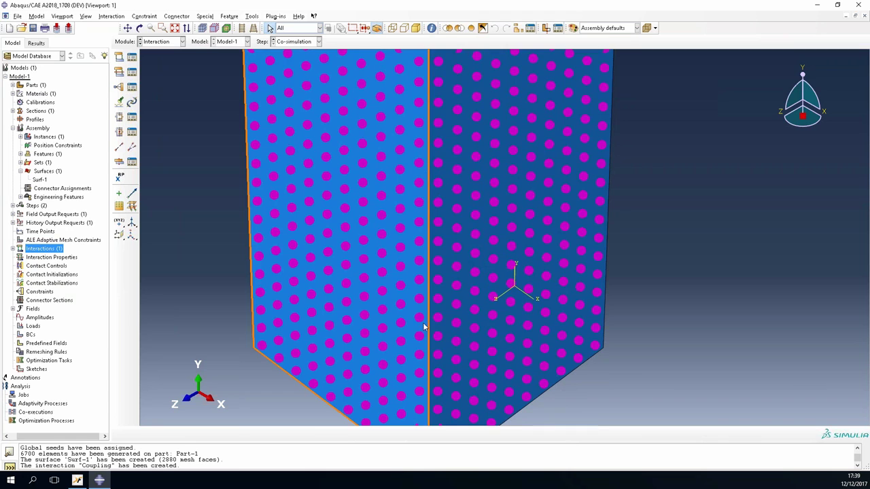
{"action": "scroll", "coordinate": [423, 330], "scroll_direction": "down", "scroll_amount": 5}
{"action": "scroll", "coordinate": [422, 336], "scroll_direction": "down", "scroll_amount": 3}
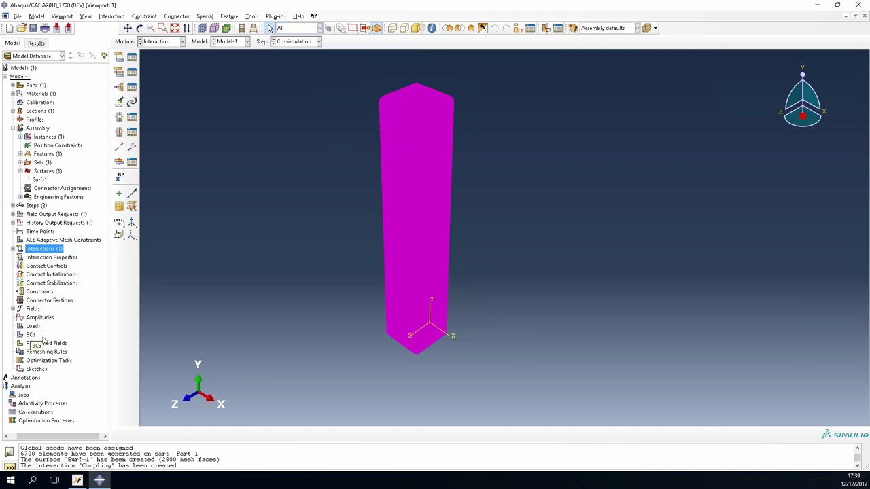
- Fix the column's base end face with an encastre boundary condition in the Co-simulation step
{"action": "right_click", "coordinate": [427, 345]}
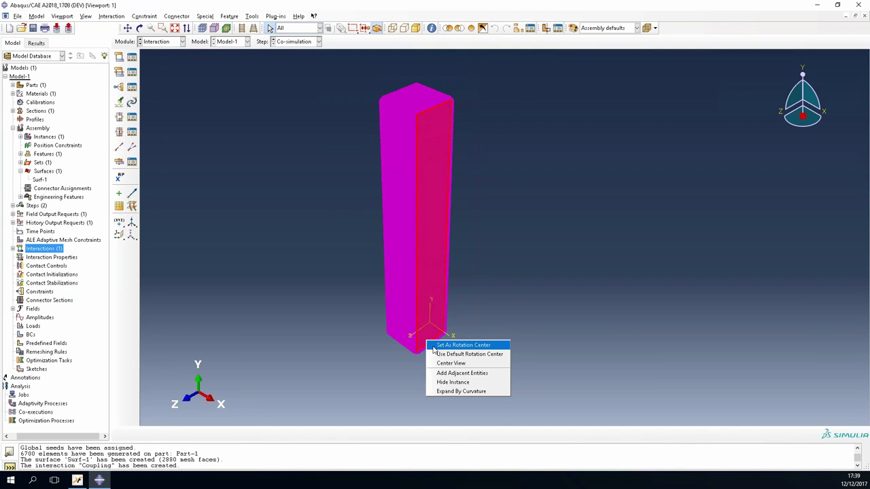
{"action": "left_click", "coordinate": [435, 346]}
{"action": "left_click_drag", "start_coordinate": [371, 329], "coordinate": [384, 230]}
{"action": "key", "text": "Escape"}
{"action": "left_click_drag", "start_coordinate": [486, 353], "coordinate": [490, 309], "text": "ctrl+alt"}
{"action": "double_click", "coordinate": [33, 334]}
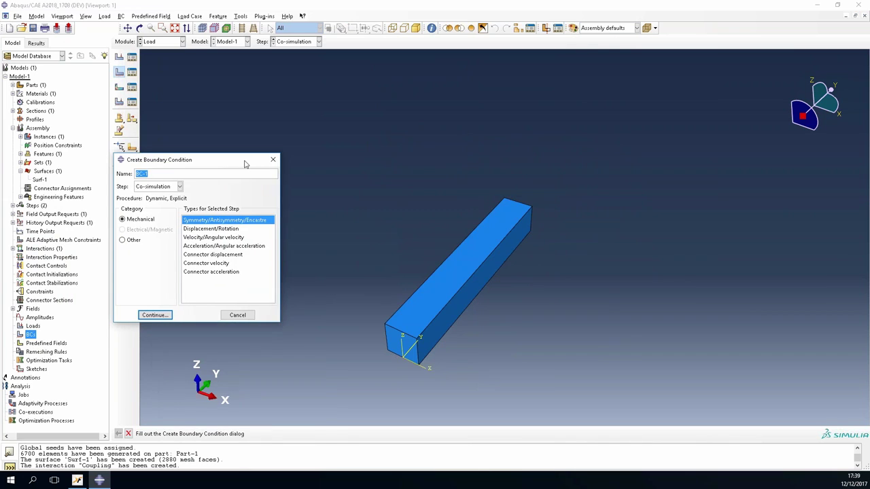
{"action": "left_click", "coordinate": [242, 221]}
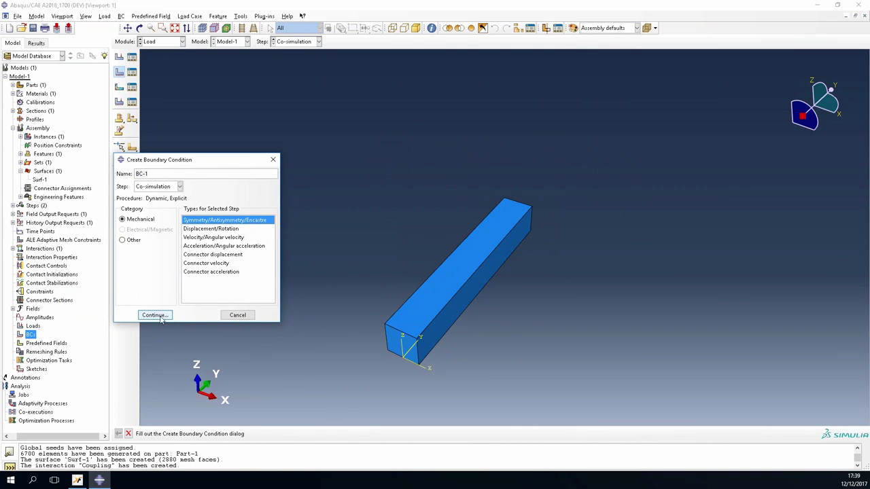
{"action": "left_click", "coordinate": [161, 316]}
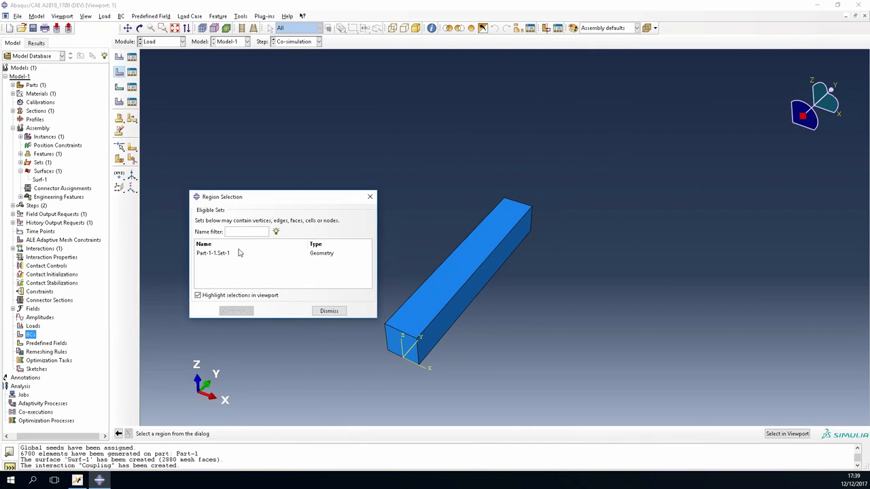
{"action": "left_click", "coordinate": [787, 434]}
{"action": "left_click", "coordinate": [394, 345]}
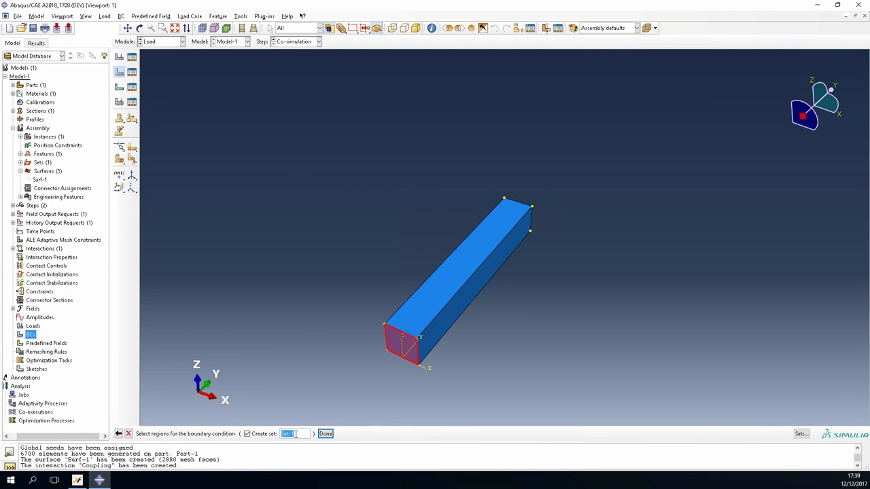
{"action": "left_click", "coordinate": [326, 434]}
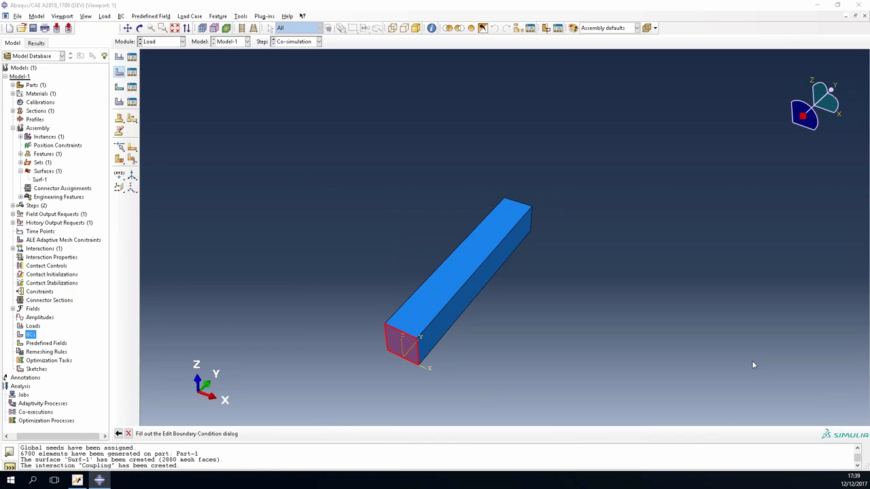
{"action": "left_click", "coordinate": [300, 297]}
{"action": "left_click", "coordinate": [302, 310]}
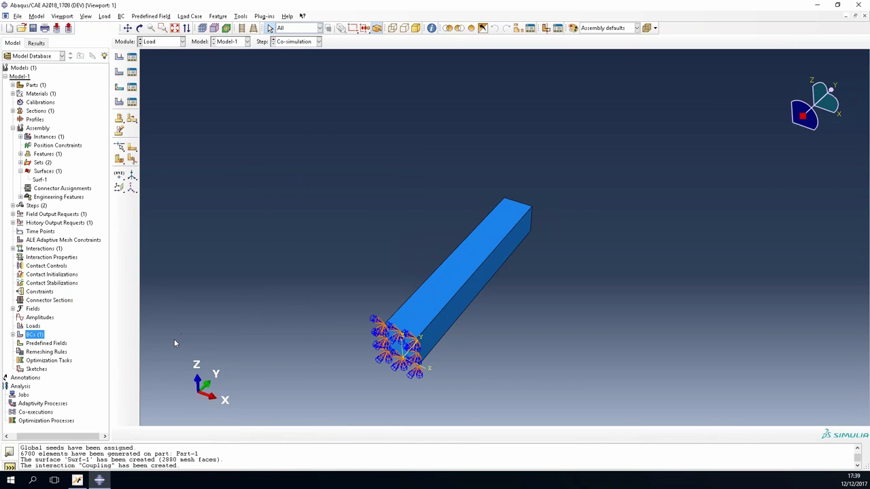
- Start a Displacement/Rotation boundary condition in the Co-simulation step and assign the column's body above the fixed base as its region
{"action": "double_click", "coordinate": [31, 335]}
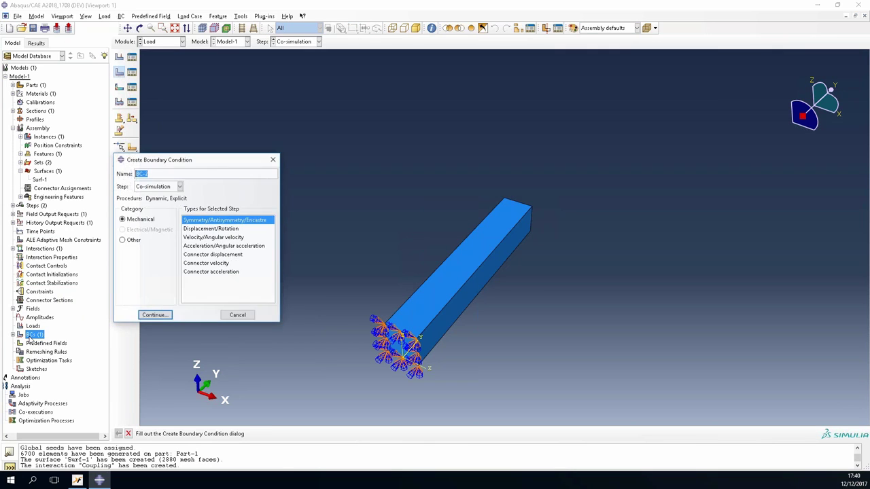
{"action": "left_click", "coordinate": [237, 229]}
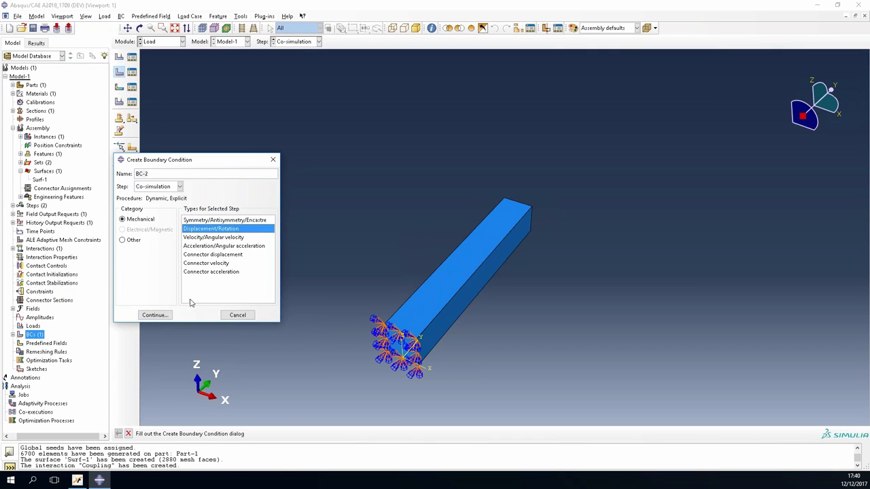
{"action": "left_click", "coordinate": [161, 316]}
{"action": "left_click_drag", "start_coordinate": [405, 155], "coordinate": [548, 270]}
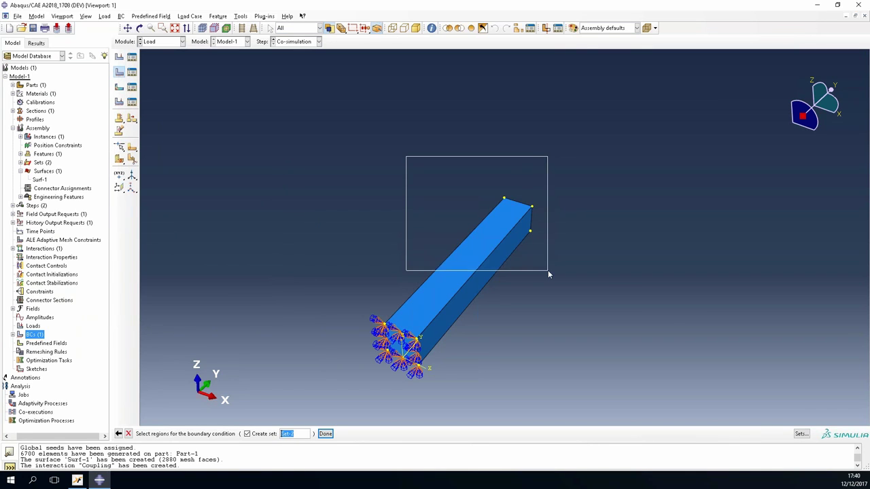
{"action": "left_click", "coordinate": [325, 433]}
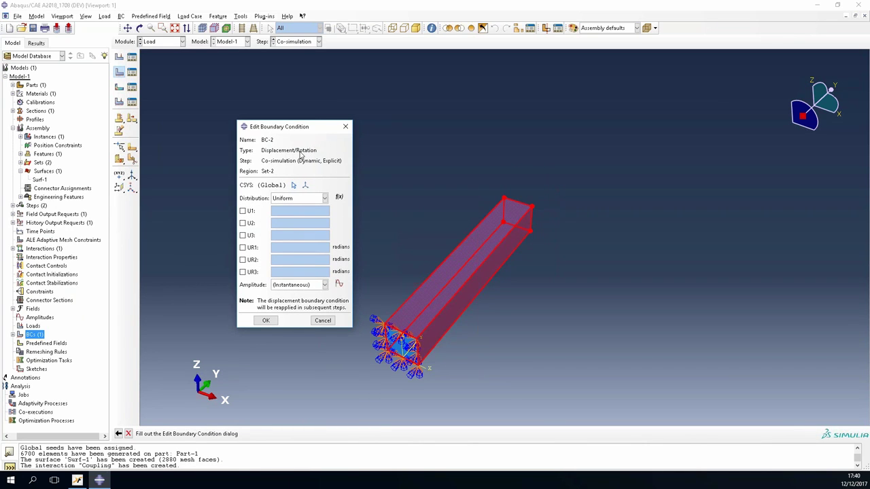
- Constrain U3, UR1 and UR2 to 0 in the column's displacement boundary condition and check its symbols along the column
{"action": "left_click", "coordinate": [250, 236]}
{"action": "left_click", "coordinate": [250, 248]}
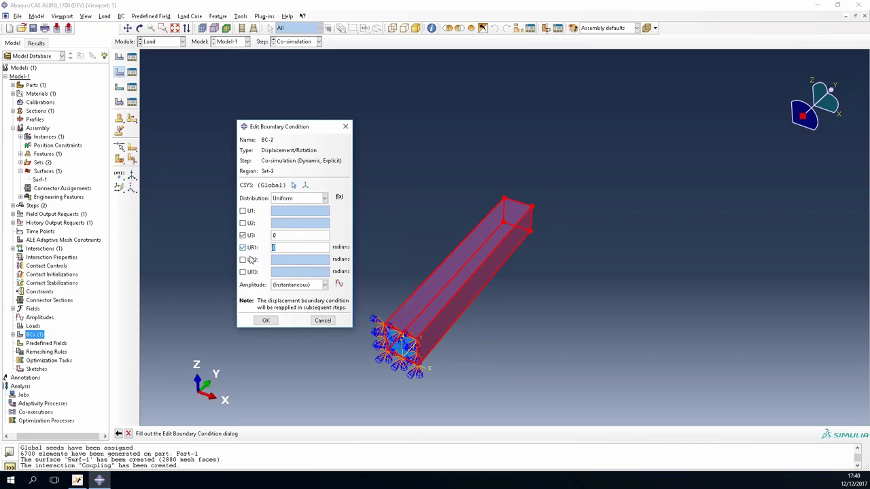
{"action": "left_click", "coordinate": [250, 260]}
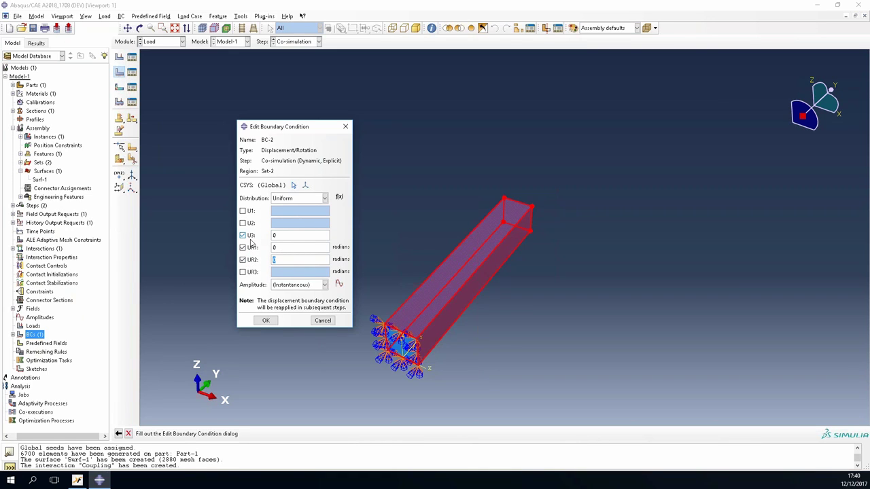
{"action": "left_click", "coordinate": [265, 321]}
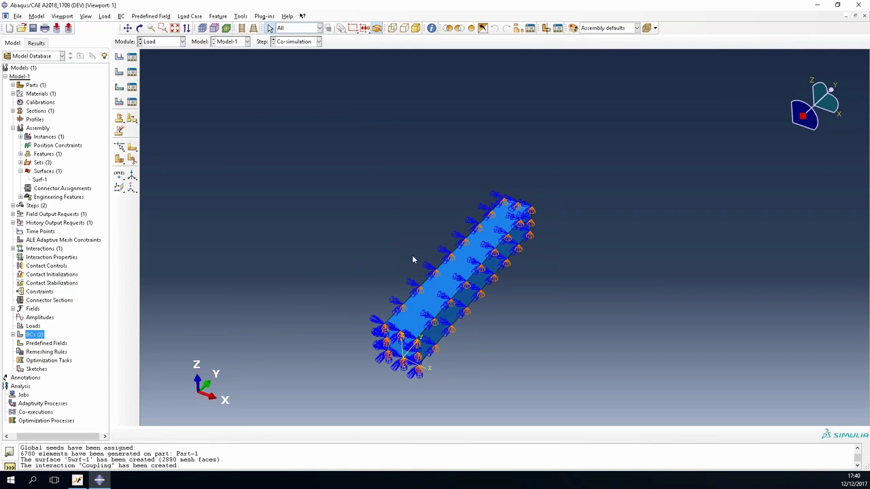
{"action": "left_click_drag", "start_coordinate": [416, 210], "coordinate": [398, 200], "text": "ctrl+alt"}
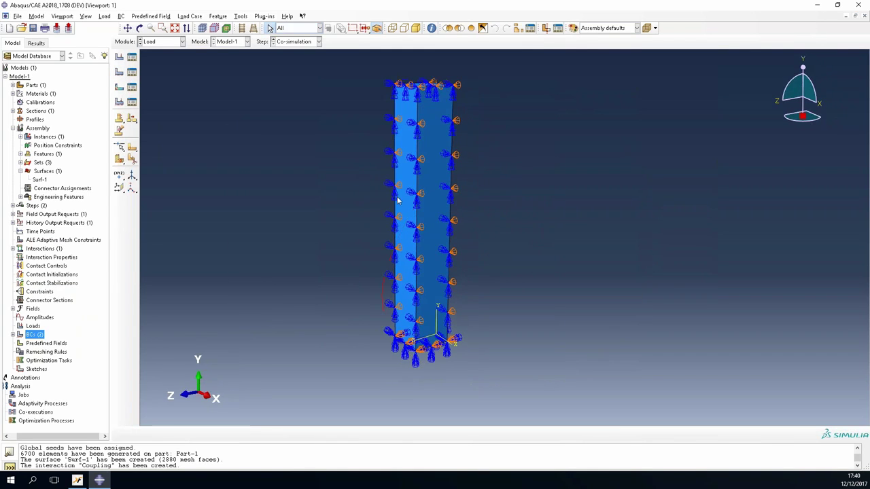
{"action": "left_click_drag", "start_coordinate": [422, 82], "coordinate": [399, 102], "text": "ctrl+alt"}
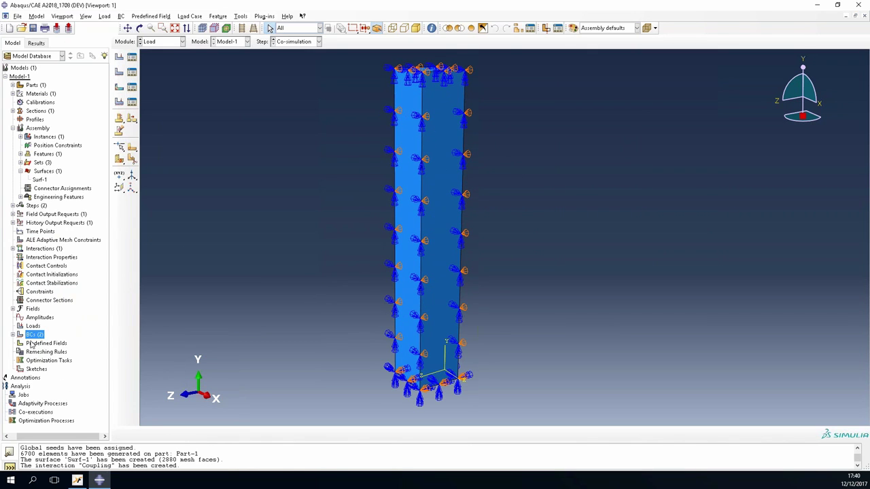
- Create a full analysis job named XFlow-coupling from Model-1, keeping the default job settings
{"action": "right_click", "coordinate": [24, 395]}
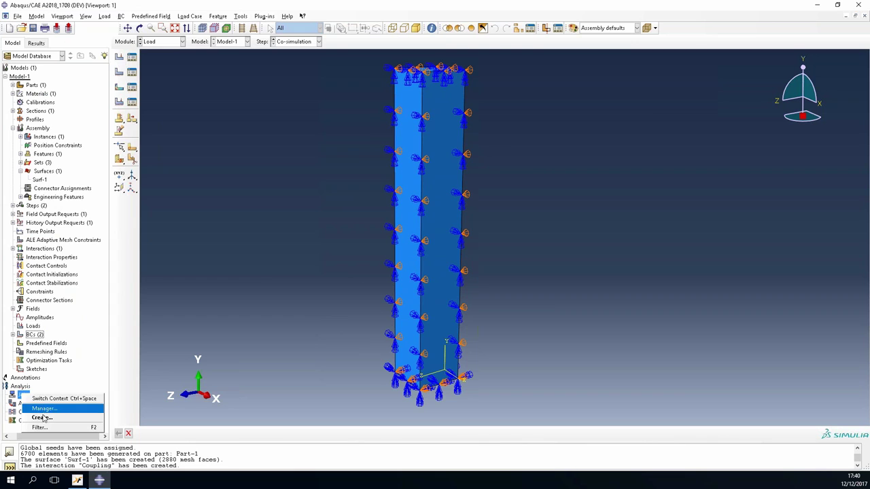
{"action": "left_click", "coordinate": [42, 418]}
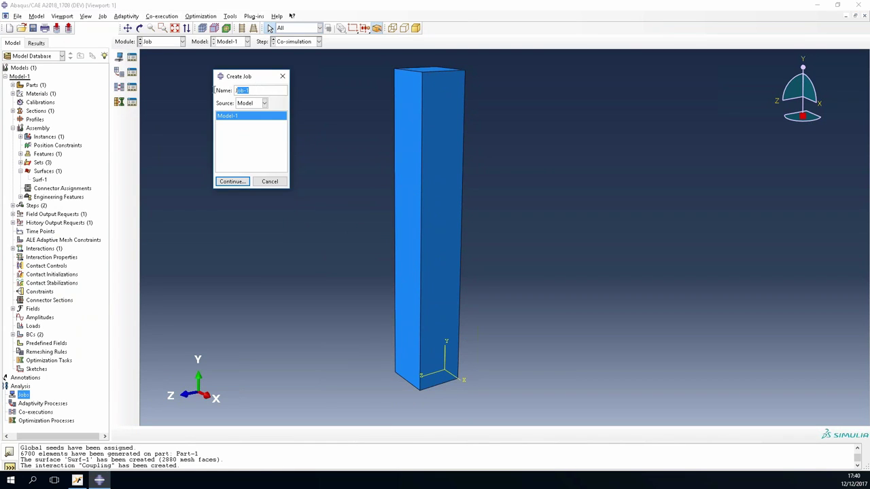
{"action": "key", "text": "BackSpace"}
{"action": "left_click", "coordinate": [234, 181]}
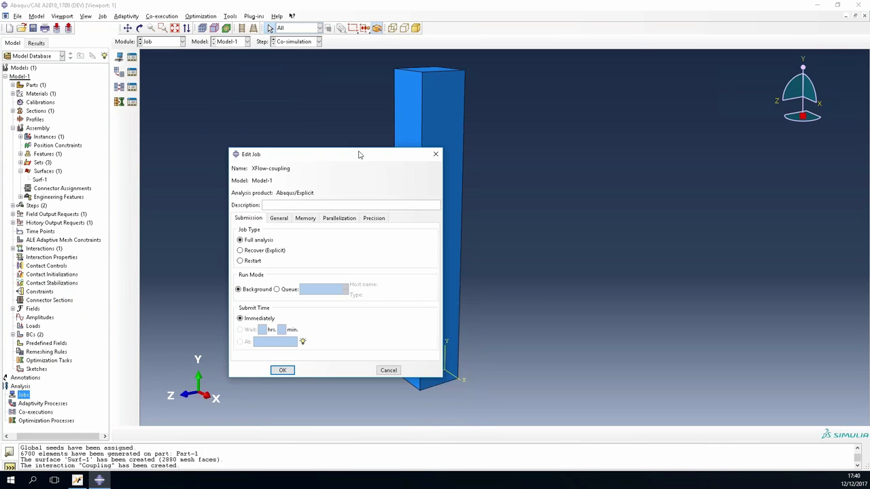
{"action": "left_click", "coordinate": [282, 368]}
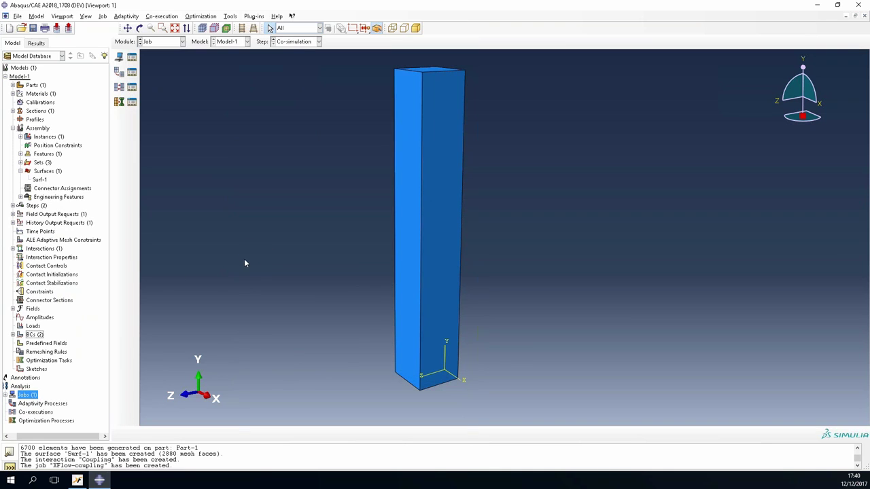
- Write the input file for the XFlow-coupling job
{"action": "left_click", "coordinate": [5, 395]}
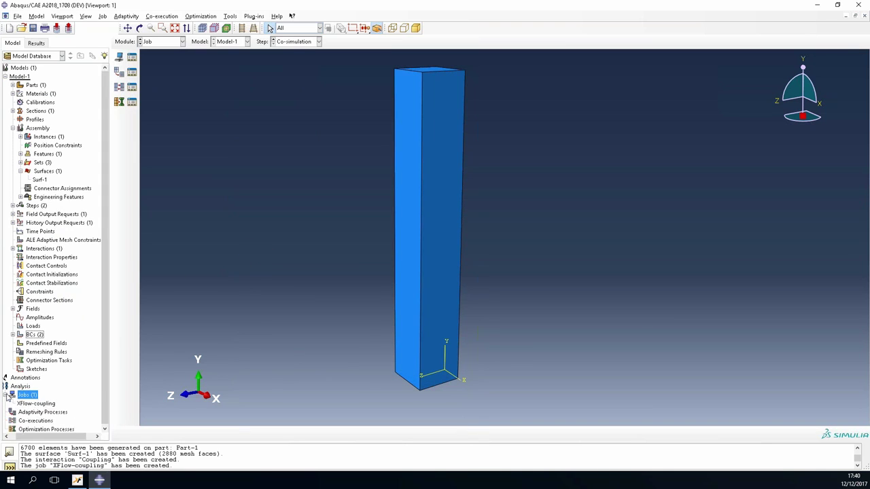
{"action": "right_click", "coordinate": [49, 405]}
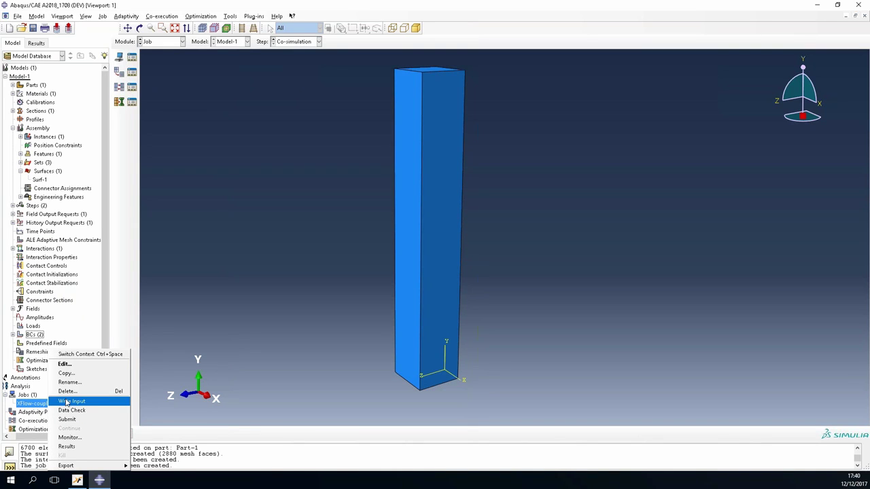
{"action": "left_click", "coordinate": [215, 257]}
{"action": "left_click", "coordinate": [19, 17]}
{"action": "left_click", "coordinate": [297, 201]}
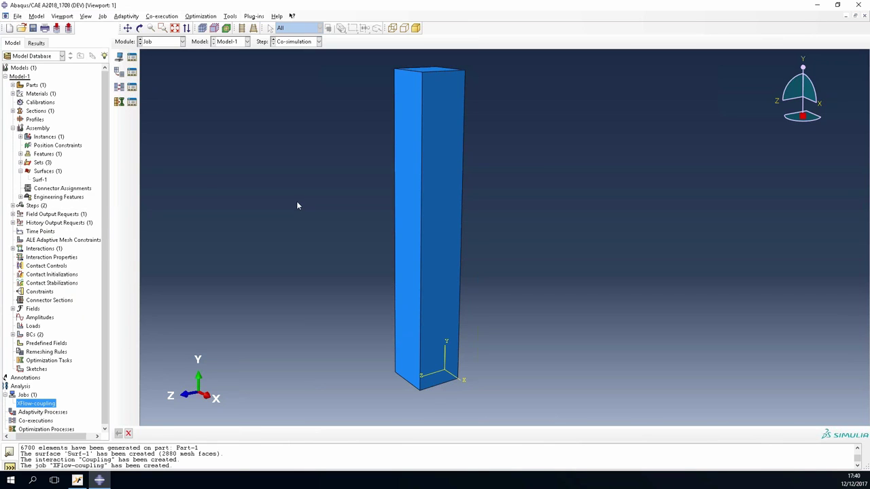
{"action": "right_click", "coordinate": [45, 405]}
{"action": "left_click", "coordinate": [66, 401]}
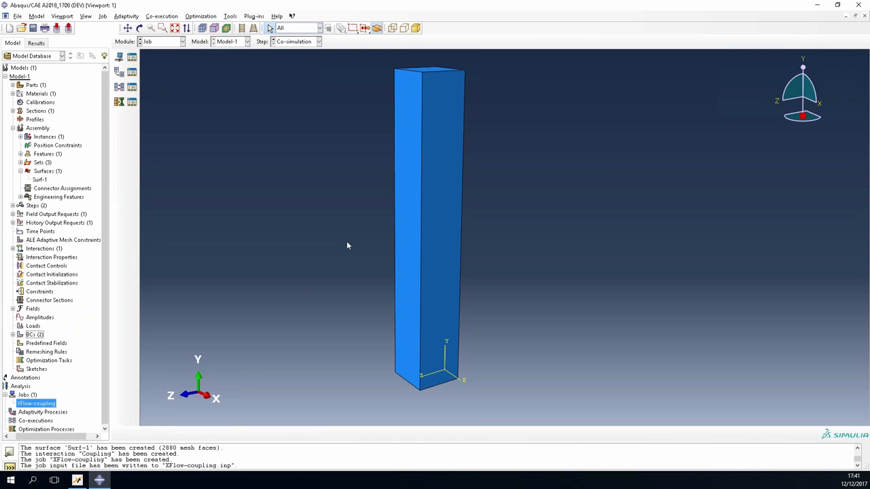
- Switch to the Assembly module and start the STL Export plug-in for the column geometry
{"action": "left_click", "coordinate": [814, 9]}
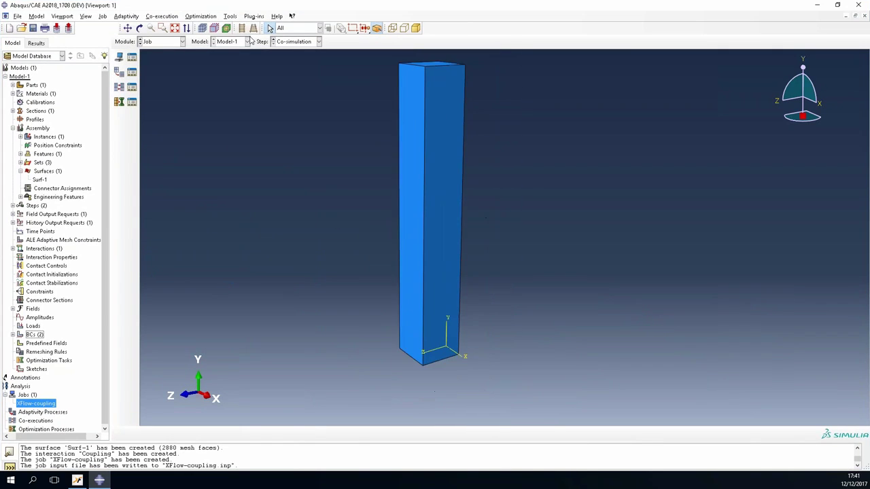
{"action": "left_click", "coordinate": [231, 17]}
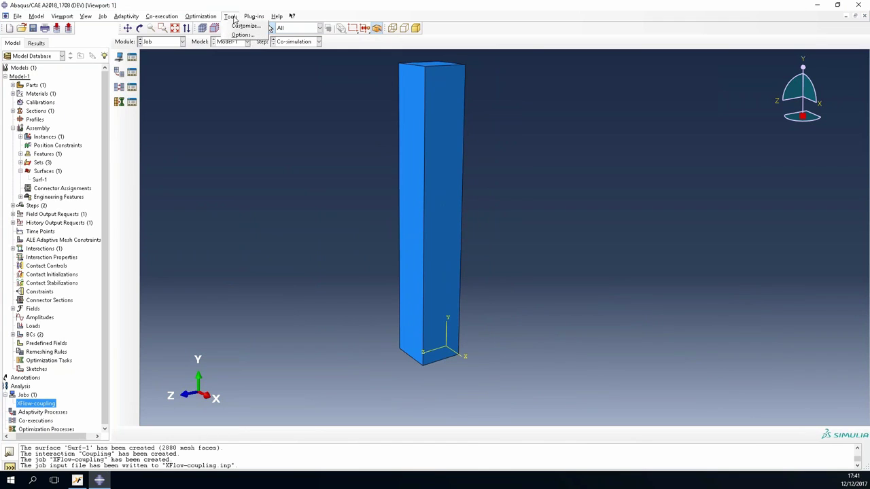
{"action": "left_click", "coordinate": [182, 42]}
{"action": "left_click", "coordinate": [168, 69]}
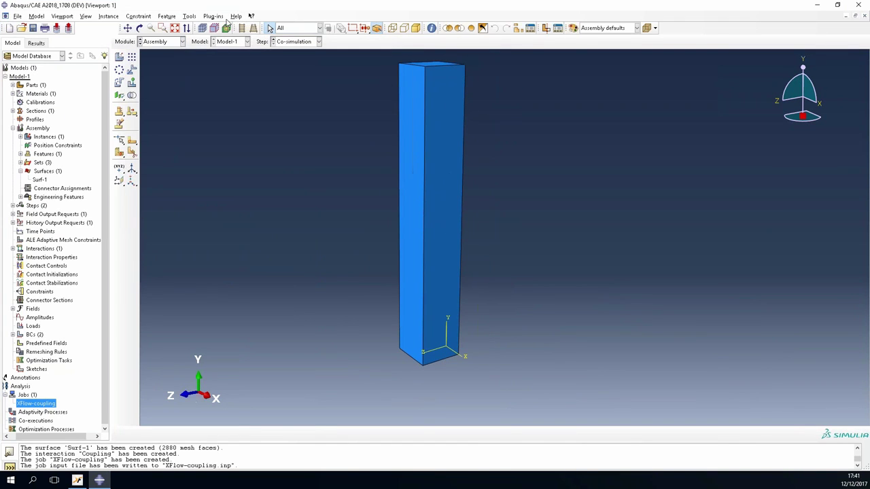
{"action": "left_click", "coordinate": [191, 17]}
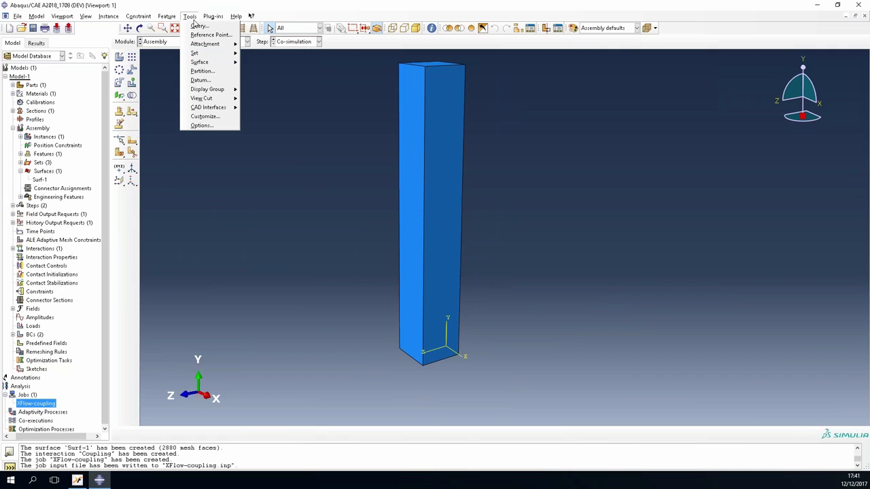
{"action": "mouse_move", "coordinate": [213, 17]}
{"action": "mouse_move", "coordinate": [219, 45]}
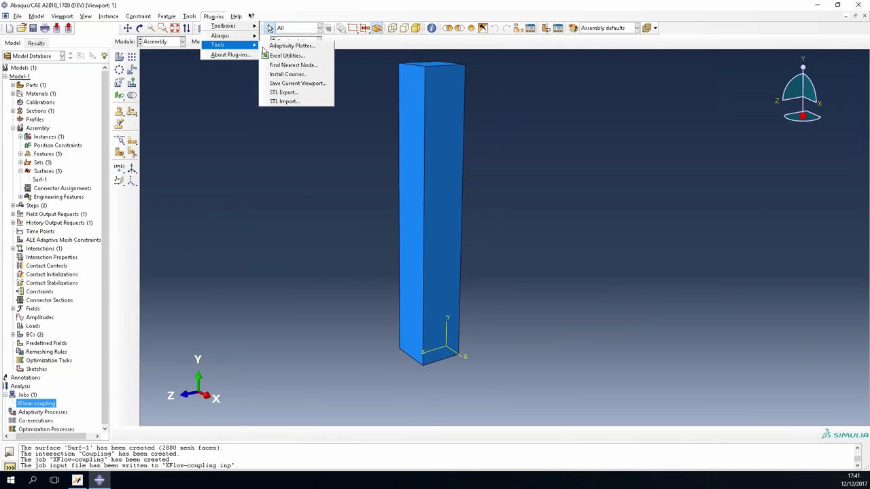
{"action": "left_click", "coordinate": [292, 91]}
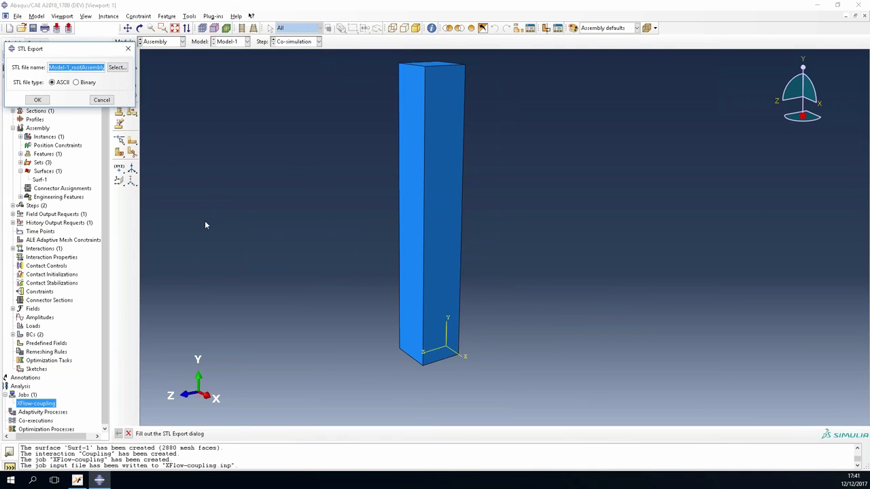
- Export the assembly as a binary STL file named bar into the Live folder under E:\tmp\XFlow2017x_Webinar
{"action": "left_click", "coordinate": [117, 67]}
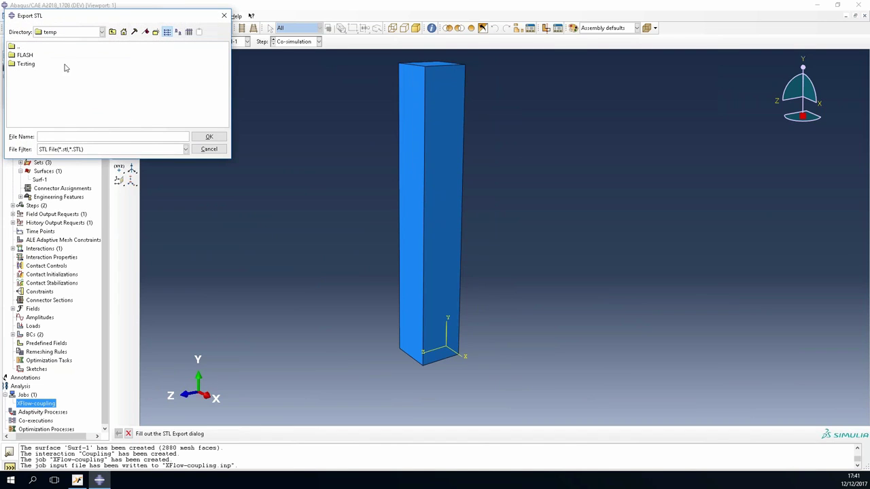
{"action": "left_click", "coordinate": [78, 36]}
{"action": "left_click", "coordinate": [53, 43]}
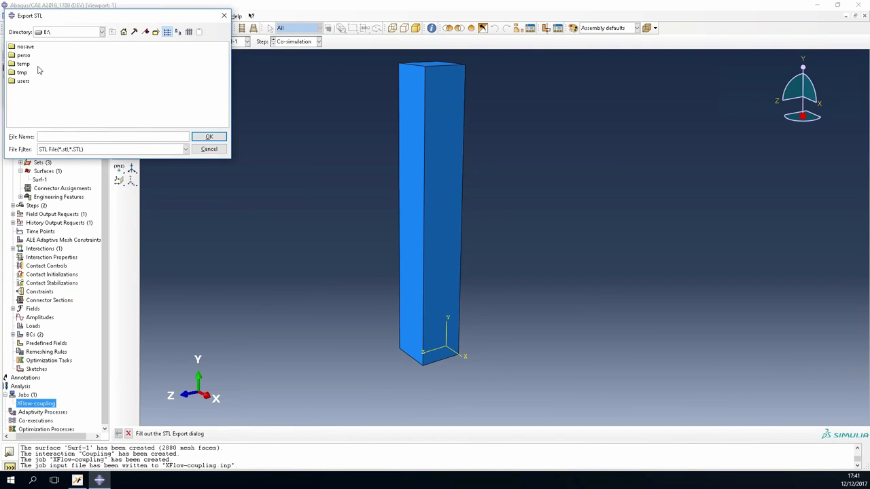
{"action": "double_click", "coordinate": [22, 72]}
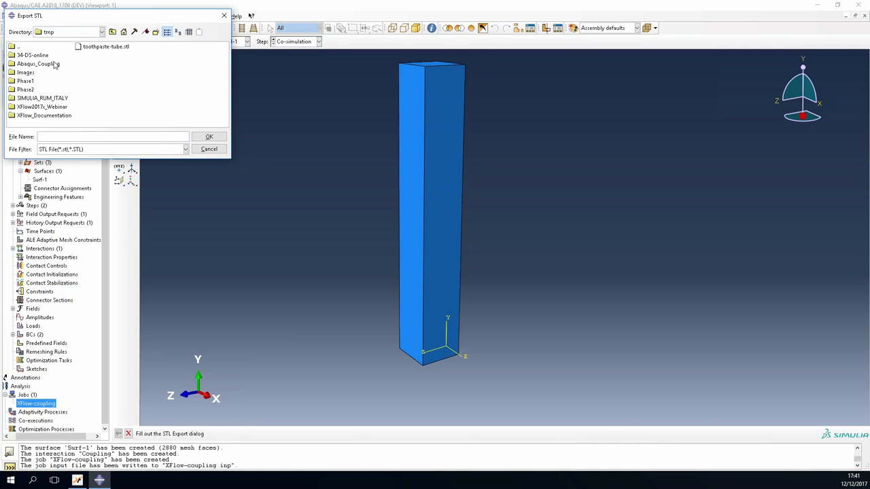
{"action": "double_click", "coordinate": [43, 106]}
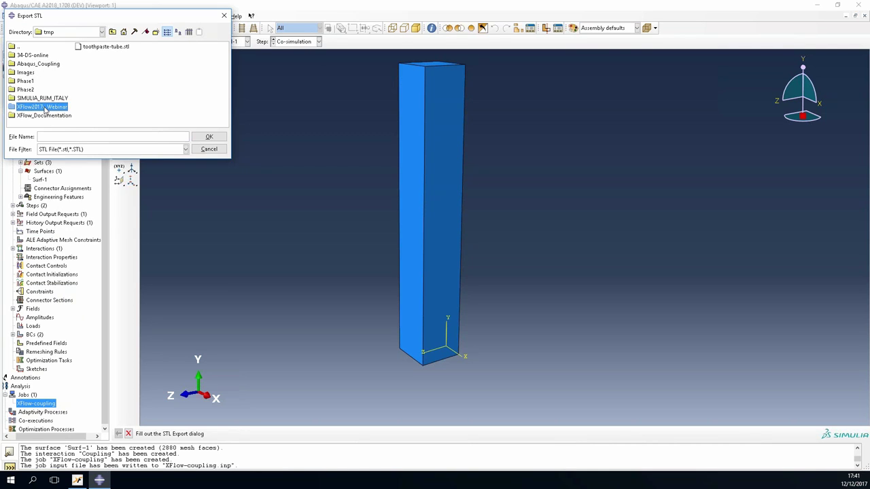
{"action": "double_click", "coordinate": [22, 64]}
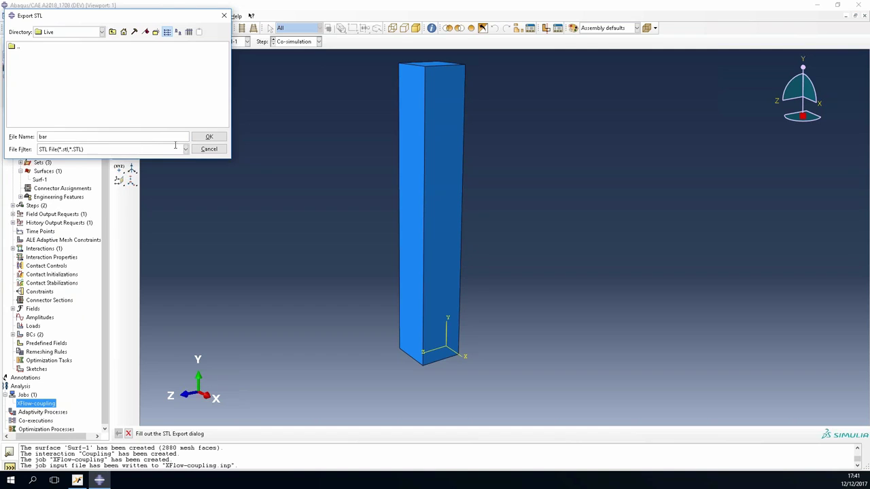
{"action": "left_click", "coordinate": [208, 136]}
{"action": "left_click", "coordinate": [80, 83]}
{"action": "left_click", "coordinate": [38, 100]}
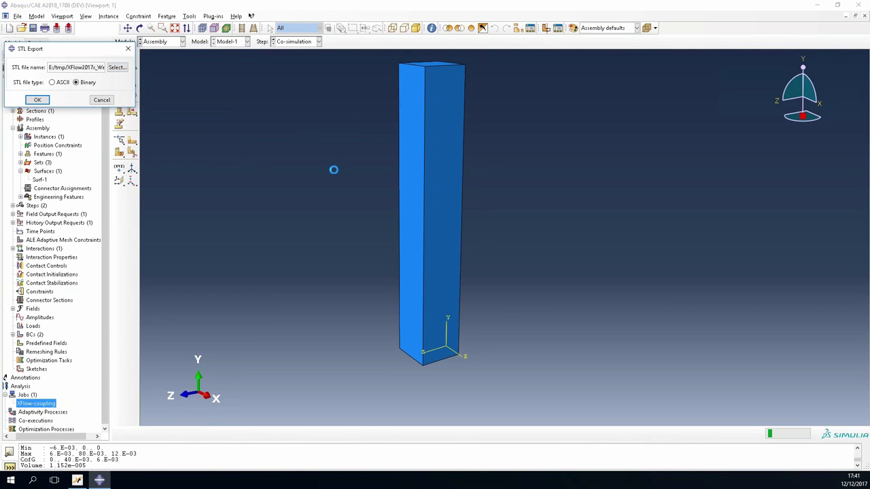
- Switch to XFlow 2017x and set the flow model to Free surface and the analysis type to Internal
{"action": "left_click", "coordinate": [820, 6]}
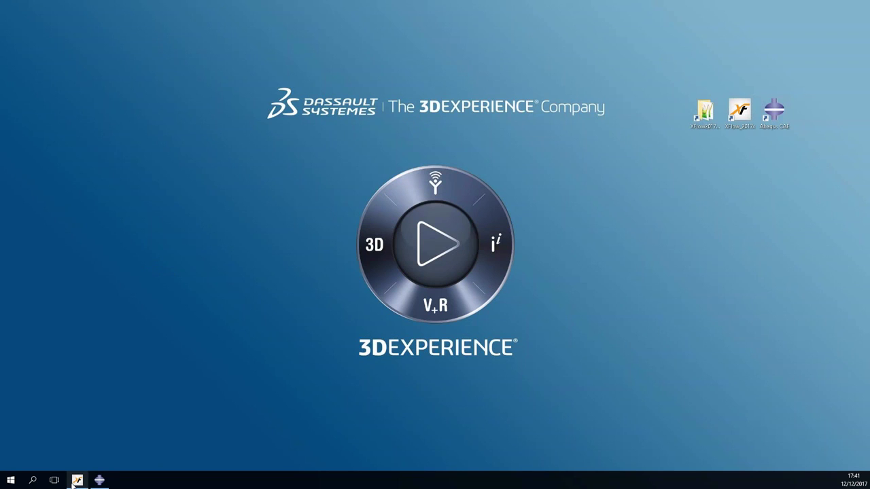
{"action": "left_click", "coordinate": [76, 480]}
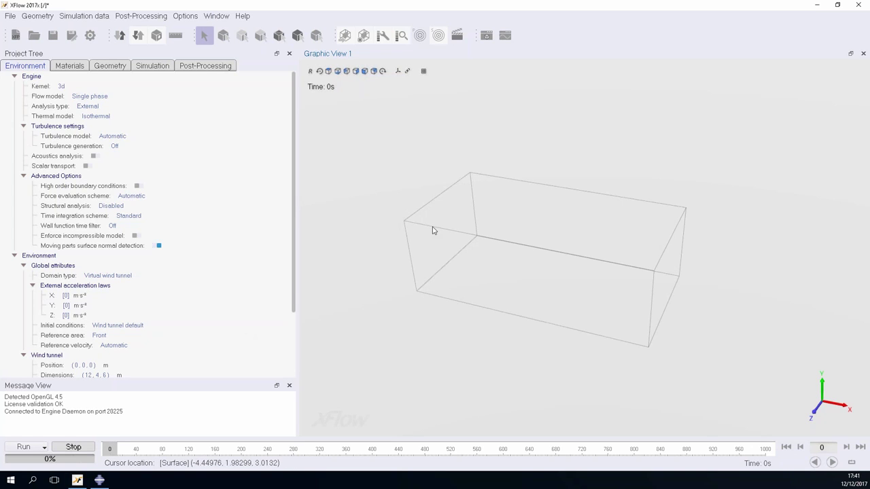
{"action": "scroll", "coordinate": [519, 246], "scroll_direction": "up", "scroll_amount": 3}
{"action": "left_click", "coordinate": [59, 88]}
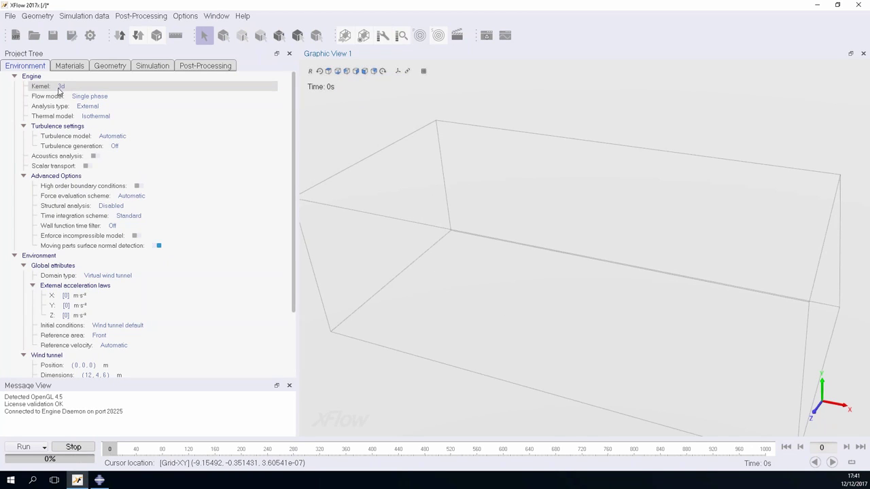
{"action": "left_click", "coordinate": [74, 97]}
{"action": "left_click", "coordinate": [95, 112]}
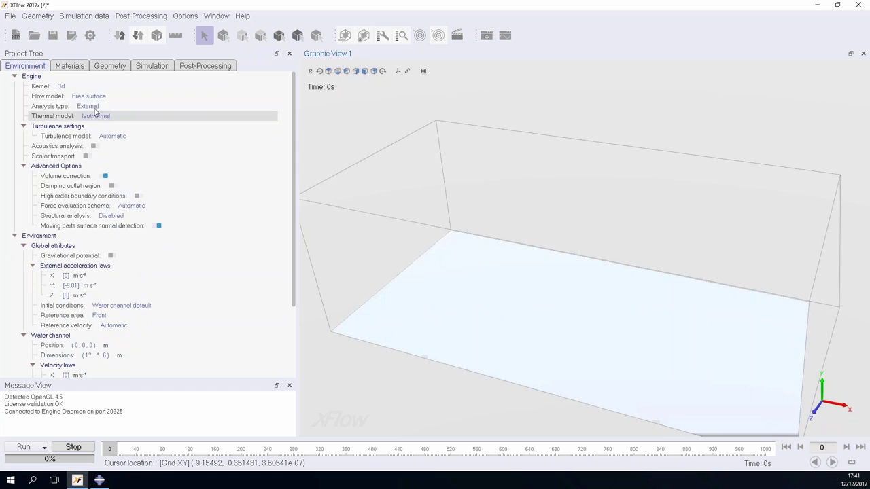
{"action": "left_click", "coordinate": [94, 109]}
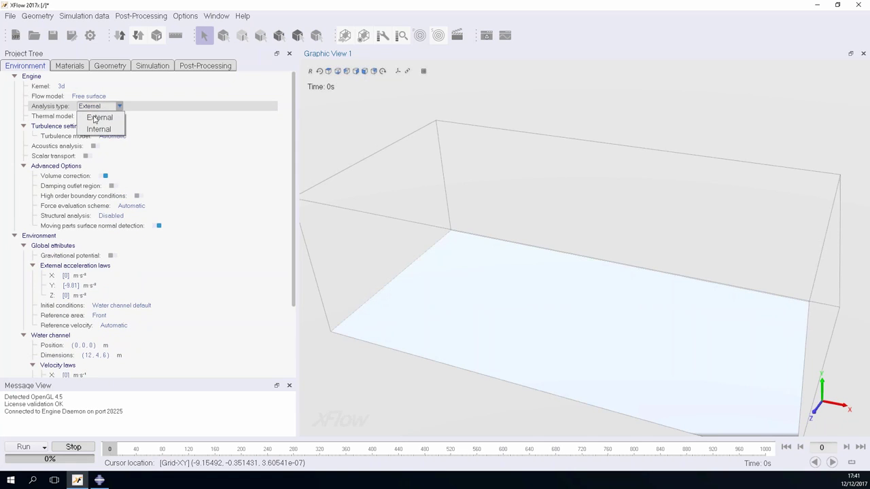
{"action": "left_click", "coordinate": [95, 127]}
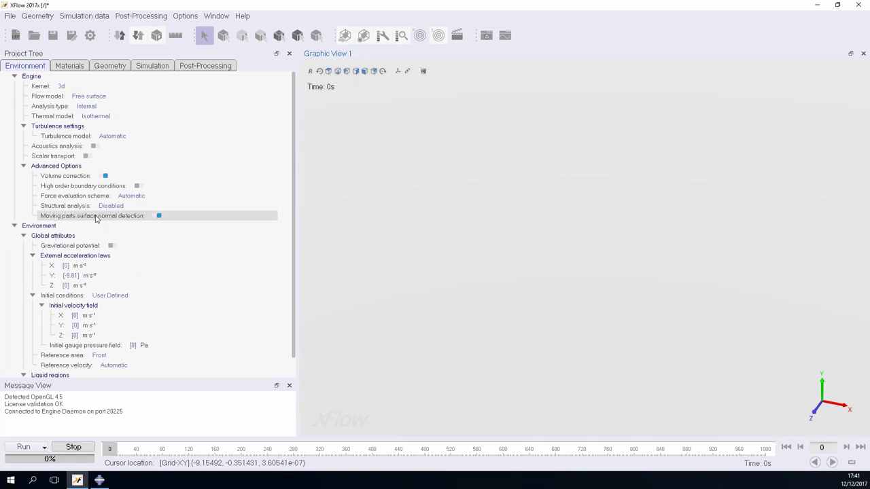
- Start a new box shape for the simulation and set its lower corner to X -0.2, Y 0, Z -0.006
{"action": "scroll", "coordinate": [105, 299], "scroll_direction": "down", "scroll_amount": 1}
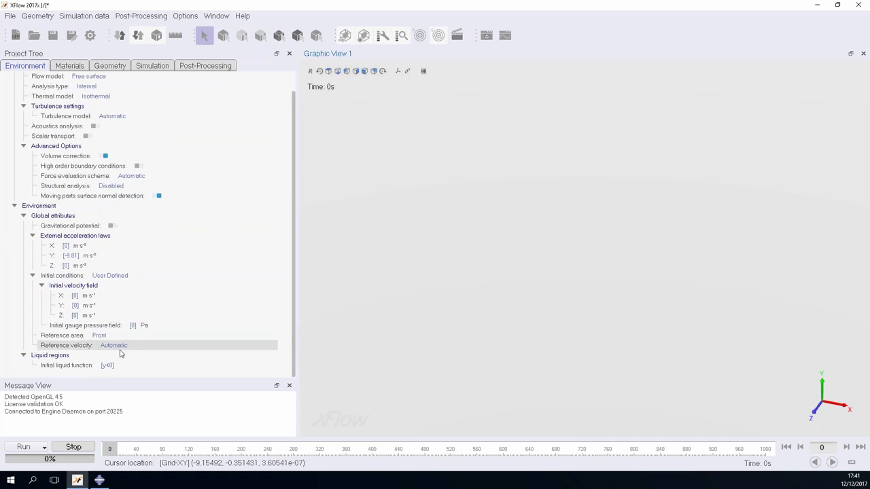
{"action": "left_click", "coordinate": [70, 65]}
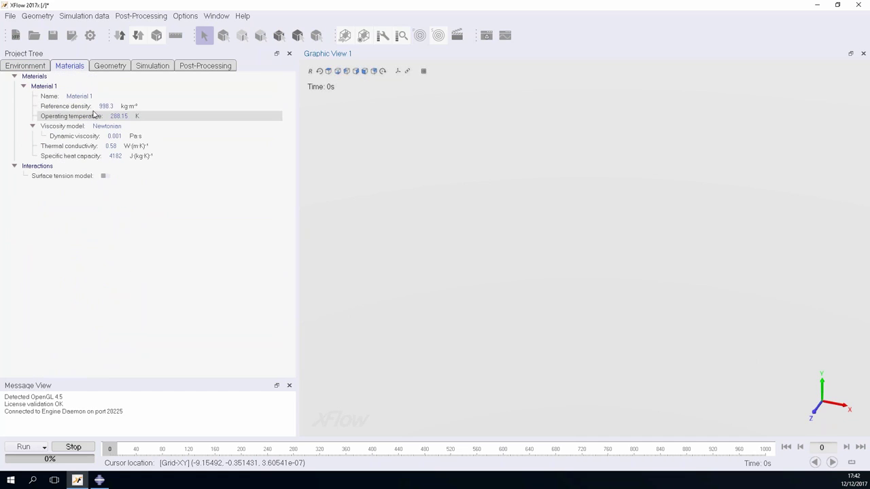
{"action": "left_click", "coordinate": [112, 67]}
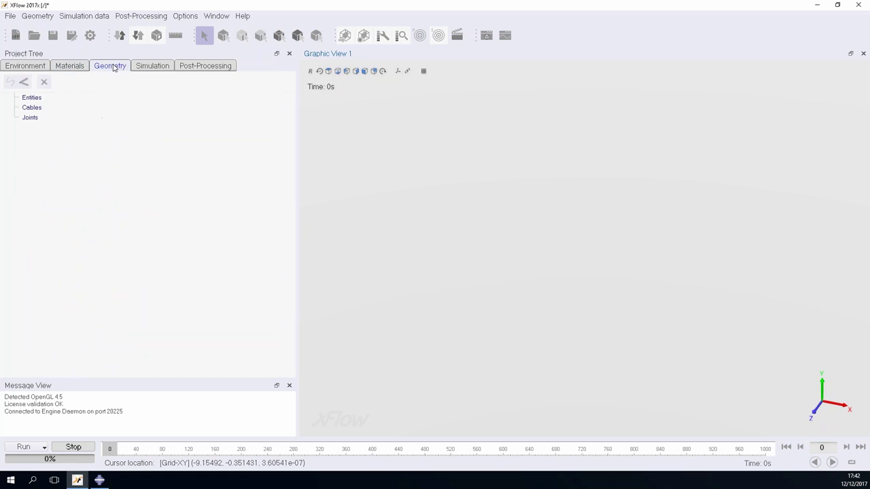
{"action": "left_click", "coordinate": [41, 17]}
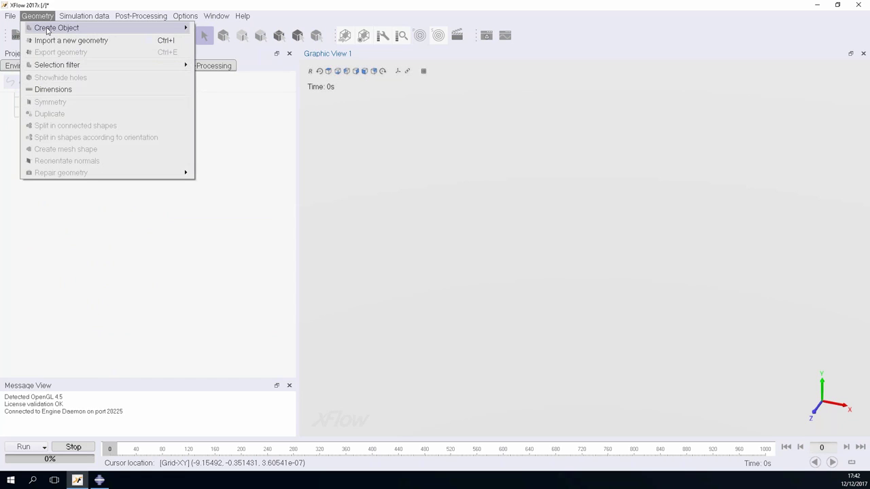
{"action": "mouse_move", "coordinate": [183, 30]}
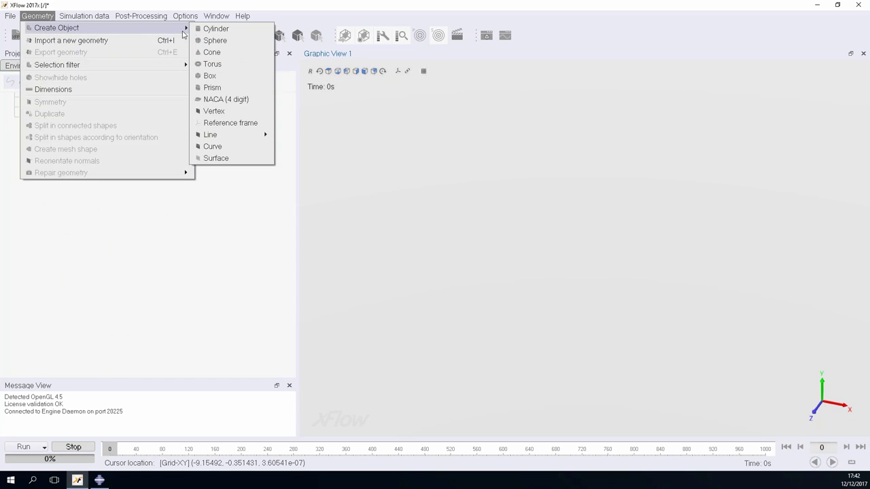
{"action": "left_click", "coordinate": [210, 76]}
{"action": "left_click_drag", "start_coordinate": [403, 243], "coordinate": [325, 238]}
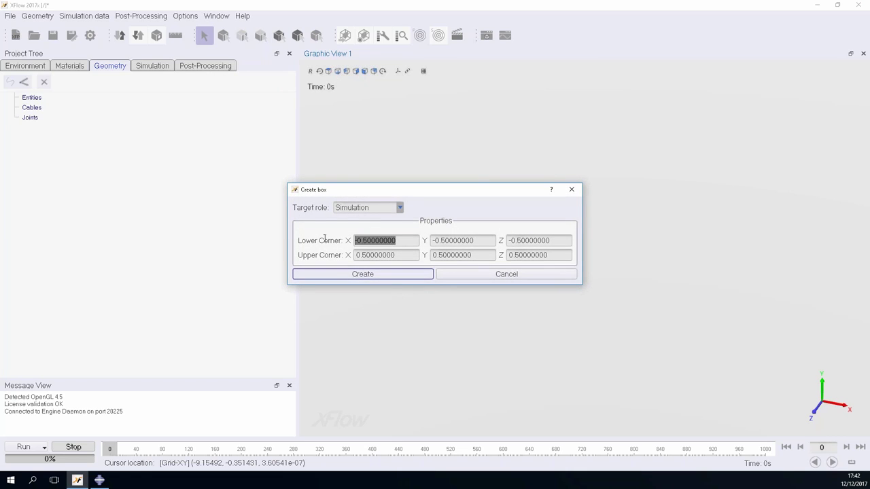
{"action": "type", "text": "-0.2"}
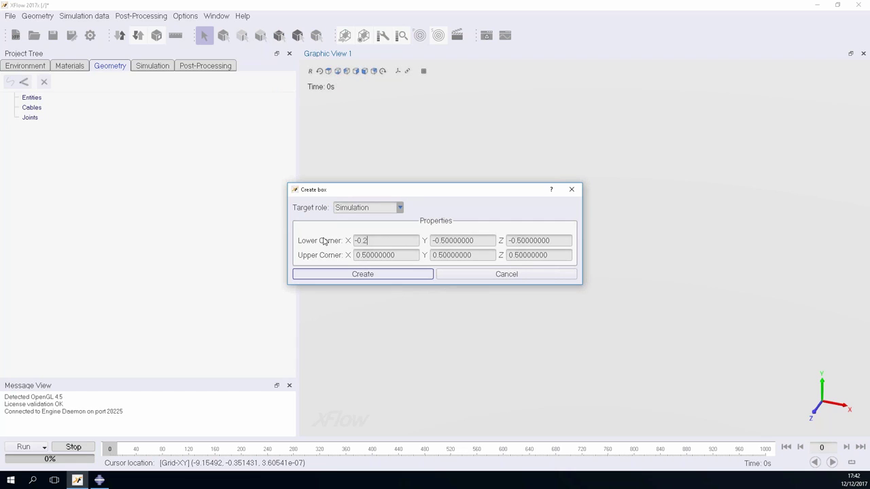
{"action": "key", "text": "Tab"}
{"action": "type", "text": "0"}
{"action": "key", "text": "Tab"}
{"action": "type", "text": "-"}
- Set the box's upper corner to X 0.2, Y 0.3, Z 0.006 and create the box
{"action": "key", "text": "Tab"}
{"action": "type", "text": "0.2"}
{"action": "key", "text": "Tab"}
{"action": "type", "text": "0.3"}
{"action": "key", "text": "Tab"}
{"action": "type", "text": "0"}
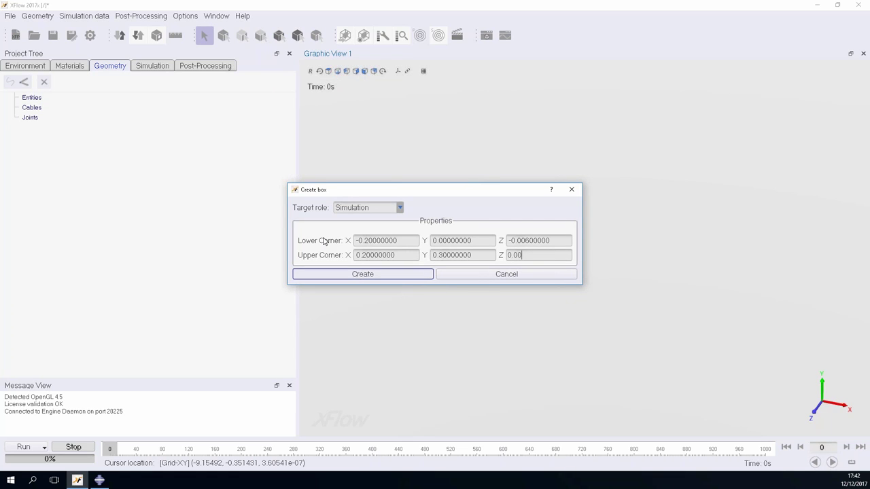
{"action": "left_click", "coordinate": [340, 275]}
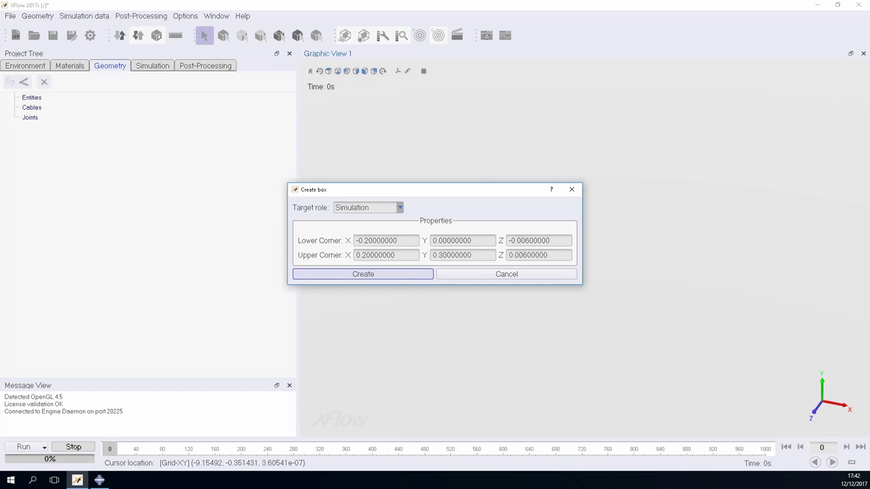
{"action": "left_click", "coordinate": [347, 71]}
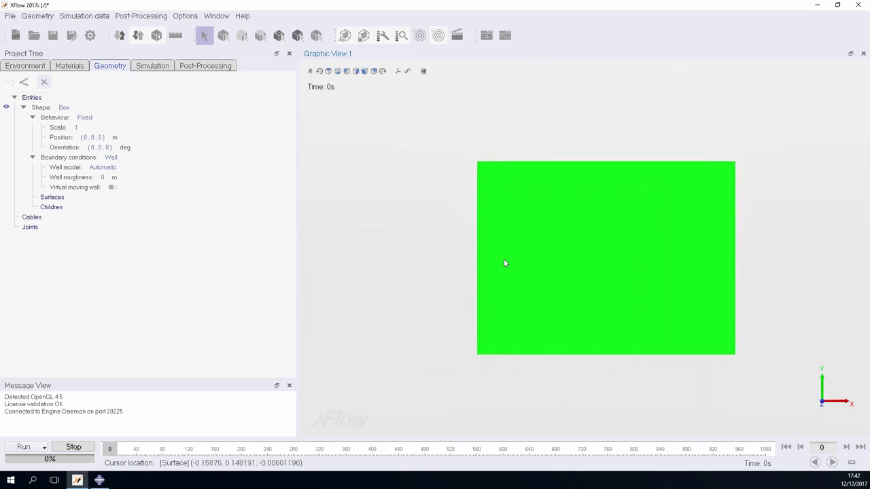
{"action": "left_click_drag", "start_coordinate": [505, 262], "coordinate": [582, 283]}
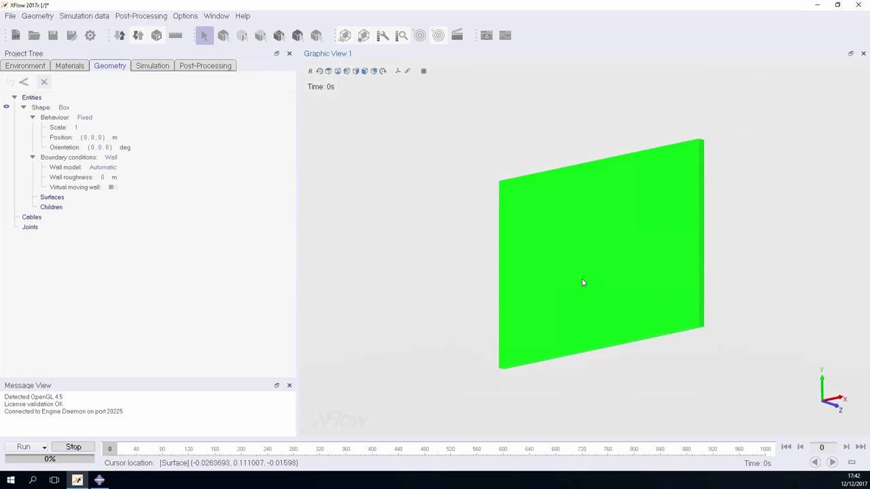
- Import bar.stl from the Live folder as simulation geometry, with meters as units and a vertical Y axis
{"action": "left_click", "coordinate": [120, 37]}
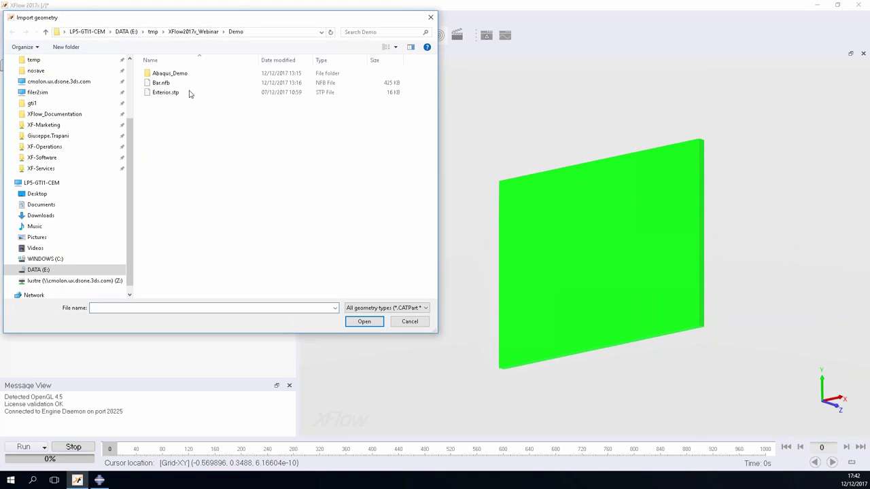
{"action": "left_click", "coordinate": [180, 37]}
{"action": "double_click", "coordinate": [207, 87]}
{"action": "left_click", "coordinate": [170, 79]}
{"action": "double_click", "coordinate": [170, 78]}
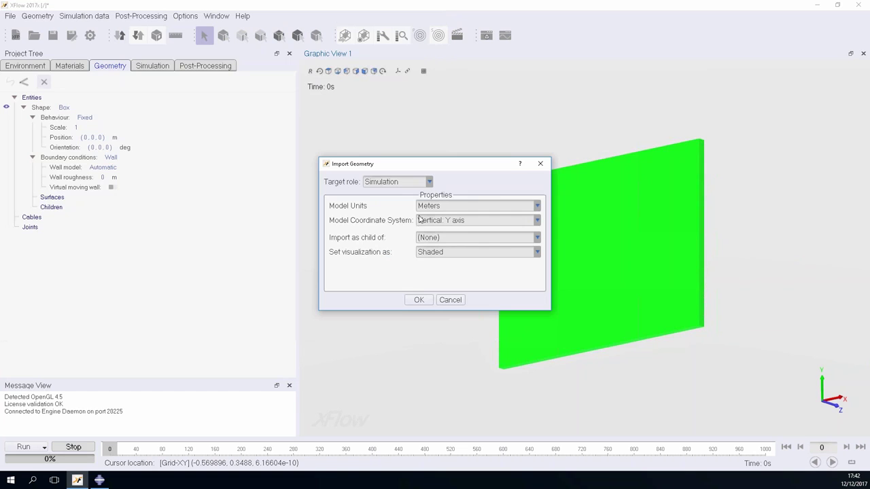
{"action": "left_click", "coordinate": [420, 299]}
{"action": "scroll", "coordinate": [599, 320], "scroll_direction": "up", "scroll_amount": 5}
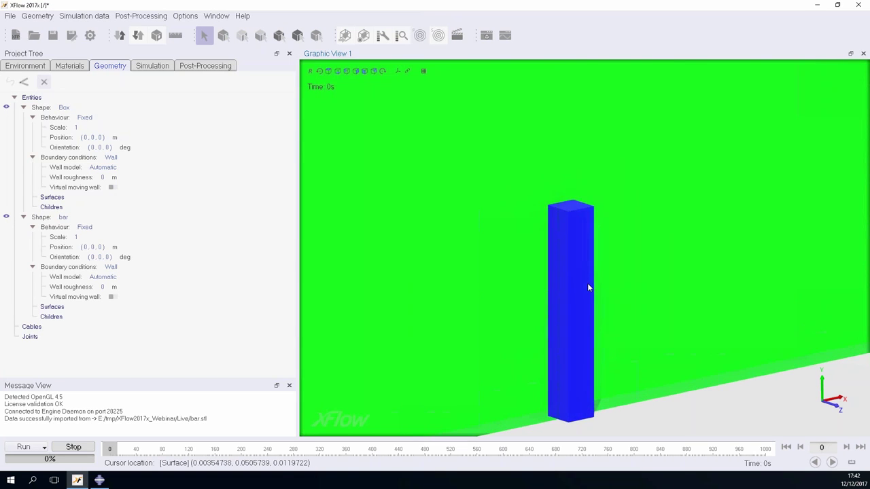
{"action": "scroll", "coordinate": [585, 287], "scroll_direction": "down", "scroll_amount": 5}
{"action": "left_click_drag", "start_coordinate": [573, 331], "coordinate": [543, 314]}
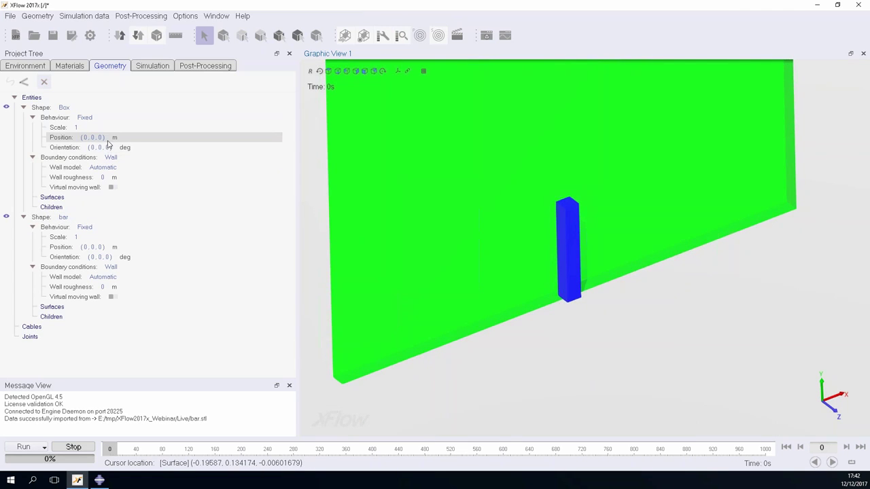
- Set the Z position of the Box shape to 0.006 m
{"action": "double_click", "coordinate": [132, 139]}
{"action": "type", "text": "0.006"}
{"action": "key", "text": "Return"}
{"action": "left_click_drag", "start_coordinate": [534, 289], "coordinate": [510, 306]}
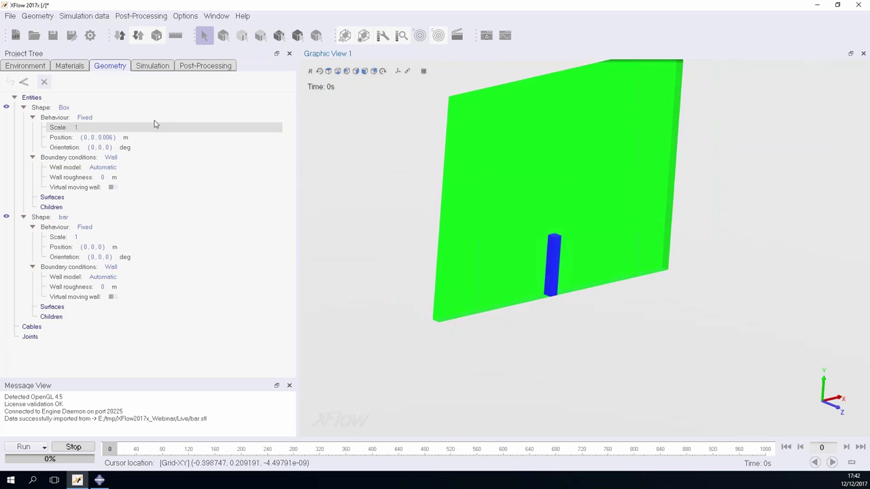
- Set the structural analysis to Abaqus and its port to 1025 in the advanced environment options
{"action": "left_click", "coordinate": [27, 66]}
{"action": "scroll", "coordinate": [86, 156], "scroll_direction": "up", "scroll_amount": 1}
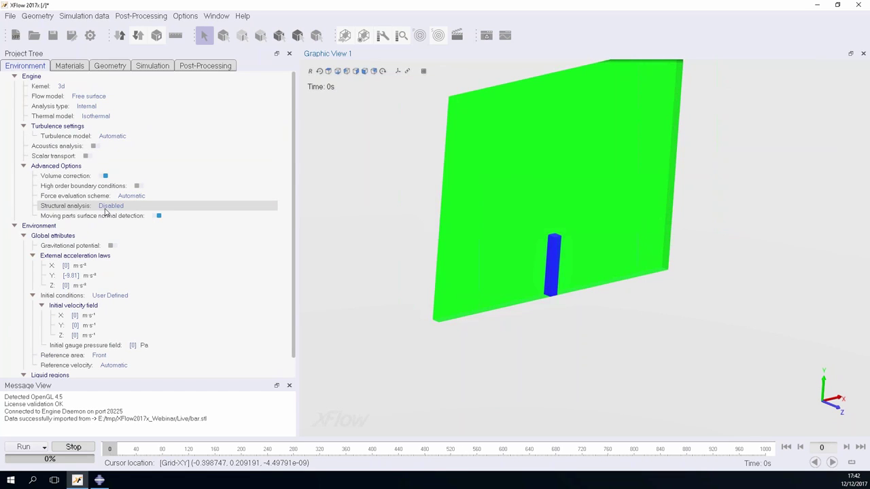
{"action": "left_click", "coordinate": [105, 213]}
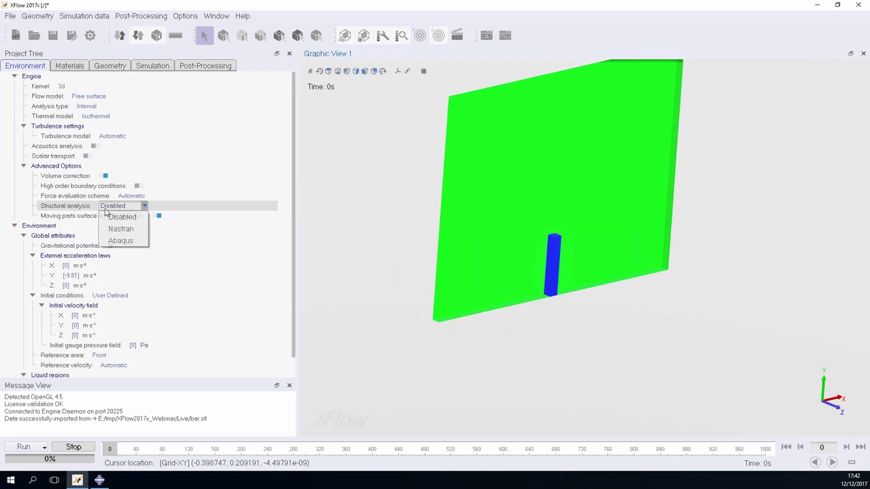
{"action": "left_click", "coordinate": [122, 240]}
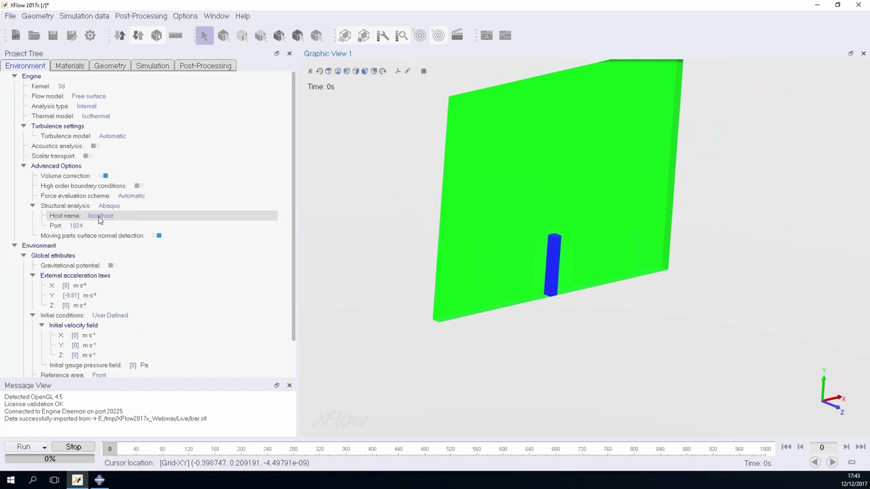
{"action": "left_click", "coordinate": [87, 228]}
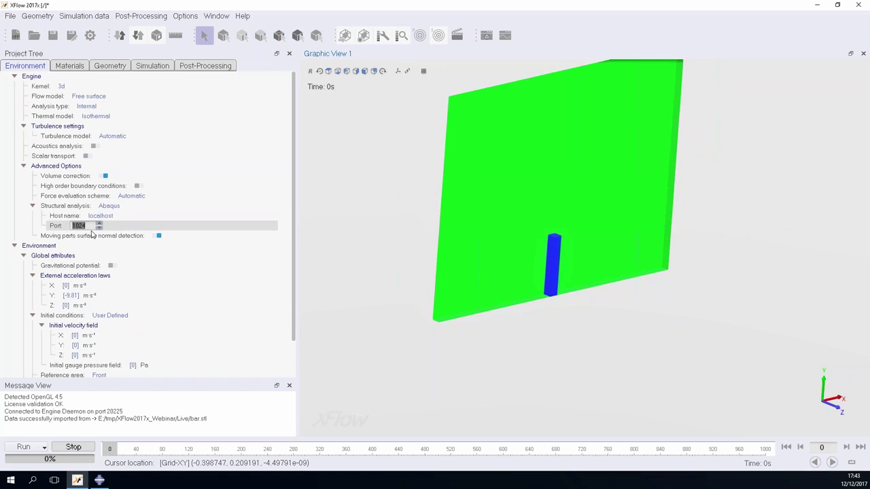
{"action": "type", "text": "1025"}
{"action": "key", "text": "Return"}
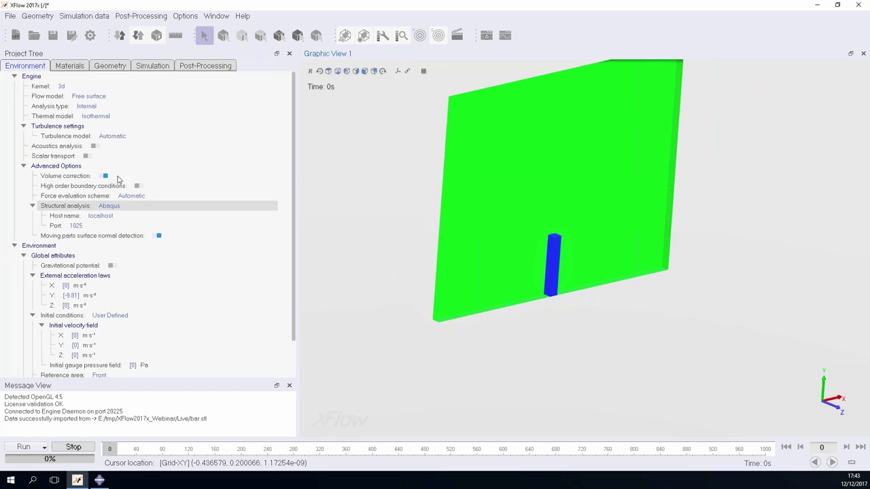
- Set the behaviour of the imported bar shape to Structural
{"action": "left_click", "coordinate": [102, 68]}
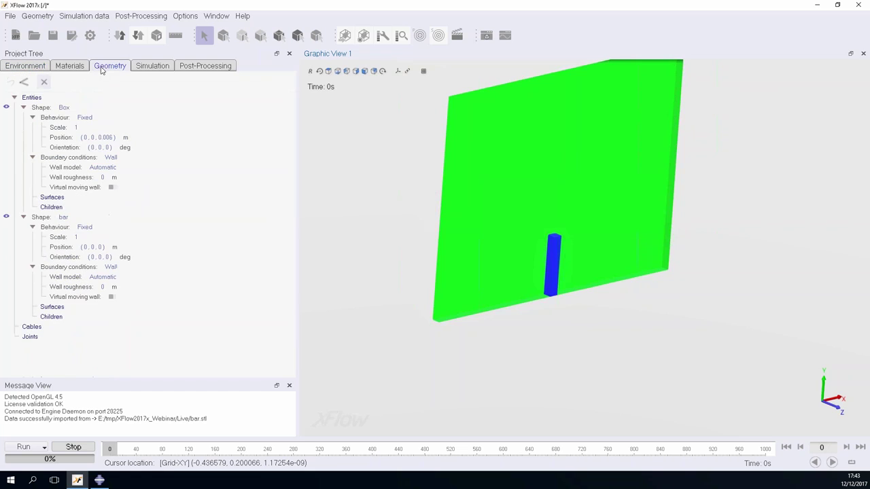
{"action": "left_click", "coordinate": [32, 217]}
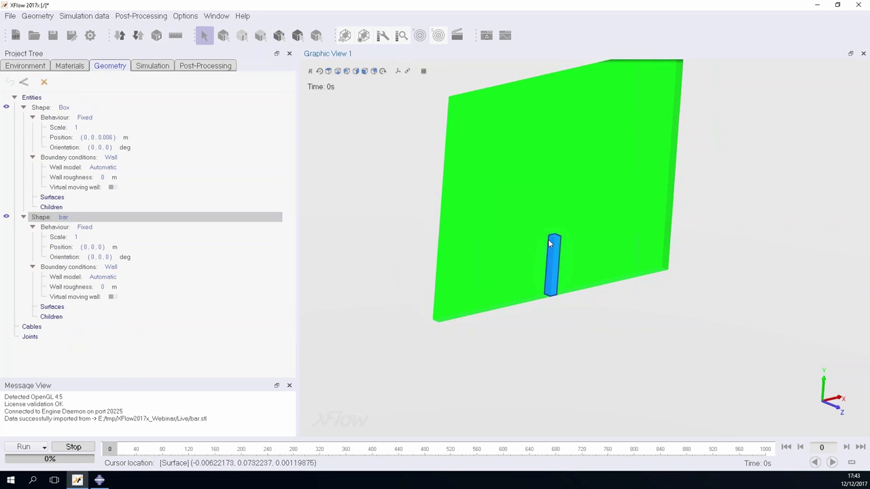
{"action": "scroll", "coordinate": [554, 235], "scroll_direction": "up", "scroll_amount": 3}
{"action": "scroll", "coordinate": [574, 246], "scroll_direction": "down", "scroll_amount": 2}
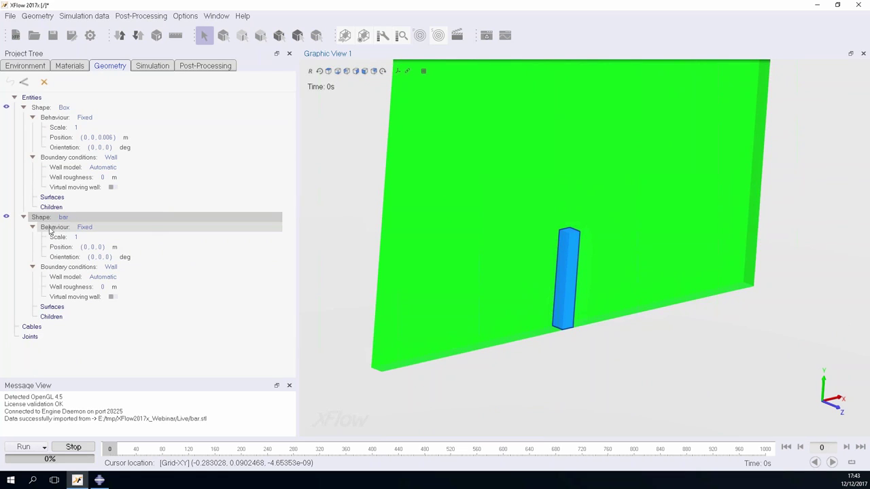
{"action": "left_click", "coordinate": [86, 227]}
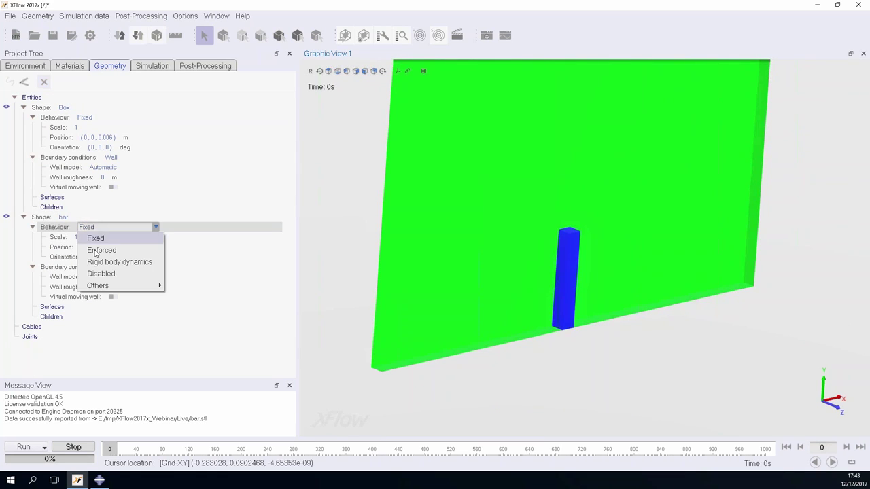
{"action": "mouse_move", "coordinate": [104, 285]}
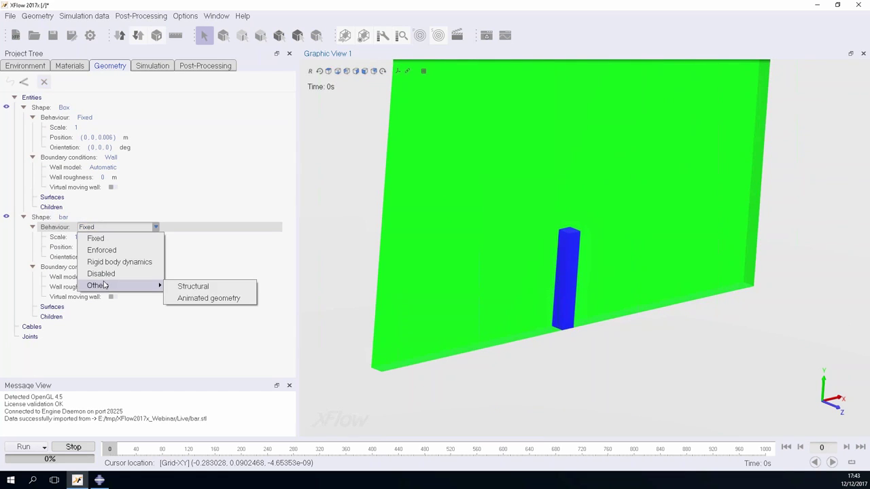
{"action": "left_click", "coordinate": [197, 287]}
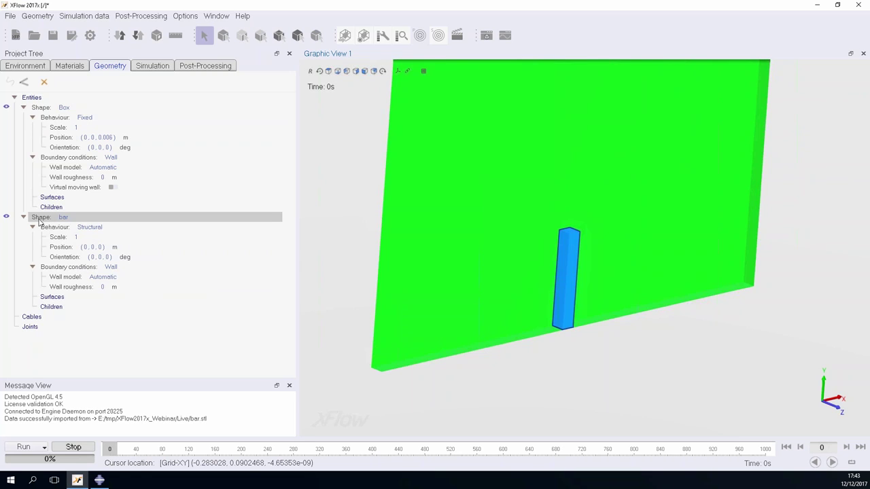
- Show the bar in Mesh visualisation mode and inspect its surface mesh up close
{"action": "left_click", "coordinate": [323, 249]}
{"action": "scroll", "coordinate": [578, 245], "scroll_direction": "down", "scroll_amount": 3}
{"action": "scroll", "coordinate": [579, 249], "scroll_direction": "up", "scroll_amount": 5}
{"action": "left_click", "coordinate": [574, 237]}
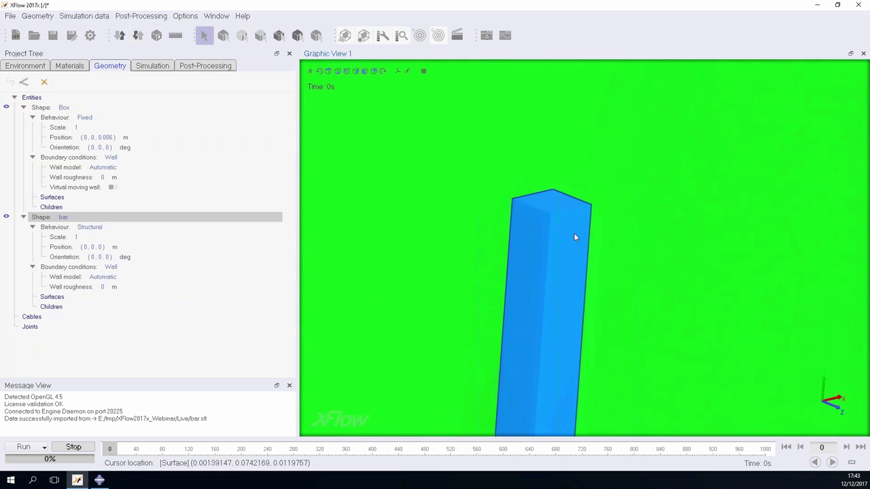
{"action": "right_click", "coordinate": [574, 238]}
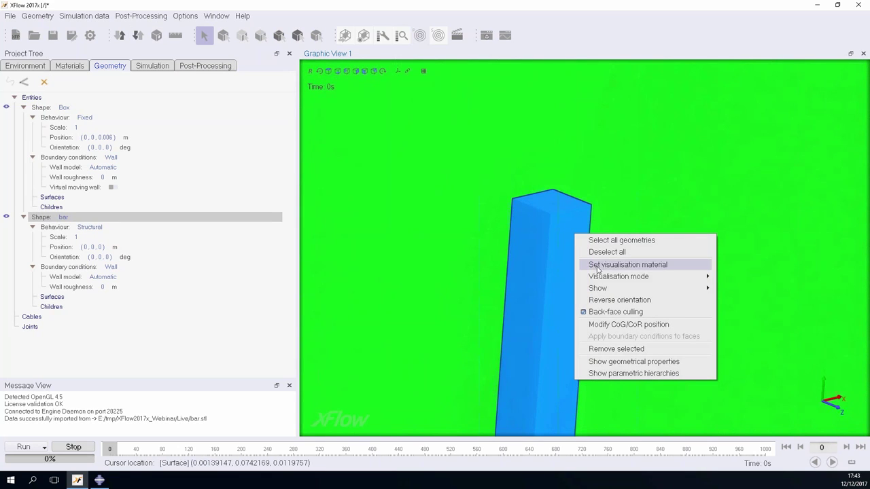
{"action": "mouse_move", "coordinate": [599, 274]}
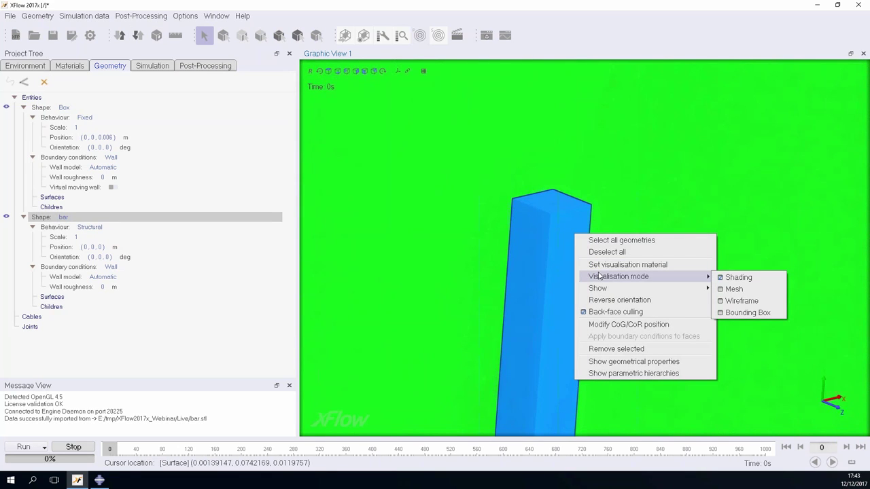
{"action": "left_click", "coordinate": [734, 288]}
{"action": "scroll", "coordinate": [592, 245], "scroll_direction": "down", "scroll_amount": 2}
{"action": "scroll", "coordinate": [583, 175], "scroll_direction": "up", "scroll_amount": 4}
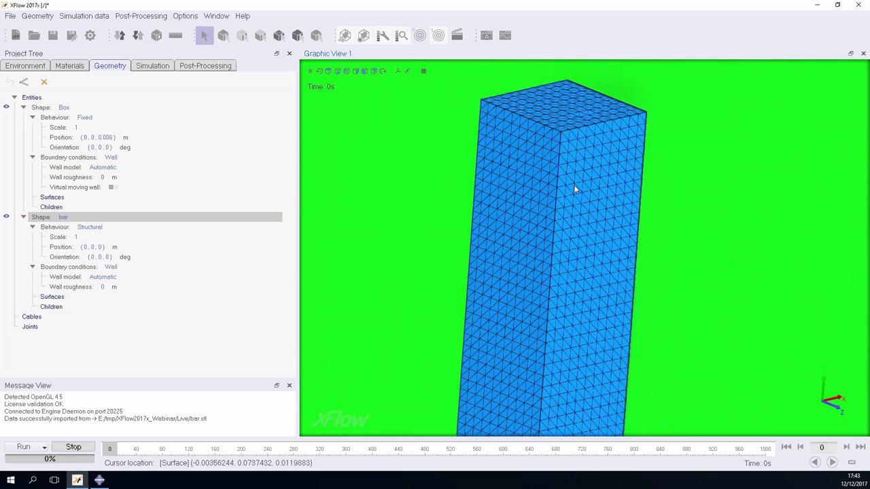
{"action": "left_click", "coordinate": [571, 188]}
{"action": "scroll", "coordinate": [568, 184], "scroll_direction": "down", "scroll_amount": 3}
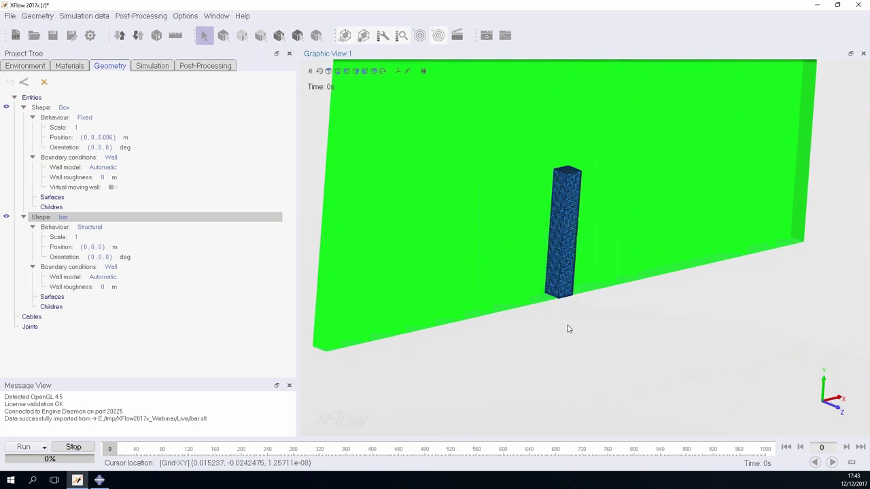
{"action": "left_click", "coordinate": [569, 327]}
{"action": "scroll", "coordinate": [558, 162], "scroll_direction": "up", "scroll_amount": 3}
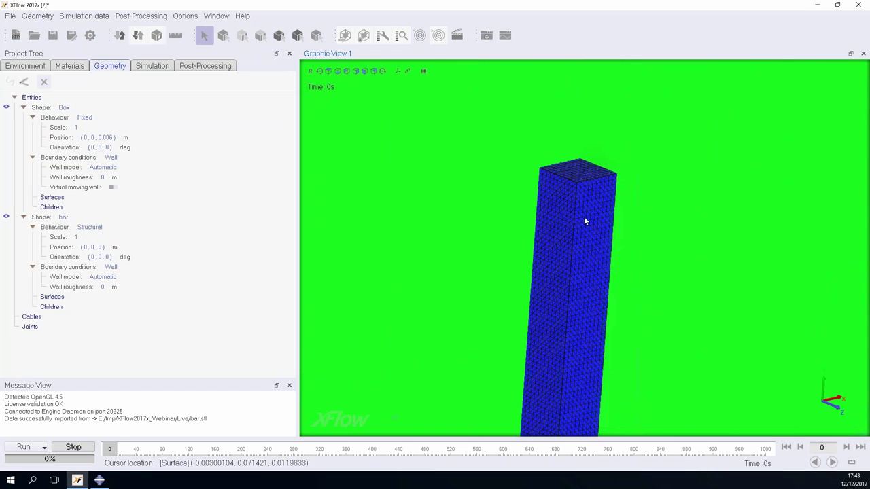
{"action": "left_click", "coordinate": [151, 65]}
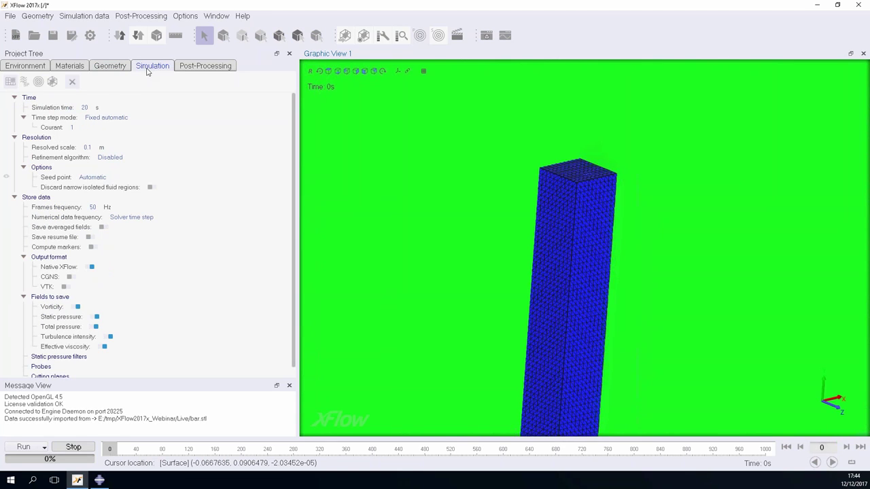
{"action": "left_click", "coordinate": [107, 68]}
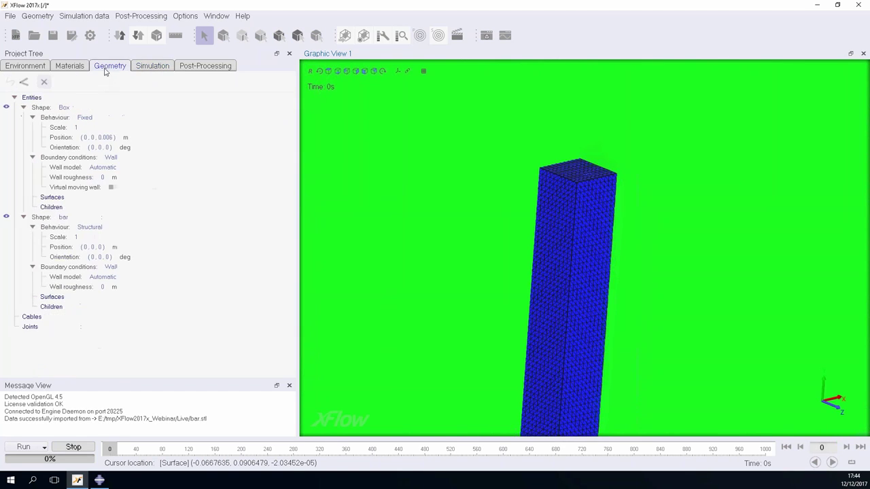
- Turn off back-face culling for the Box shape
{"action": "left_click_drag", "start_coordinate": [426, 207], "coordinate": [536, 299]}
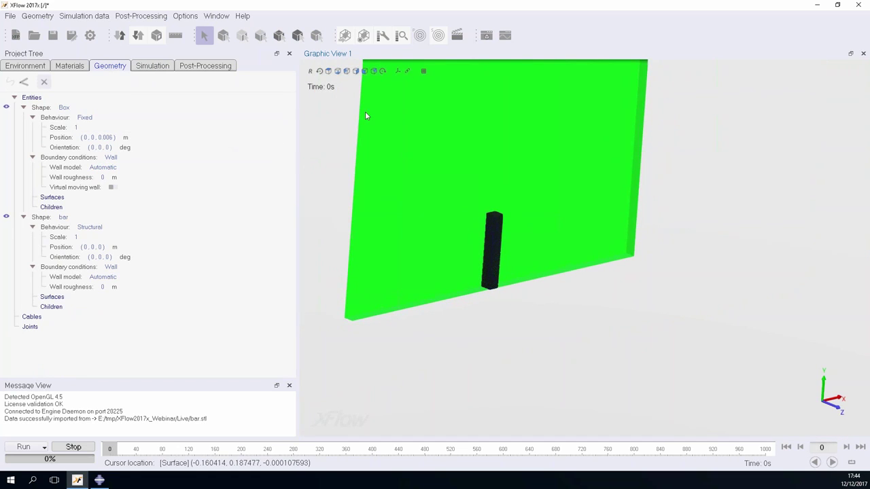
{"action": "right_click", "coordinate": [399, 129]}
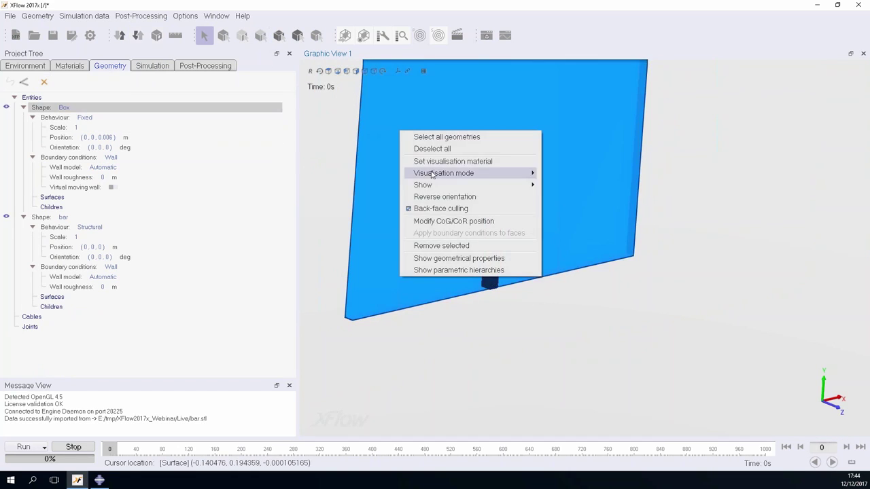
{"action": "left_click", "coordinate": [416, 214]}
{"action": "left_click", "coordinate": [395, 237]}
{"action": "left_click_drag", "start_coordinate": [454, 297], "coordinate": [515, 316]}
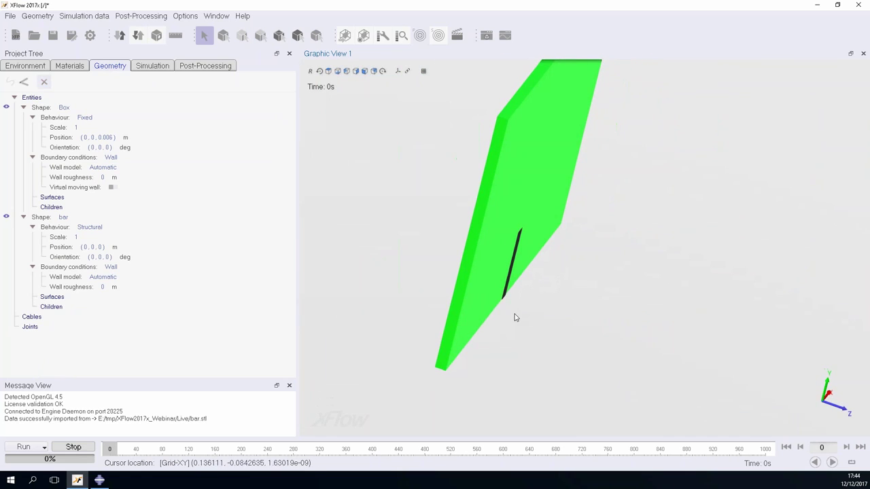
{"action": "left_click", "coordinate": [260, 35]}
{"action": "left_click", "coordinate": [529, 136]}
{"action": "left_click_drag", "start_coordinate": [511, 136], "coordinate": [511, 193]}
{"action": "left_click", "coordinate": [582, 182]}
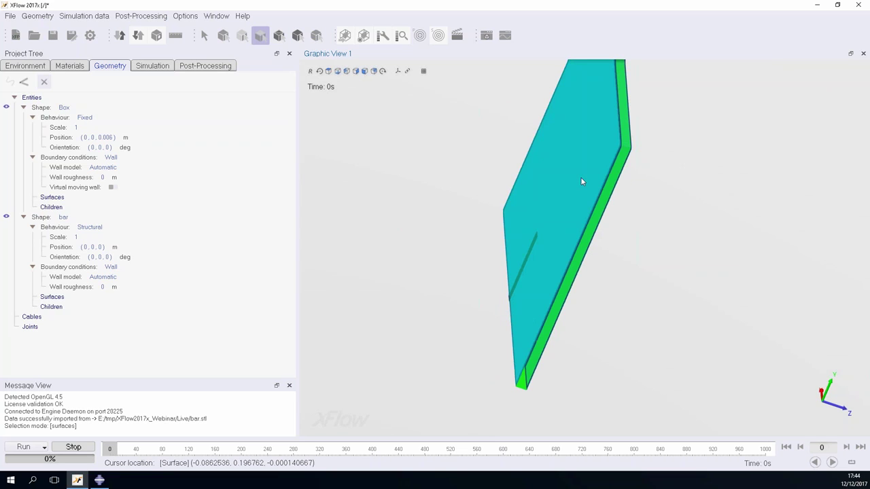
{"action": "right_click", "coordinate": [582, 182]}
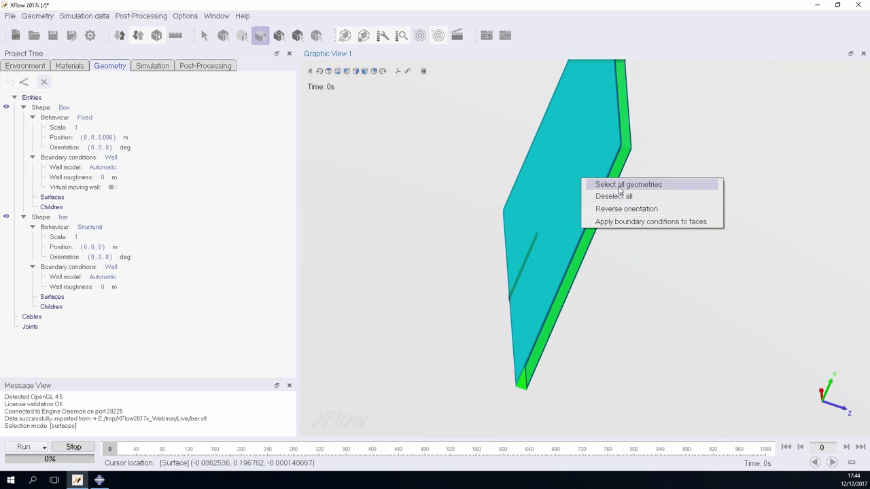
{"action": "left_click", "coordinate": [462, 182]}
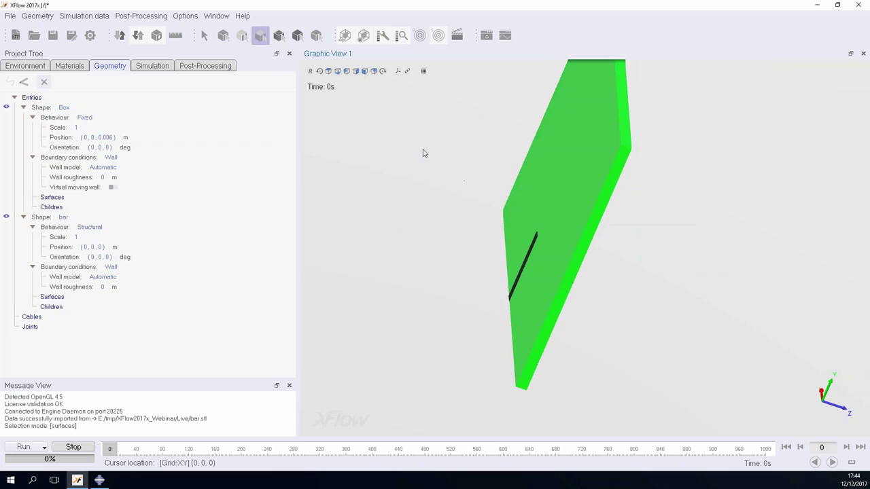
{"action": "left_click", "coordinate": [204, 35]}
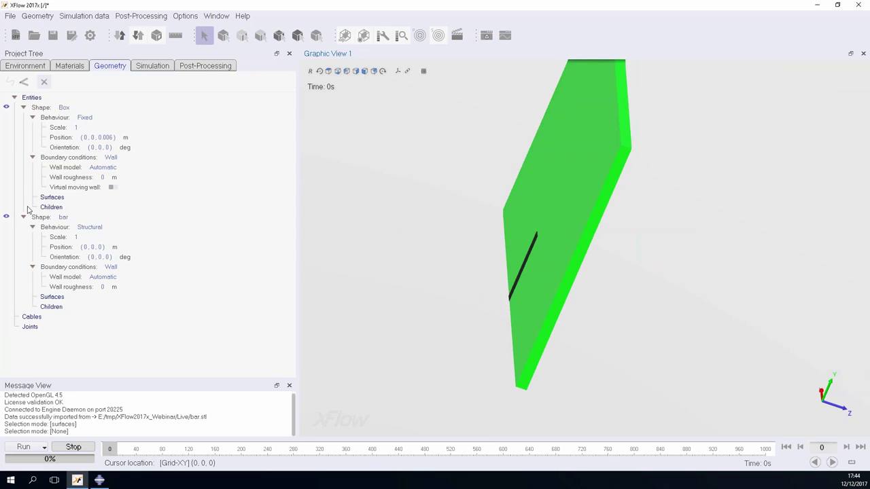
- Hide the bar and apply separate boundary conditions to the two large opposite faces of the Box
{"action": "left_click", "coordinate": [6, 216]}
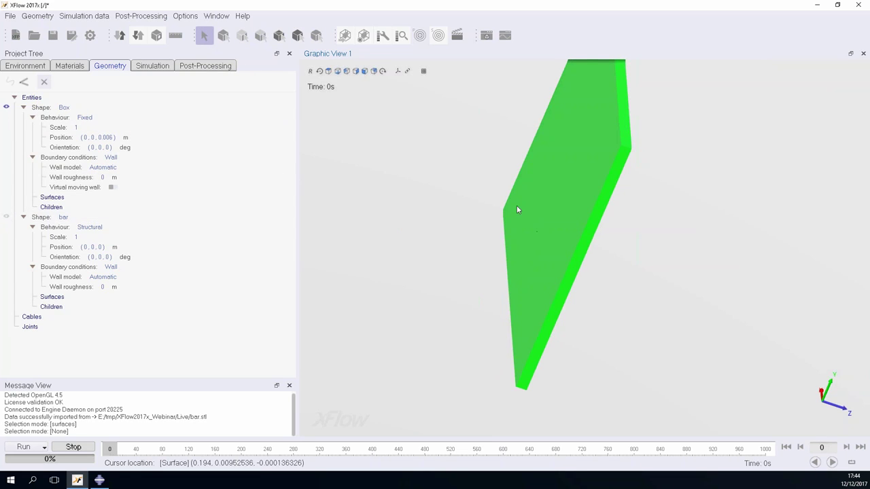
{"action": "left_click", "coordinate": [260, 35]}
{"action": "left_click", "coordinate": [570, 156]}
{"action": "left_click_drag", "start_coordinate": [669, 254], "coordinate": [621, 235]}
{"action": "right_click", "coordinate": [567, 157]}
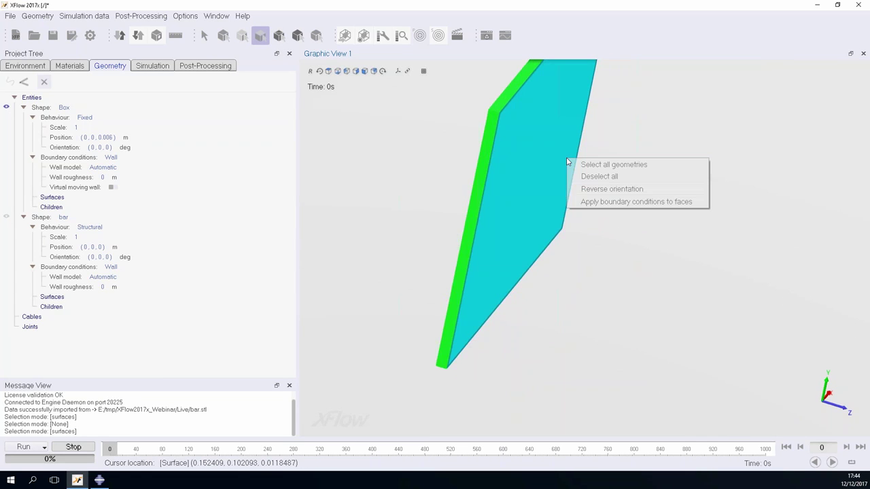
{"action": "left_click", "coordinate": [596, 202]}
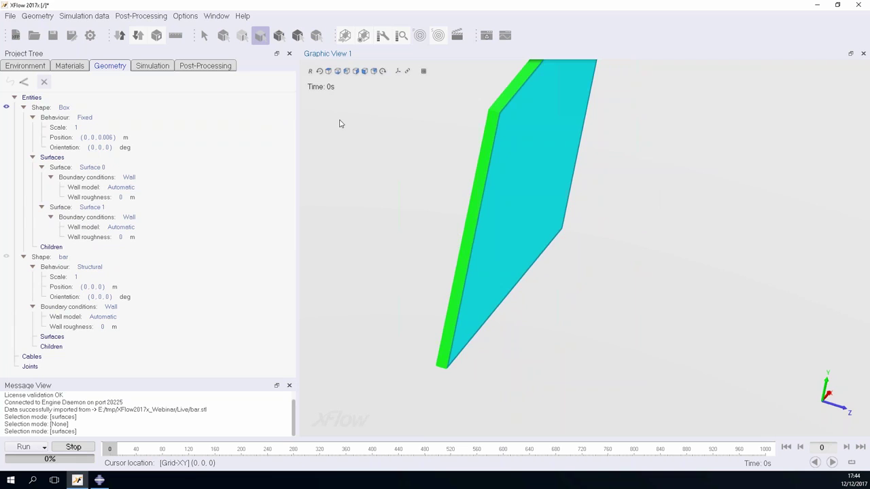
{"action": "left_click", "coordinate": [204, 35]}
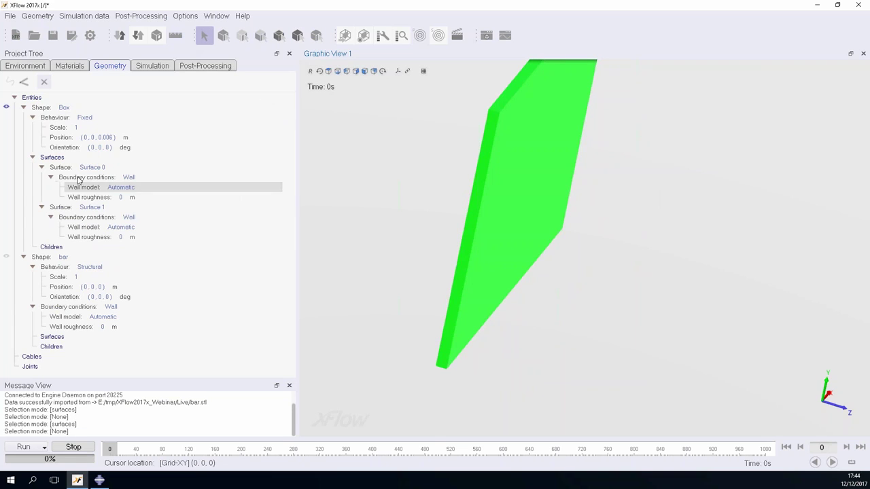
- Set the wall model of the Box's Surface 1 to Free-slip
{"action": "left_click", "coordinate": [95, 207]}
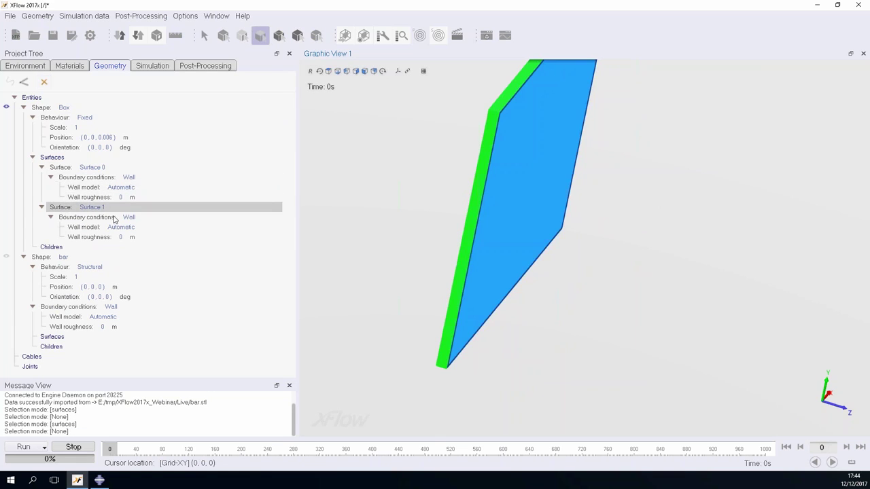
{"action": "left_click", "coordinate": [134, 229]}
{"action": "left_click", "coordinate": [134, 229]}
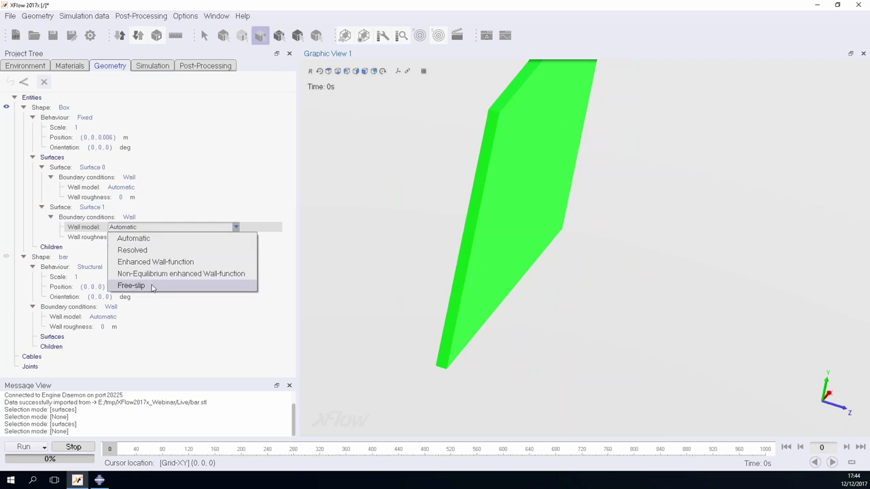
{"action": "left_click", "coordinate": [146, 285]}
- Show the bar again and turn back-face culling on again for the Box
{"action": "left_click", "coordinate": [6, 247]}
{"action": "right_click", "coordinate": [489, 171]}
{"action": "left_click", "coordinate": [266, 107]}
{"action": "left_click", "coordinate": [204, 35]}
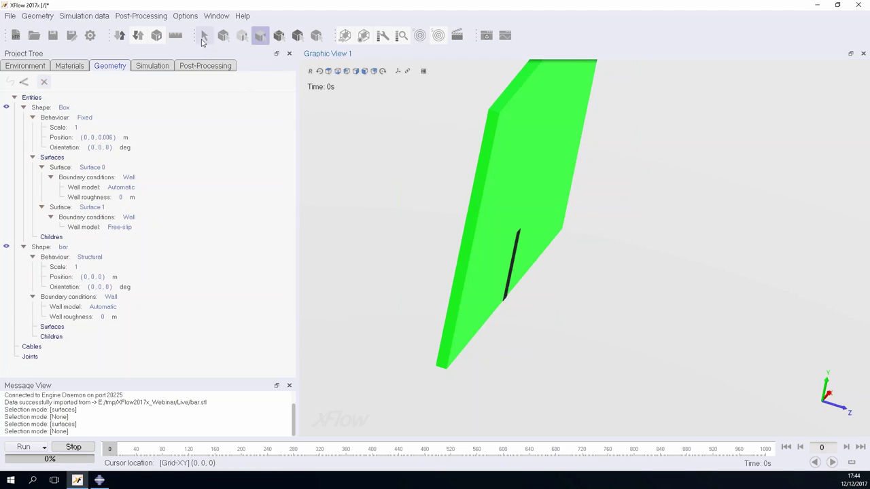
{"action": "right_click", "coordinate": [506, 119]}
{"action": "left_click", "coordinate": [529, 187]}
{"action": "left_click", "coordinate": [569, 265]}
{"action": "scroll", "coordinate": [544, 272], "scroll_direction": "up", "scroll_amount": 5}
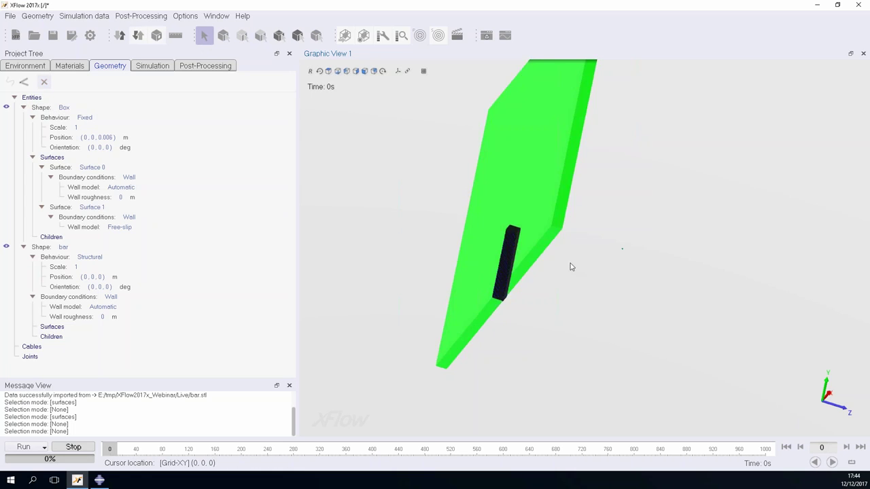
- Display the grid and view the box and bar straight on in the XY plane
{"action": "left_click_drag", "start_coordinate": [507, 273], "coordinate": [406, 82]}
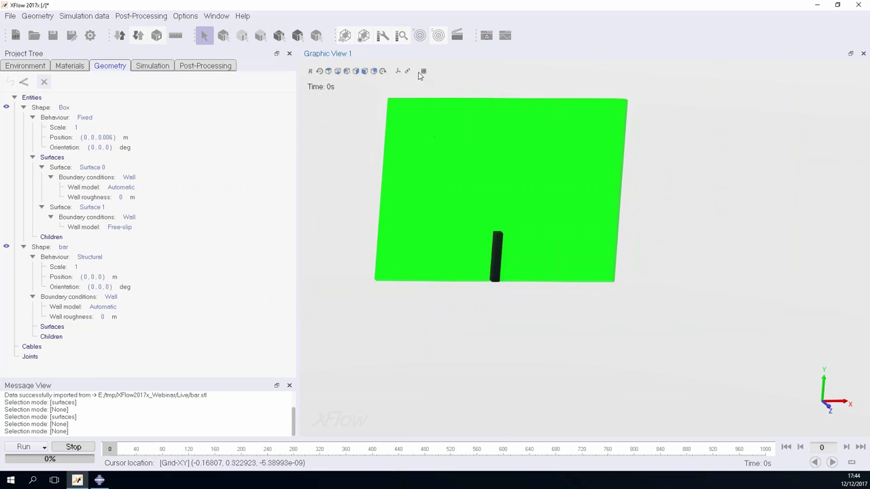
{"action": "left_click", "coordinate": [422, 73]}
{"action": "scroll", "coordinate": [455, 188], "scroll_direction": "up", "scroll_amount": 3}
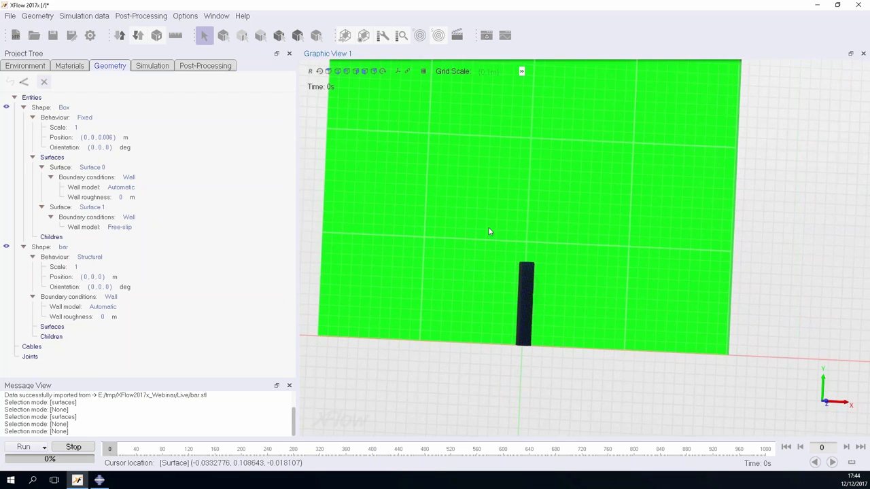
{"action": "left_click", "coordinate": [357, 71]}
{"action": "scroll", "coordinate": [585, 287], "scroll_direction": "down", "scroll_amount": 3}
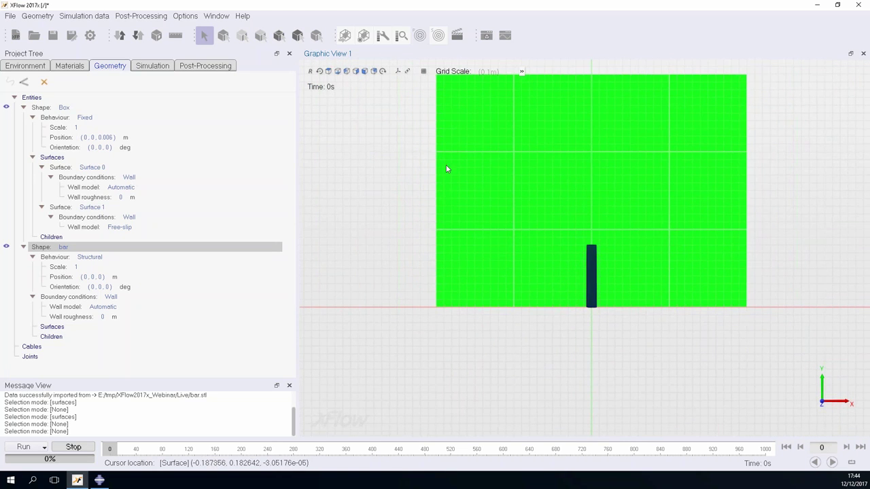
{"action": "left_click", "coordinate": [382, 253]}
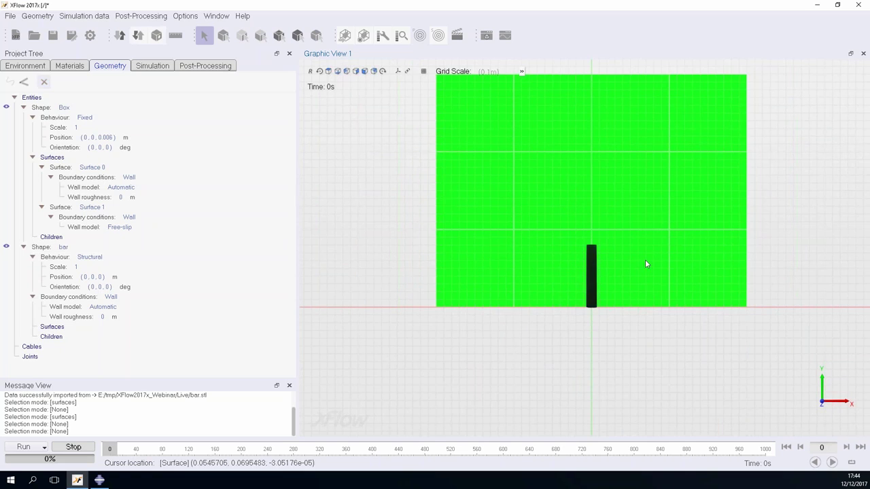
- Set the initial liquid function of the liquid regions to (y<0.15)(x<-0.01)
{"action": "left_click", "coordinate": [25, 66]}
{"action": "scroll", "coordinate": [102, 285], "scroll_direction": "down", "scroll_amount": 3}
{"action": "double_click", "coordinate": [107, 365]}
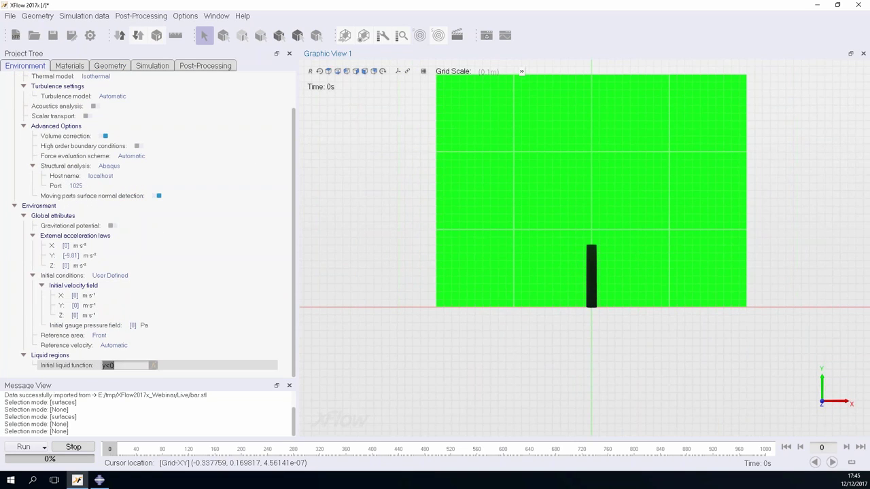
{"action": "left_click", "coordinate": [154, 366]}
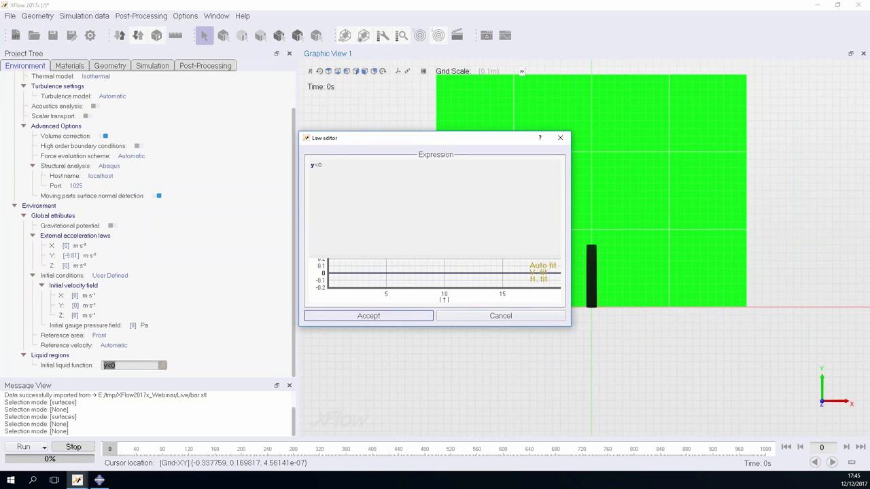
{"action": "triple_click", "coordinate": [311, 167]}
{"action": "type", "text": "(y<0.15)"}
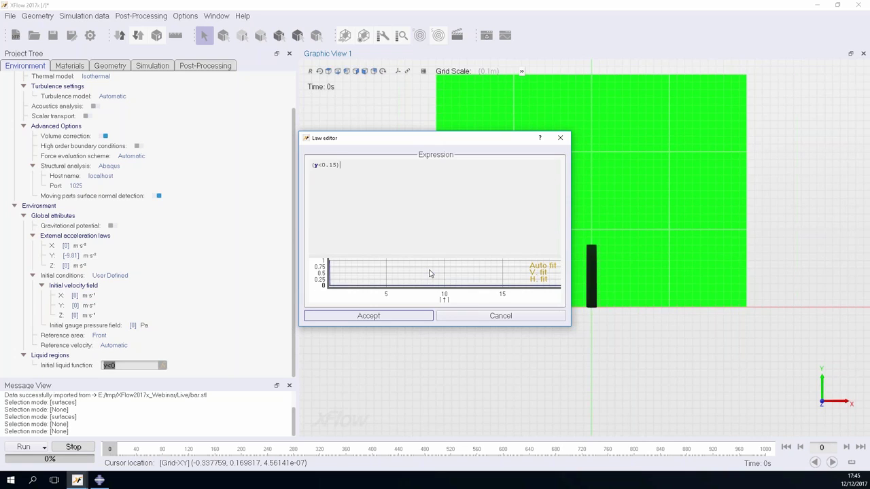
{"action": "type", "text": "(x<"}
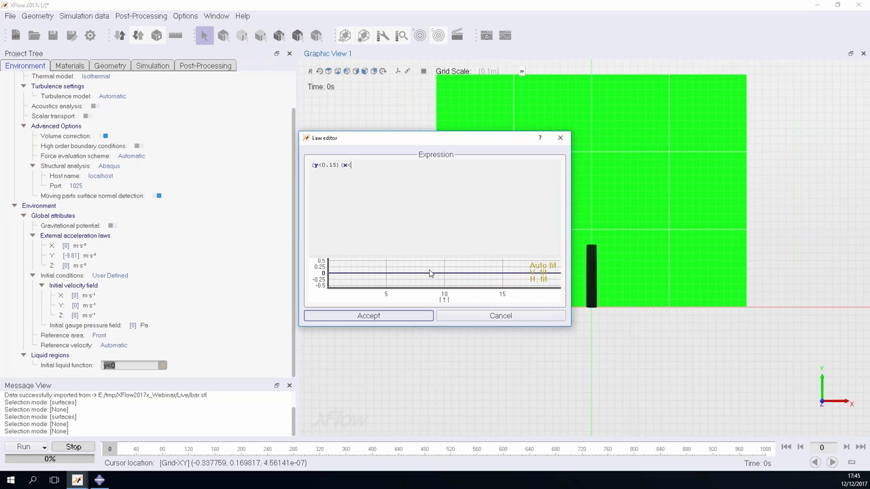
{"action": "type", "text": "-0.01)"}
{"action": "left_click", "coordinate": [405, 315]}
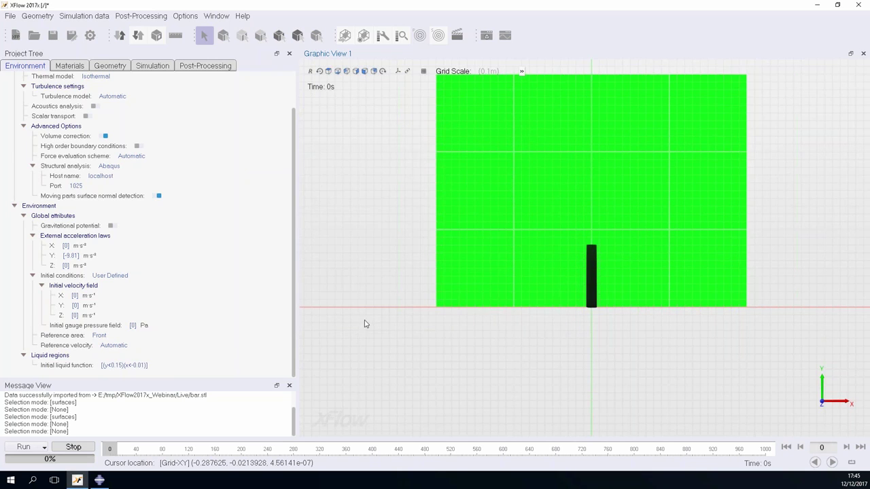
- Set the simulation time to 0.5 s
{"action": "left_click", "coordinate": [122, 68]}
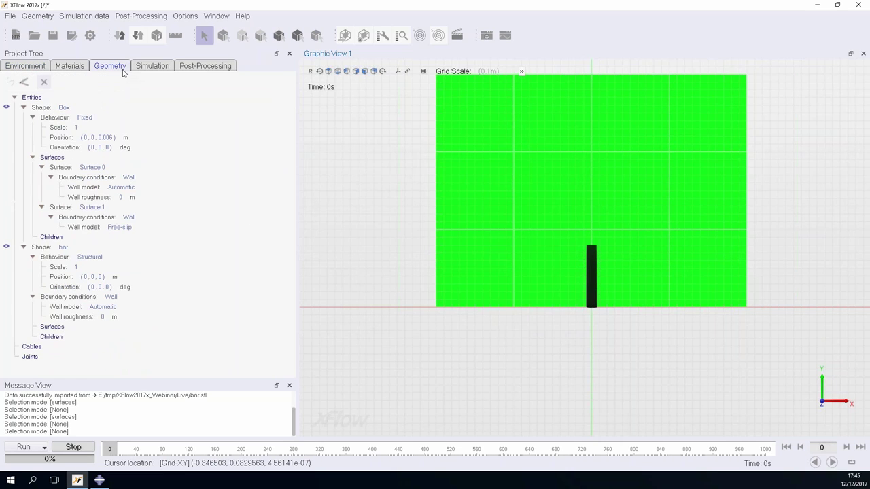
{"action": "left_click", "coordinate": [144, 68]}
{"action": "left_click", "coordinate": [105, 109]}
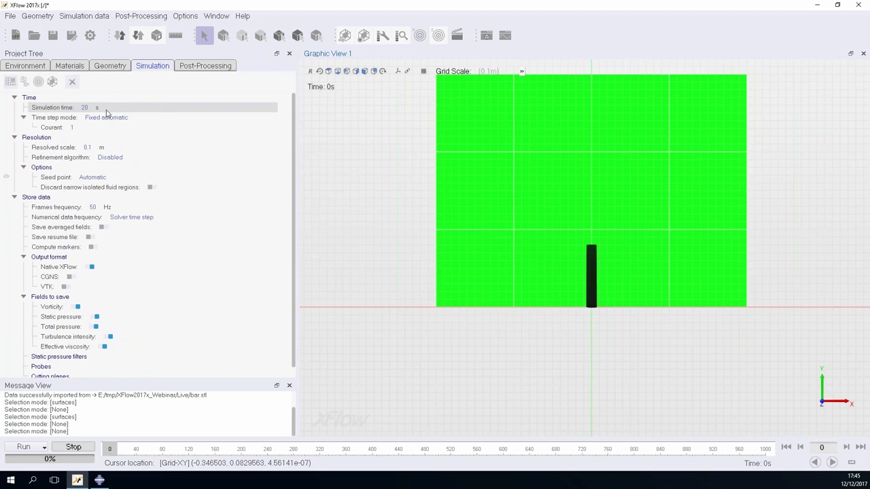
{"action": "type", "text": "0.5"}
{"action": "key", "text": "Return"}
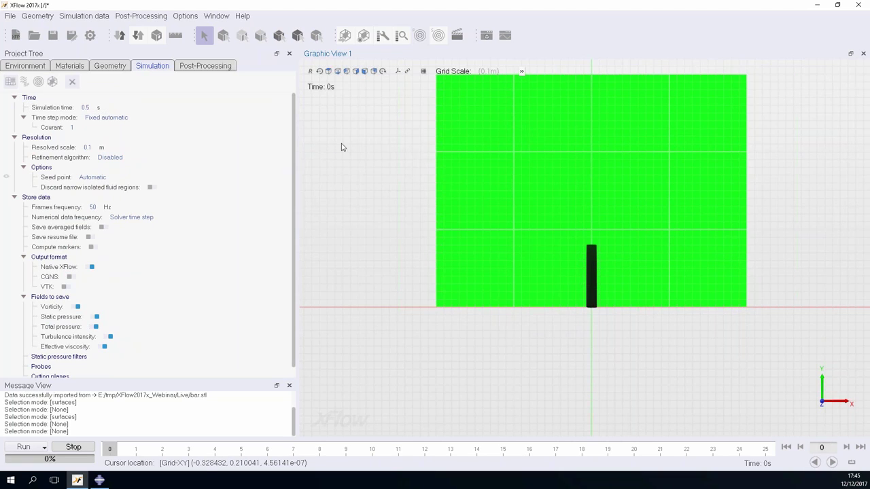
- Switch the time step mode to Fixed custom with a time step of 2e-5 s
{"action": "left_click", "coordinate": [127, 120]}
{"action": "left_click", "coordinate": [123, 140]}
{"action": "left_click", "coordinate": [114, 131]}
{"action": "type", "text": "2e-5"}
{"action": "key", "text": "Return"}
- Set the resolved scale to 0.0012 m
{"action": "left_click", "coordinate": [92, 147]}
{"action": "type", "text": "0.0012"}
{"action": "key", "text": "Return"}
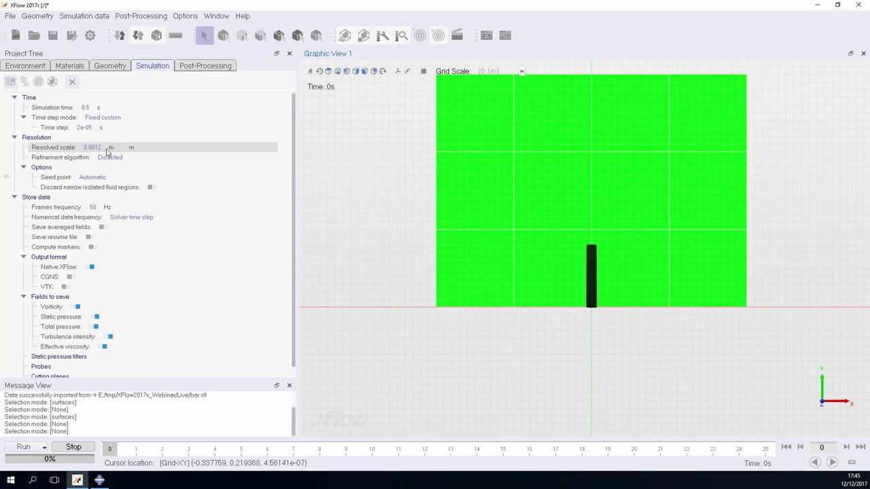
{"action": "scroll", "coordinate": [466, 342], "scroll_direction": "down", "scroll_amount": 1}
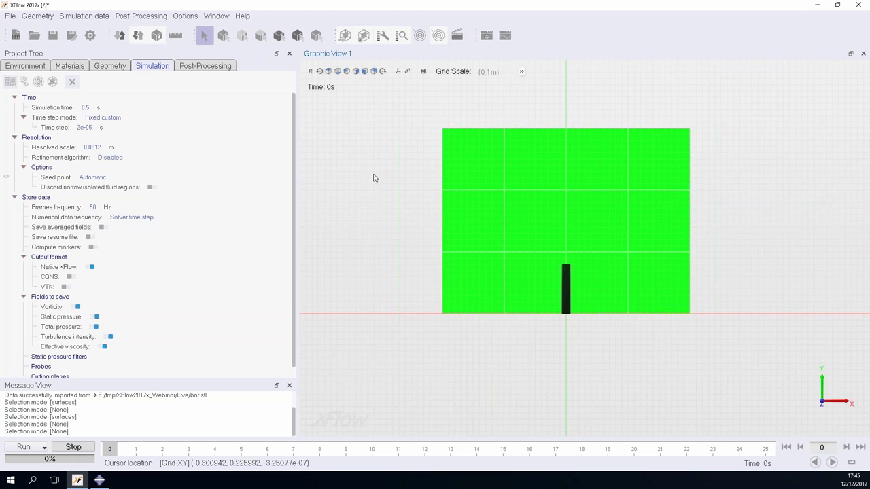
- Set the frames frequency of the stored data to 200 Hz
{"action": "left_click", "coordinate": [155, 210]}
{"action": "key", "text": "Return"}
{"action": "scroll", "coordinate": [471, 193], "scroll_direction": "down", "scroll_amount": 3}
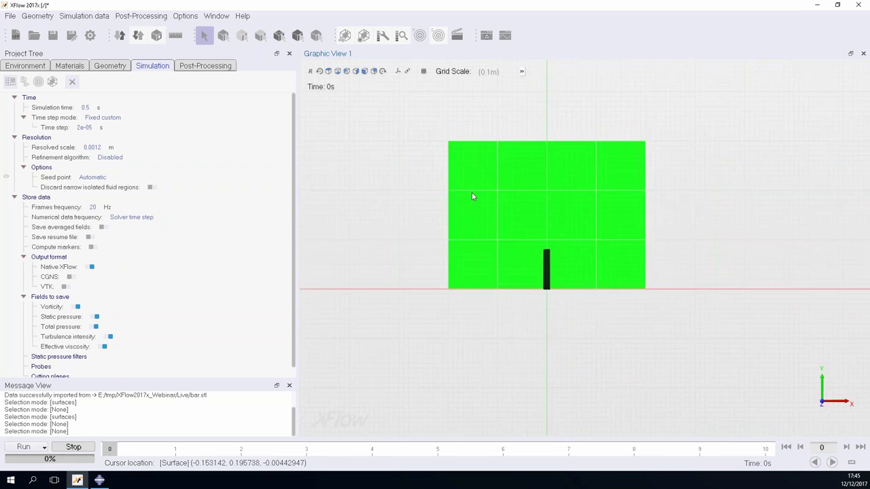
{"action": "double_click", "coordinate": [136, 208]}
{"action": "type", "text": "200"}
{"action": "key", "text": "Return"}
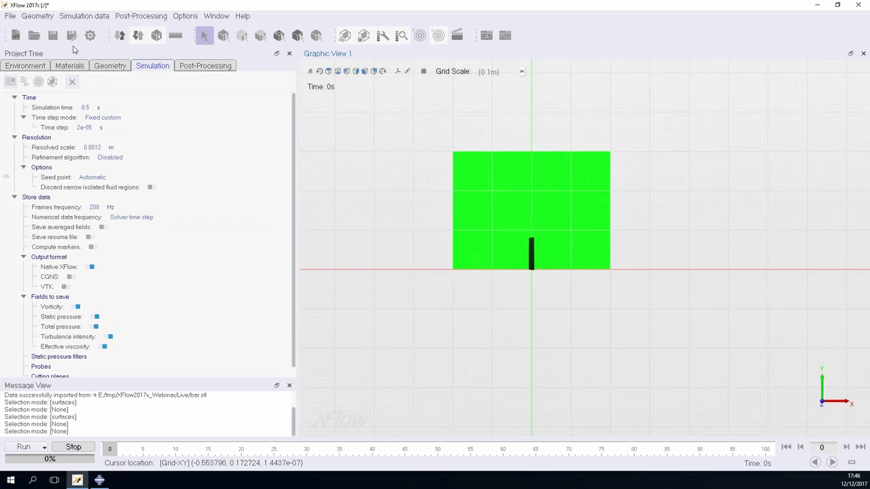
- Save the project as Abaqus_Demo in the E:/tmp/XFlow2017x_Webinar/Live folder
{"action": "left_click", "coordinate": [70, 37]}
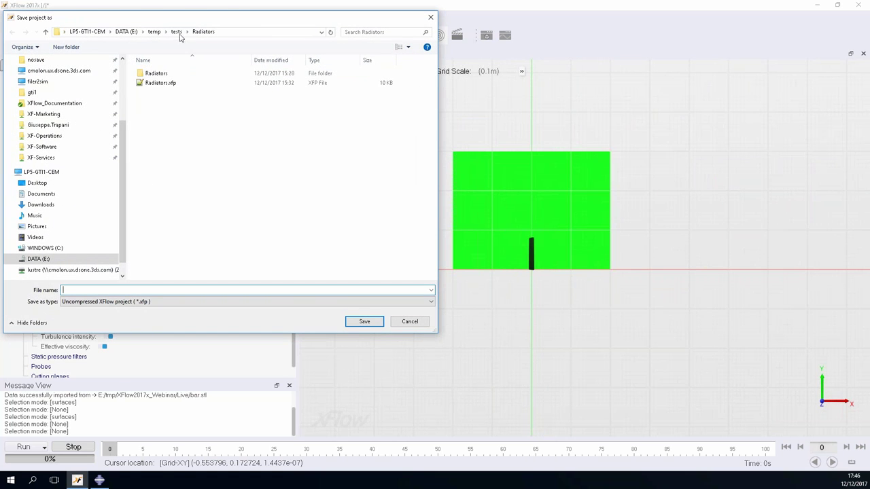
{"action": "left_click", "coordinate": [127, 31]}
{"action": "left_click", "coordinate": [157, 102]}
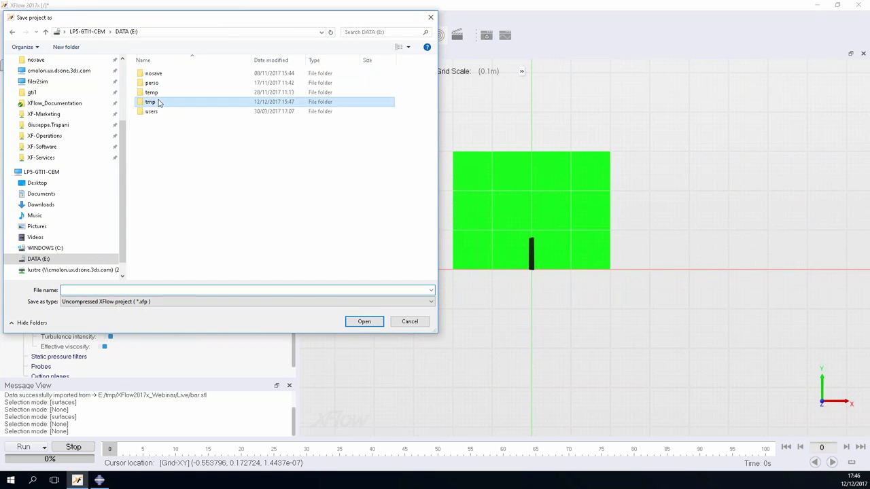
{"action": "double_click", "coordinate": [158, 103]}
{"action": "left_click", "coordinate": [170, 140]}
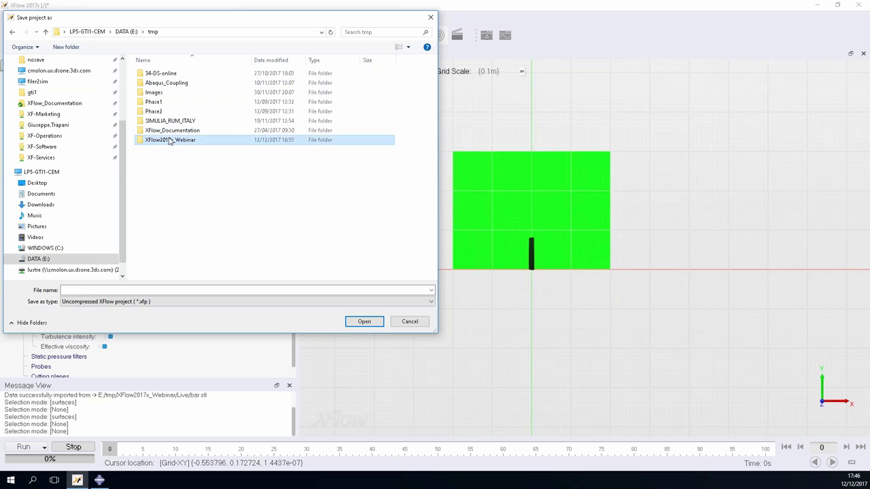
{"action": "double_click", "coordinate": [170, 140]}
{"action": "double_click", "coordinate": [207, 79]}
{"action": "left_click", "coordinate": [152, 291]}
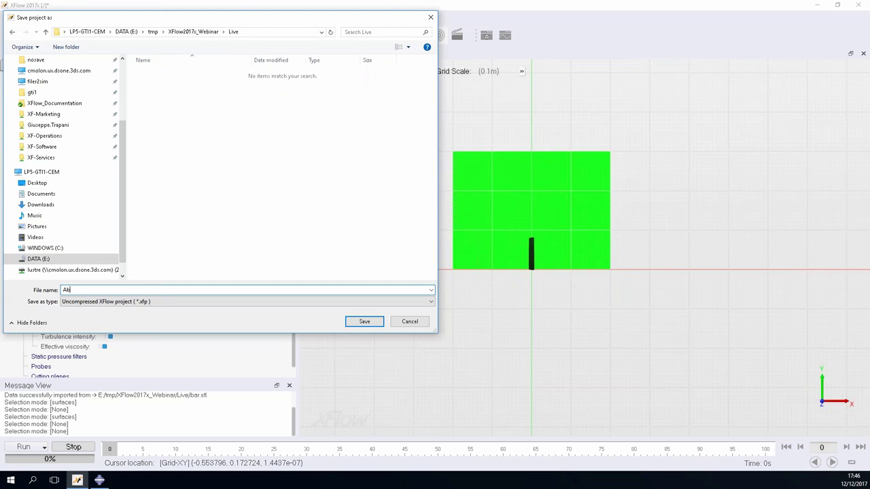
{"action": "type", "text": "em"}
{"action": "key", "text": "Return"}
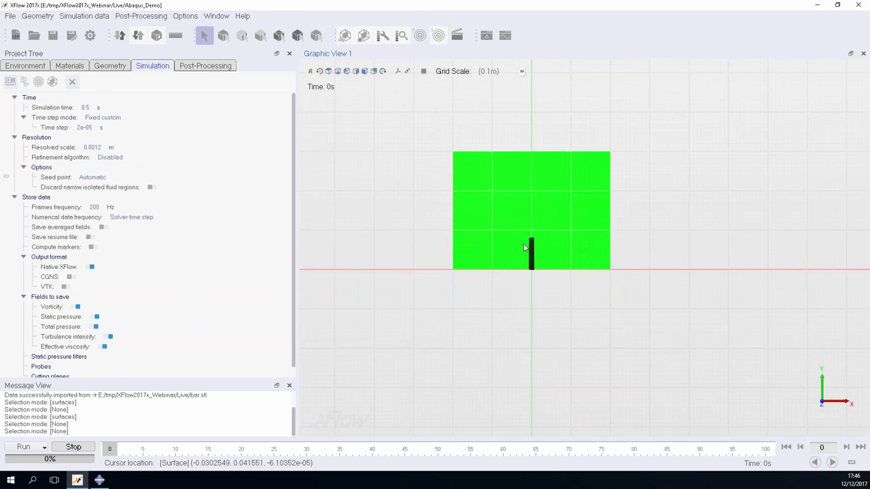
- Switch to the TurboVNC remote session and look through its XFlow, Abaqus Explicit and CSE terminals
{"action": "scroll", "coordinate": [523, 238], "scroll_direction": "up", "scroll_amount": 3}
{"action": "scroll", "coordinate": [524, 238], "scroll_direction": "up", "scroll_amount": 5}
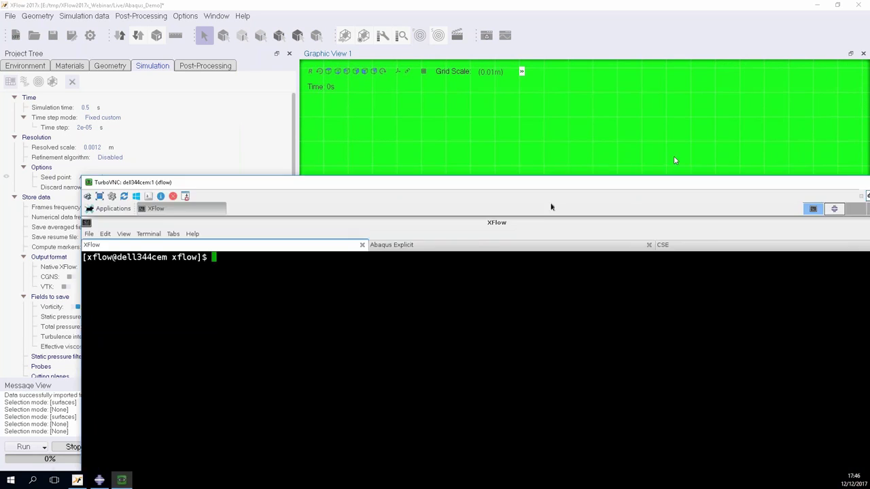
{"action": "left_click_drag", "start_coordinate": [675, 178], "coordinate": [611, 20]}
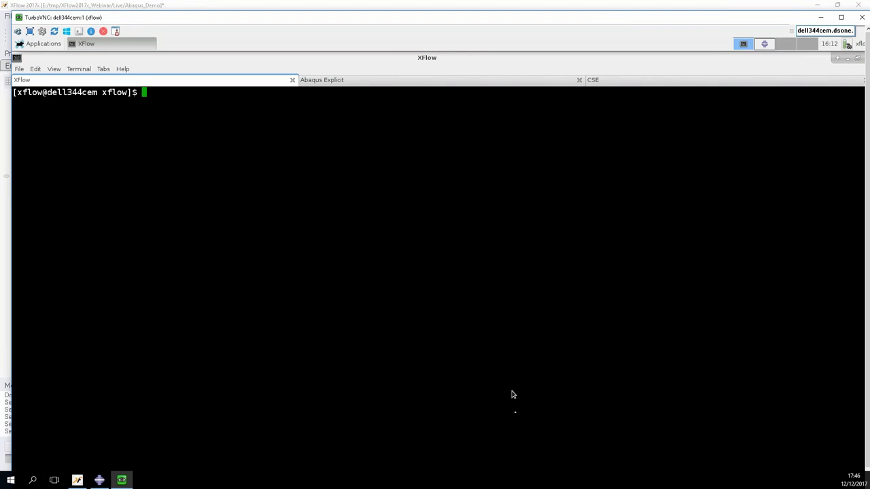
{"action": "left_click_drag", "start_coordinate": [720, 19], "coordinate": [655, 488]}
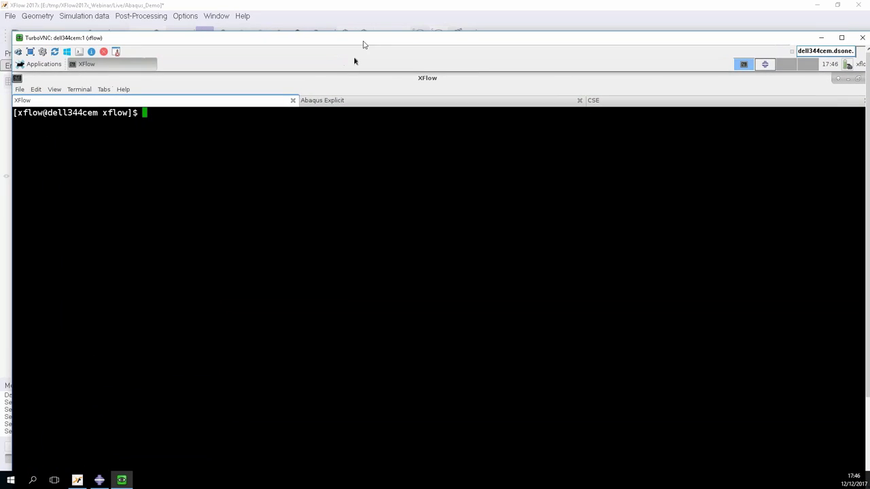
{"action": "left_click", "coordinate": [318, 104]}
{"action": "left_click", "coordinate": [632, 103]}
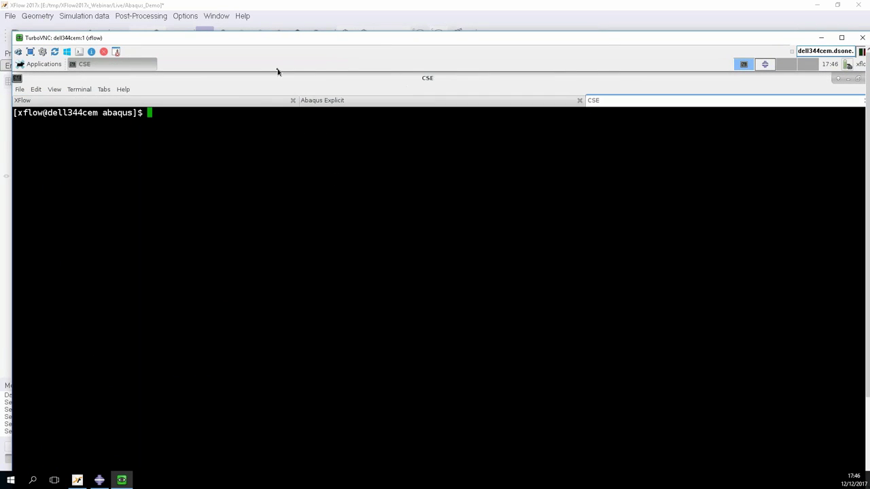
{"action": "left_click", "coordinate": [242, 102]}
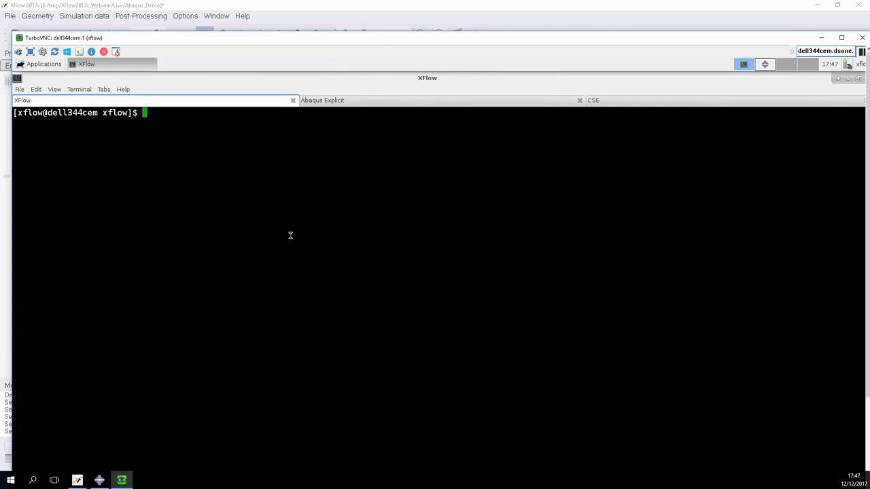
- Generate the fluid domain in the XFlow terminal with /lustre/XFlow-builds/xflow-build-v102.00/generateDomain3d Abaqus_Demo.xfp -maxcpu=2
{"action": "key", "text": "ctrl+r"}
{"action": "type", "text": "gene"}
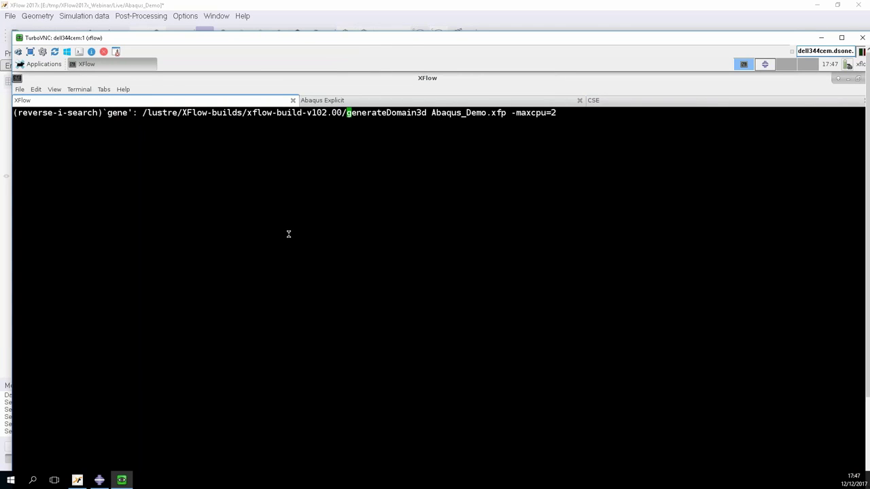
{"action": "key", "text": "Right"}
{"action": "key", "text": "Right"}
{"action": "key", "text": "Right"}
{"action": "key", "text": "Return"}
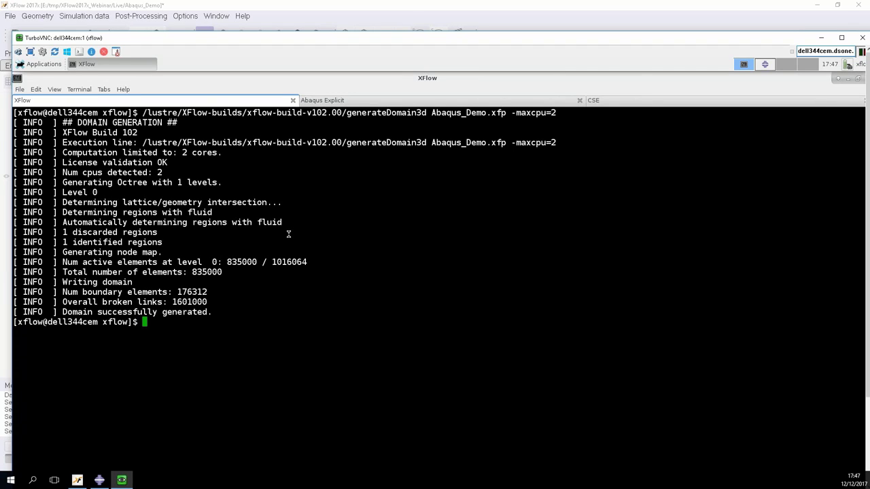
- Start the free surface solver in the XFlow terminal with /lustre/XFlow-builds/xflow-build-v102.00/engine-3d-fs Abaqus_Demo.xfp -maxcpu=2
{"action": "key", "text": "ctrl+r"}
{"action": "type", "text": "eng"}
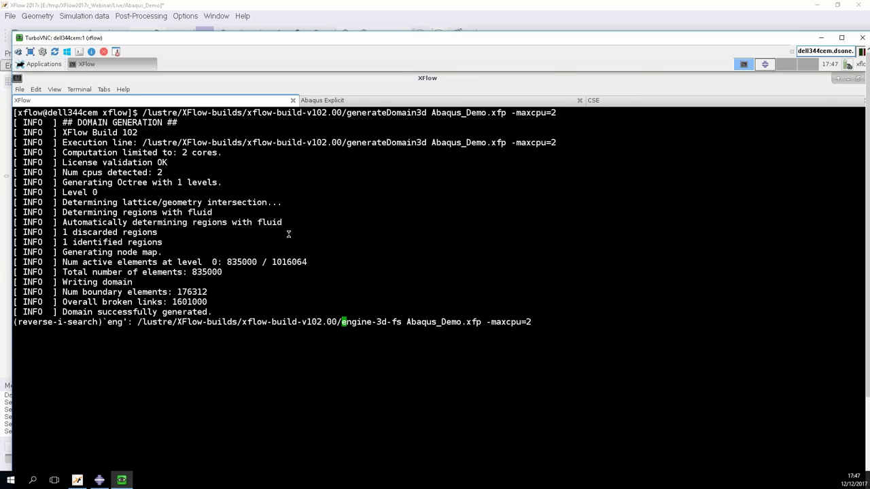
{"action": "key", "text": "Right"}
{"action": "key", "text": "Return"}
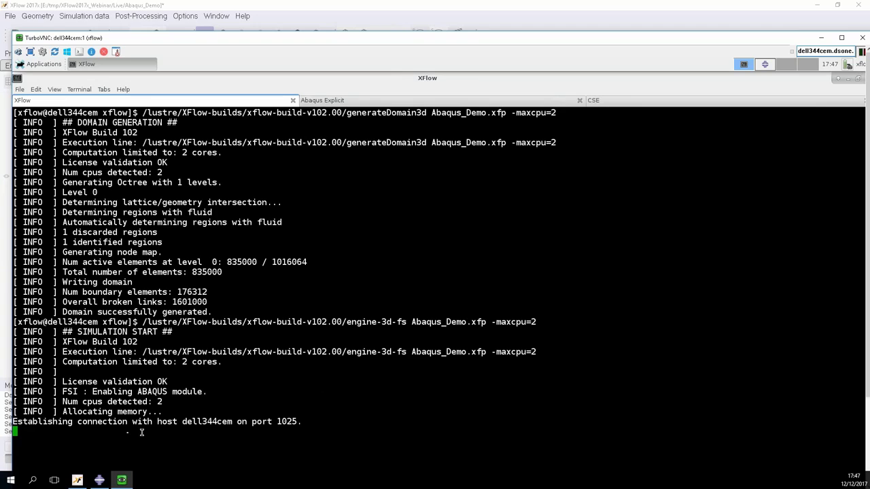
- Compare the host and port in the solver output with the Abaqus structural analysis settings in XFlow
{"action": "left_click_drag", "start_coordinate": [14, 423], "coordinate": [232, 423]}
{"action": "left_click_drag", "start_coordinate": [302, 422], "coordinate": [167, 422]}
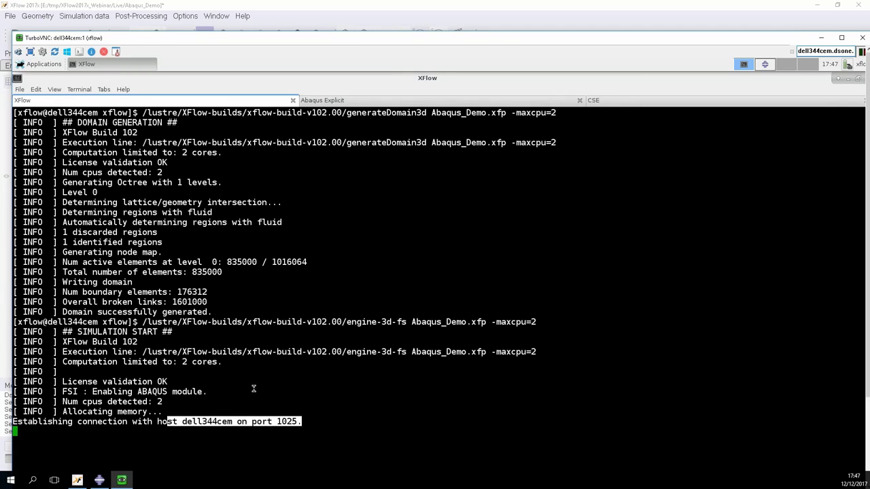
{"action": "double_click", "coordinate": [216, 422]}
{"action": "double_click", "coordinate": [298, 422]}
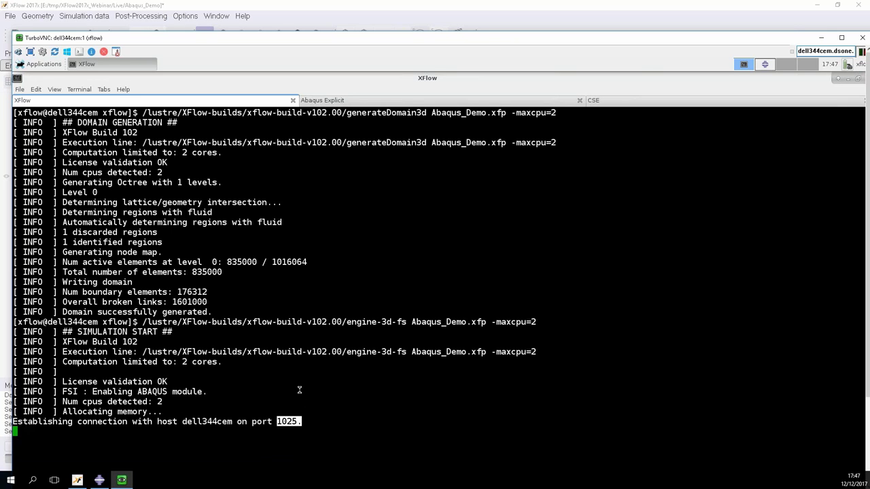
{"action": "left_click", "coordinate": [379, 14]}
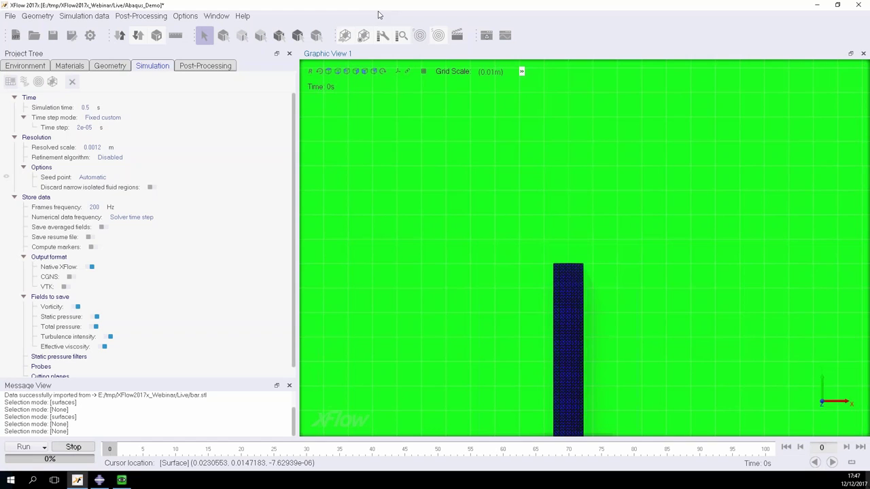
{"action": "left_click", "coordinate": [25, 65]}
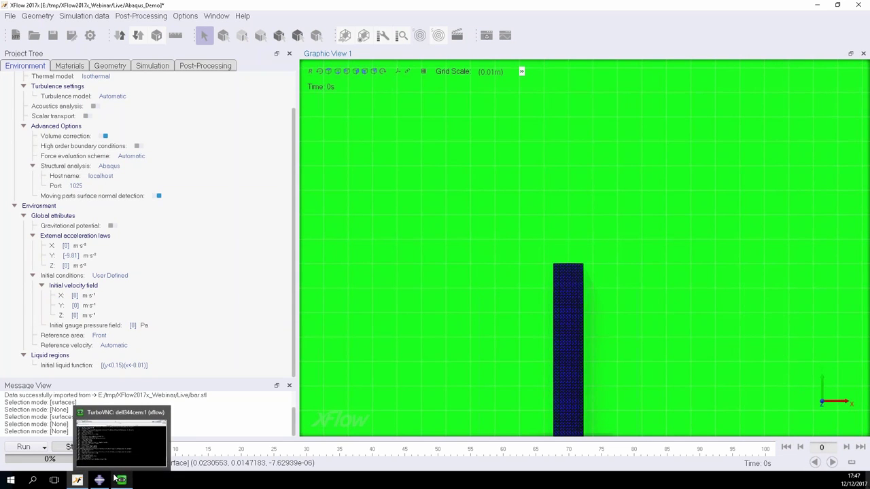
- Back in TurboVNC, run abaqus -job FSI_II_std -input XFlow-coupling.inp -double -csedirector localhost:1025 -int in the Abaqus Explicit terminal
{"action": "left_click", "coordinate": [124, 442]}
{"action": "left_click", "coordinate": [337, 102]}
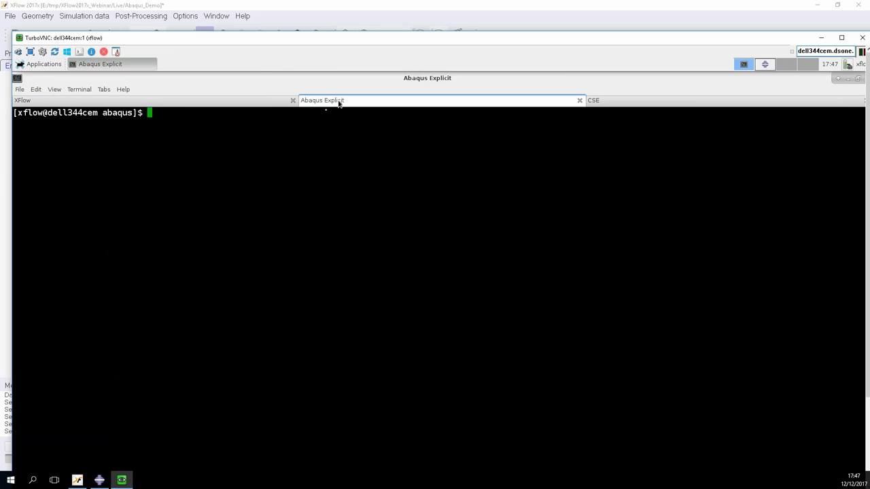
{"action": "key", "text": "ctrl+r"}
{"action": "type", "text": "aba"}
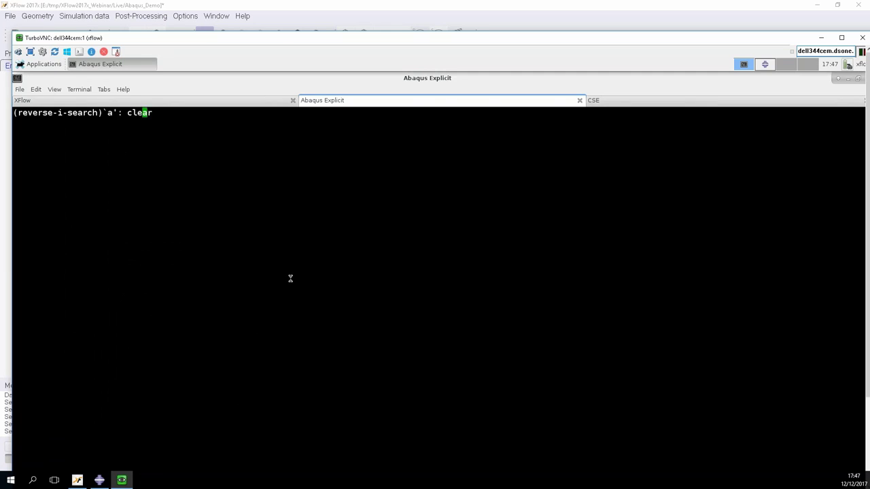
{"action": "key", "text": "Right"}
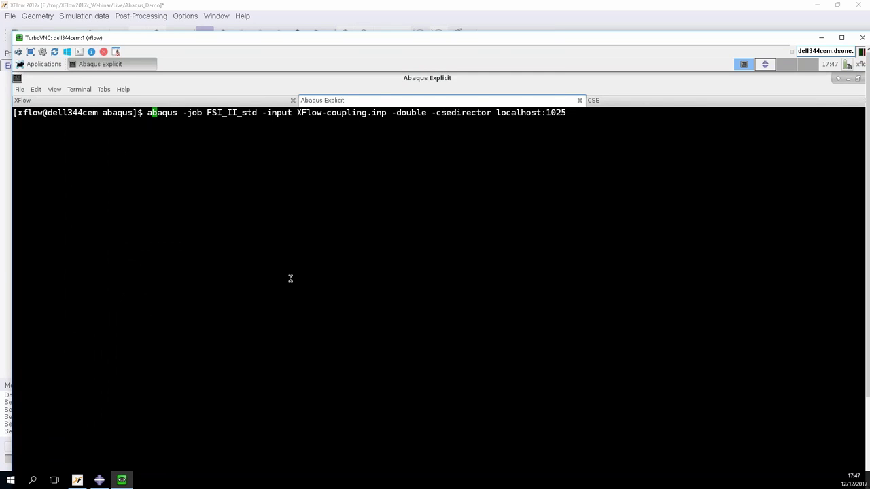
{"action": "key", "text": "Right"}
{"action": "key", "text": "Right"}
{"action": "key", "text": "Right"}
{"action": "key", "text": "Right"}
{"action": "key", "text": "Right"}
{"action": "key", "text": "Right"}
{"action": "key", "text": "Right"}
{"action": "key", "text": "Right"}
{"action": "key", "text": "Right"}
{"action": "key", "text": "Right"}
{"action": "key", "text": "Right"}
{"action": "key", "text": "Right"}
{"action": "key", "text": "Right"}
{"action": "key", "text": "Right"}
{"action": "key", "text": "Right"}
{"action": "key", "text": "Right"}
{"action": "key", "text": "Right"}
{"action": "key", "text": "Right"}
{"action": "key", "text": "Right"}
{"action": "key", "text": "Right"}
{"action": "key", "text": "End"}
{"action": "type", "text": "-int"}
{"action": "double_click", "coordinate": [533, 112]}
{"action": "left_click", "coordinate": [552, 113]}
{"action": "key", "text": "Return"}
{"action": "left_click", "coordinate": [272, 102]}
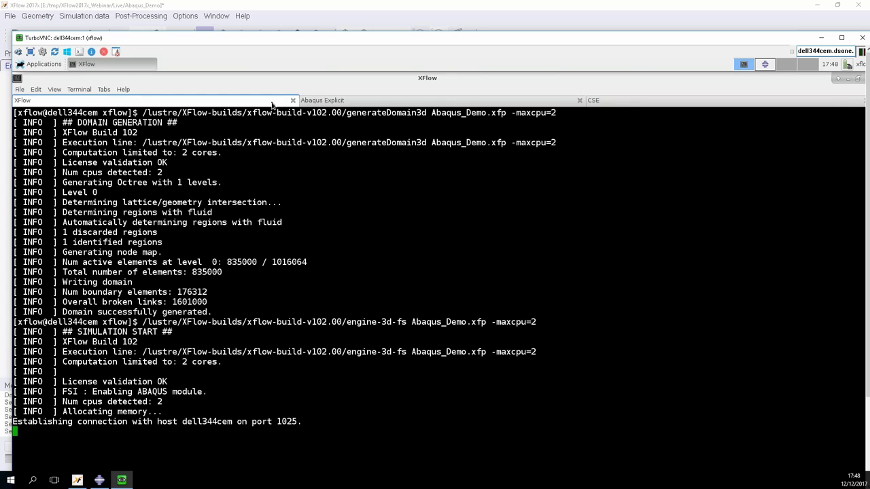
{"action": "left_click", "coordinate": [372, 101]}
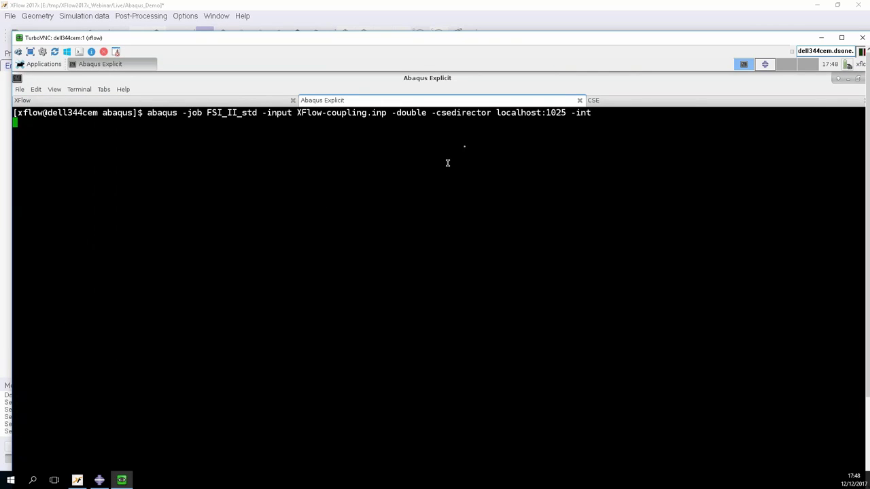
- Start the co-simulation engine in the CSE terminal with abaqus cse -configure FSI_II_std_css -listenerport 1025
{"action": "left_click", "coordinate": [611, 103]}
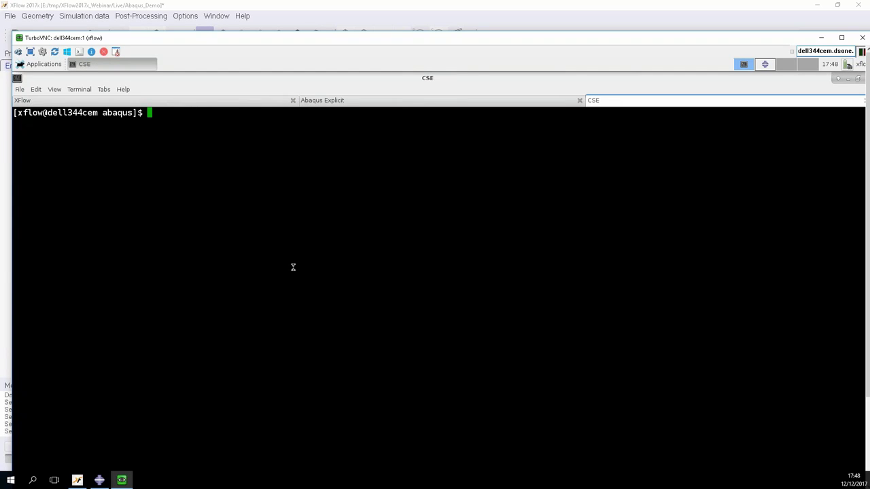
{"action": "key", "text": "ctrl+r"}
{"action": "type", "text": "aba"}
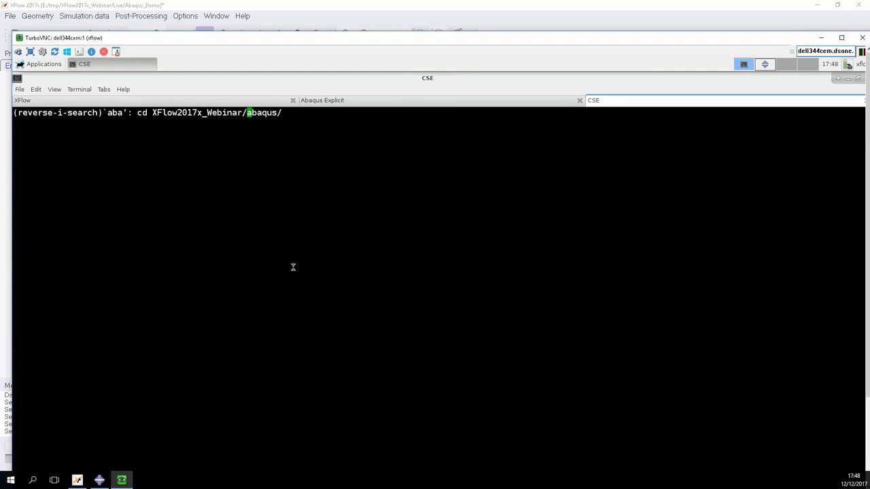
{"action": "key", "text": "ctrl+r"}
{"action": "key", "text": "Right"}
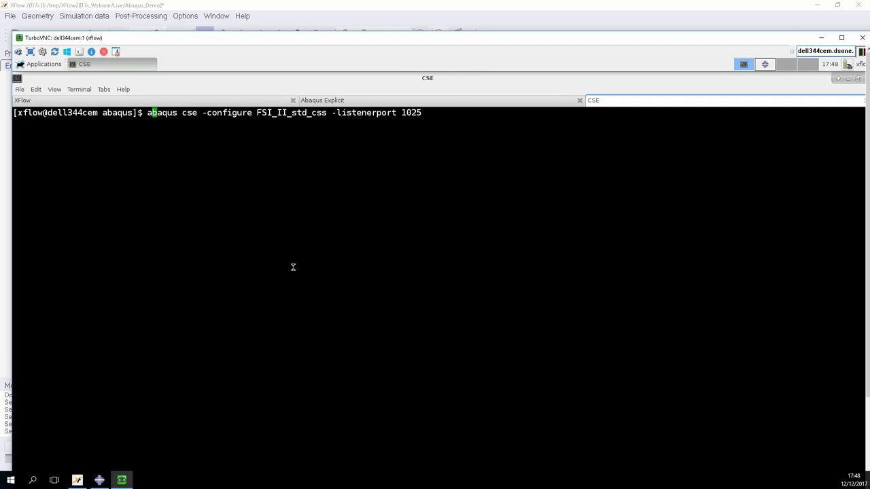
{"action": "key", "text": "Right"}
{"action": "key", "text": "Right"}
{"action": "key", "text": "Right"}
{"action": "key", "text": "Right"}
{"action": "key", "text": "Right"}
{"action": "key", "text": "Right"}
{"action": "key", "text": "Right"}
{"action": "key", "text": "Right"}
{"action": "key", "text": "Right"}
{"action": "key", "text": "Right"}
{"action": "key", "text": "Right"}
{"action": "key", "text": "Right"}
{"action": "key", "text": "Right"}
{"action": "key", "text": "Right"}
{"action": "key", "text": "Right"}
{"action": "key", "text": "Right"}
{"action": "key", "text": "Right"}
{"action": "key", "text": "Right"}
{"action": "key", "text": "Right"}
{"action": "key", "text": "Right"}
{"action": "key", "text": "Right"}
{"action": "key", "text": "Right"}
{"action": "key", "text": "Right"}
{"action": "key", "text": "Right"}
{"action": "key", "text": "Right"}
{"action": "key", "text": "Right"}
{"action": "key", "text": "Right"}
{"action": "key", "text": "Right"}
{"action": "key", "text": "Right"}
{"action": "key", "text": "Right"}
{"action": "key", "text": "Right"}
{"action": "key", "text": "Right"}
{"action": "key", "text": "Right"}
{"action": "key", "text": "Right"}
{"action": "key", "text": "Right"}
{"action": "key", "text": "Left"}
{"action": "key", "text": "Return"}
- Check the Abaqus Explicit, CSE and XFlow terminal outputs for the solver connections and the co-simulation synchronization times
{"action": "left_click", "coordinate": [327, 101]}
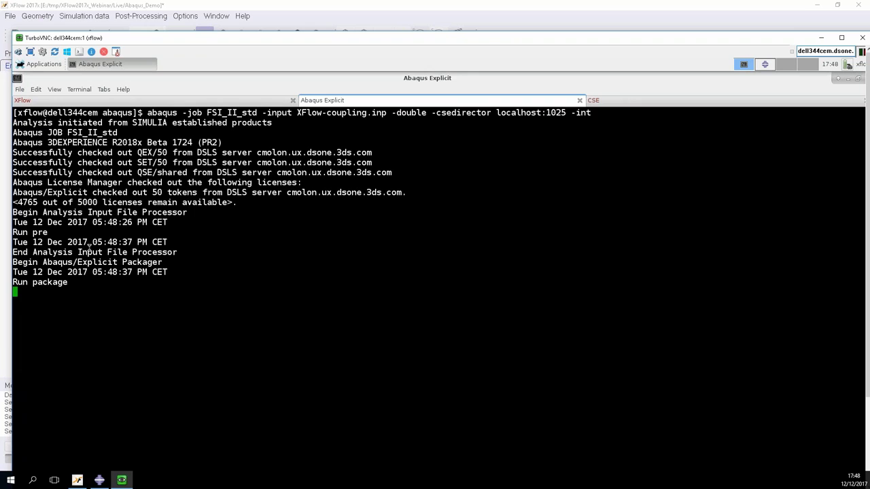
{"action": "left_click", "coordinate": [211, 102]}
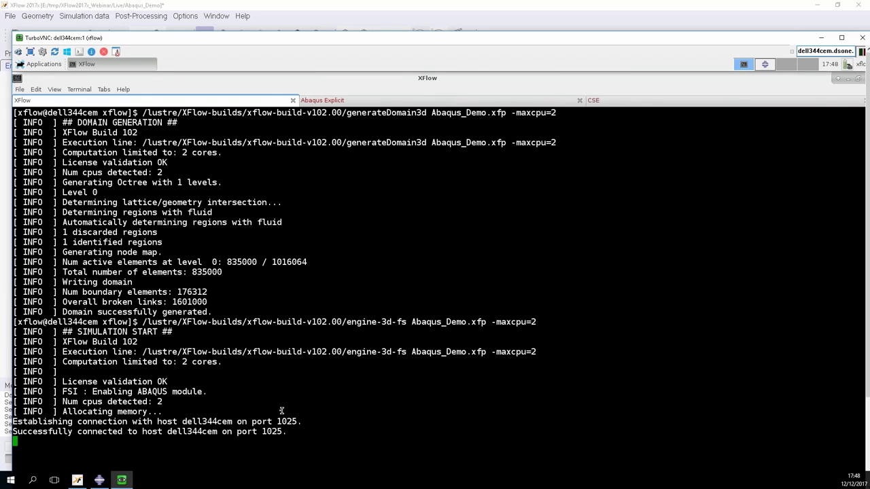
{"action": "left_click", "coordinate": [344, 100]}
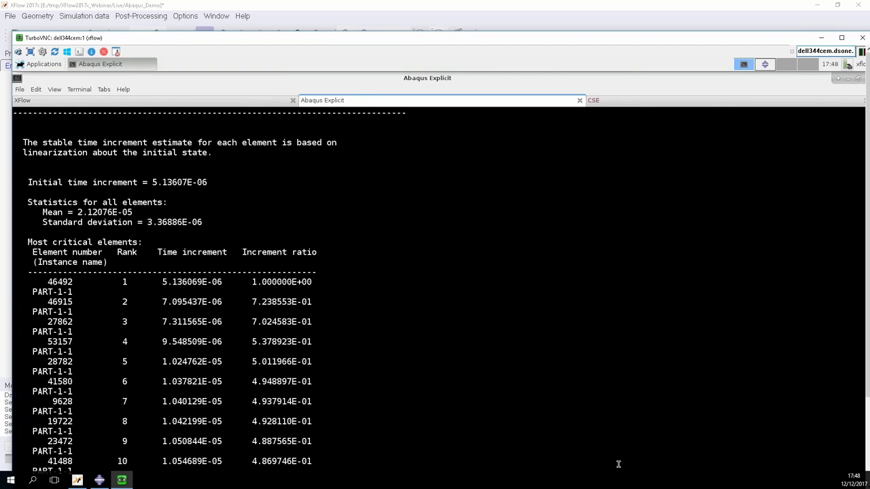
{"action": "left_click_drag", "start_coordinate": [677, 43], "coordinate": [678, 29]}
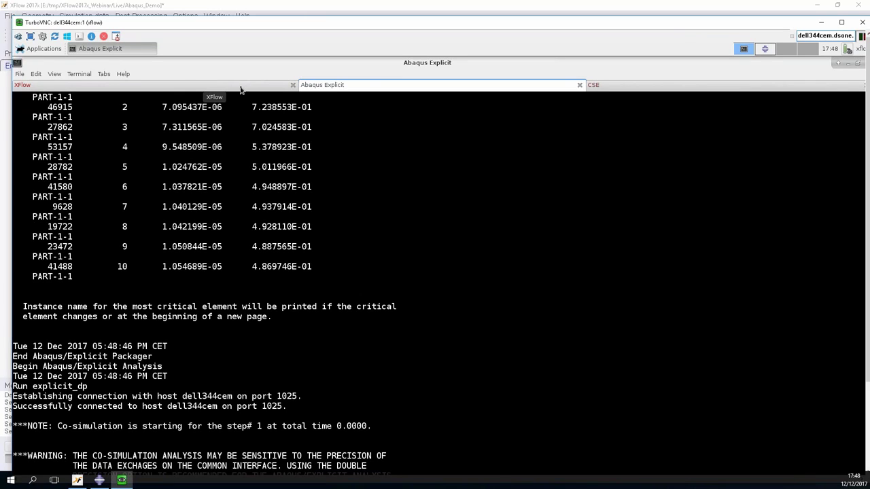
{"action": "left_click", "coordinate": [632, 87]}
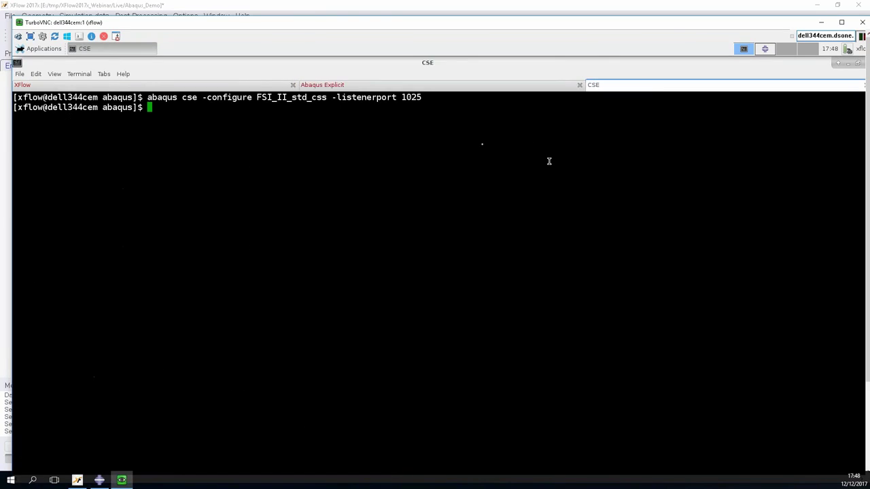
{"action": "left_click", "coordinate": [268, 87]}
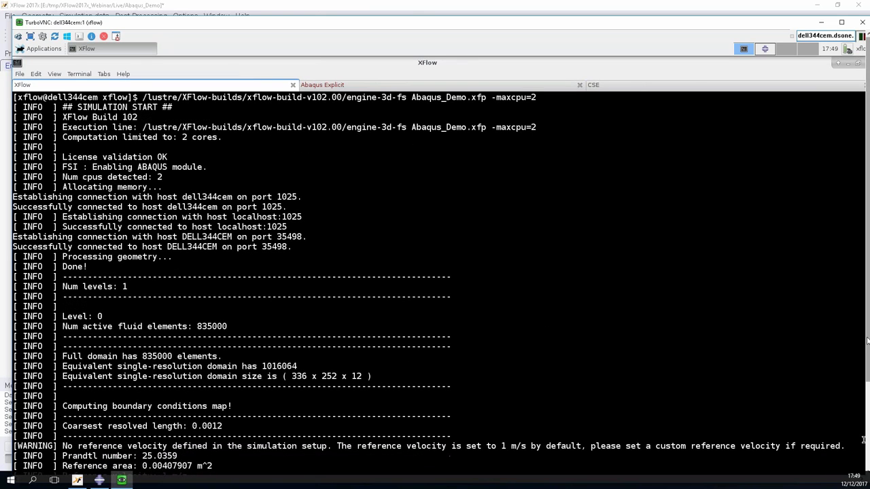
{"action": "key", "text": "F11"}
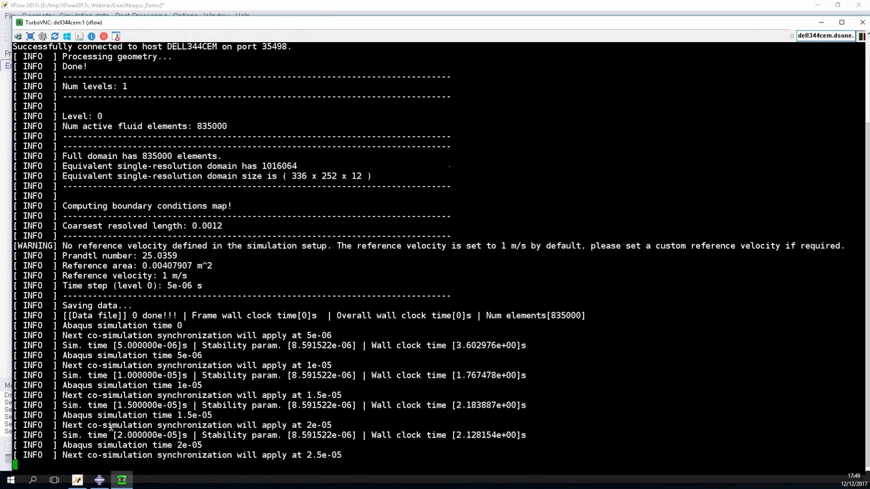
{"action": "double_click", "coordinate": [196, 394]}
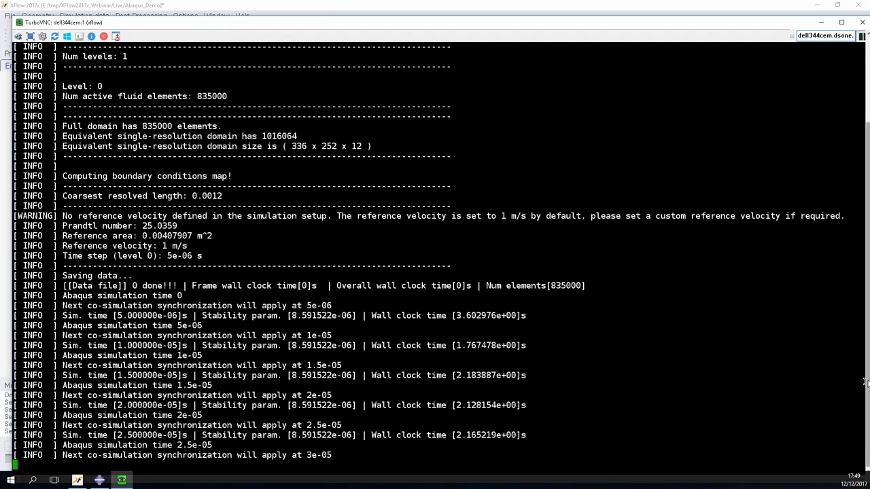
{"action": "left_click_drag", "start_coordinate": [865, 349], "coordinate": [865, 272]}
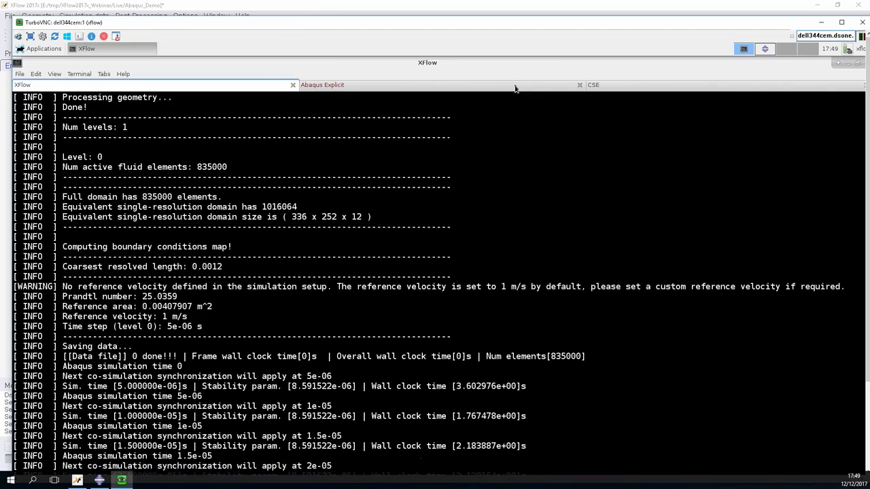
- Review the co-simulation messages and solution progress in the Abaqus Explicit terminal output
{"action": "left_click", "coordinate": [323, 85]}
{"action": "mouse_move", "coordinate": [865, 236]}
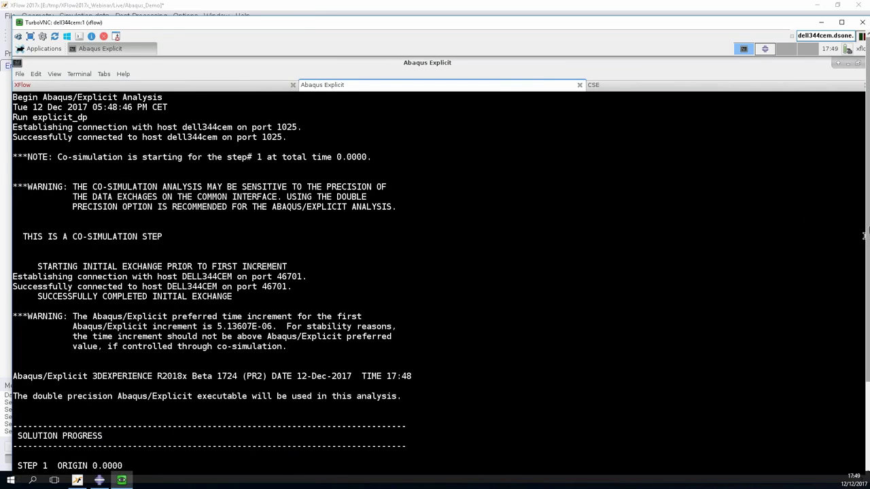
{"action": "left_click_drag", "start_coordinate": [864, 236], "coordinate": [858, 337]}
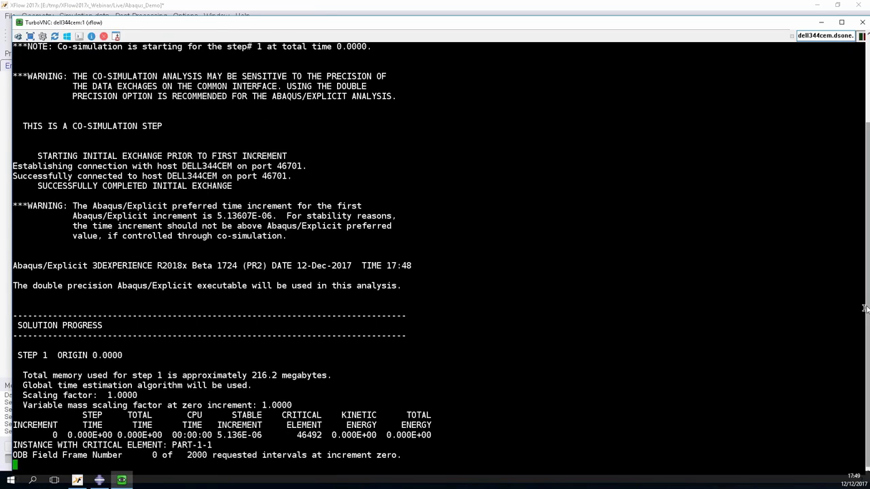
{"action": "left_click_drag", "start_coordinate": [865, 307], "coordinate": [863, 204]}
- List the working directory with ll in the CSE terminal and open FSI_II_std_css.xml in vi
{"action": "key", "text": "ctrl+Page_Down"}
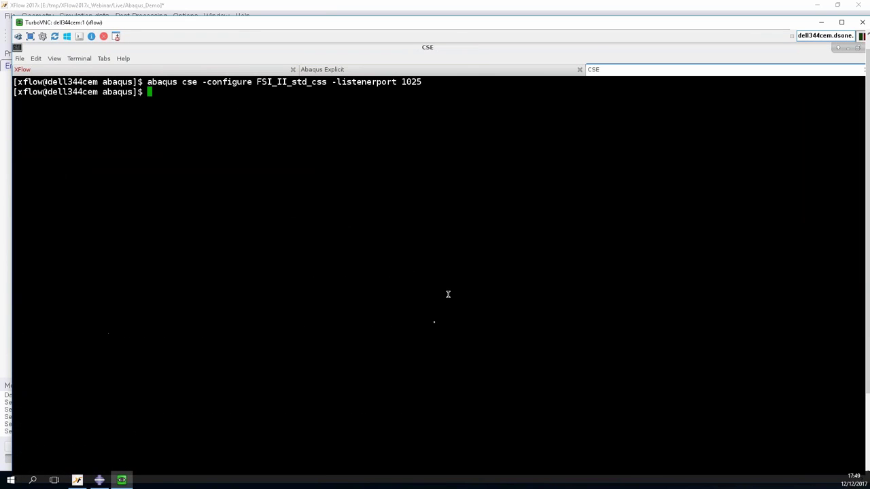
{"action": "type", "text": "ll"}
{"action": "key", "text": "Return"}
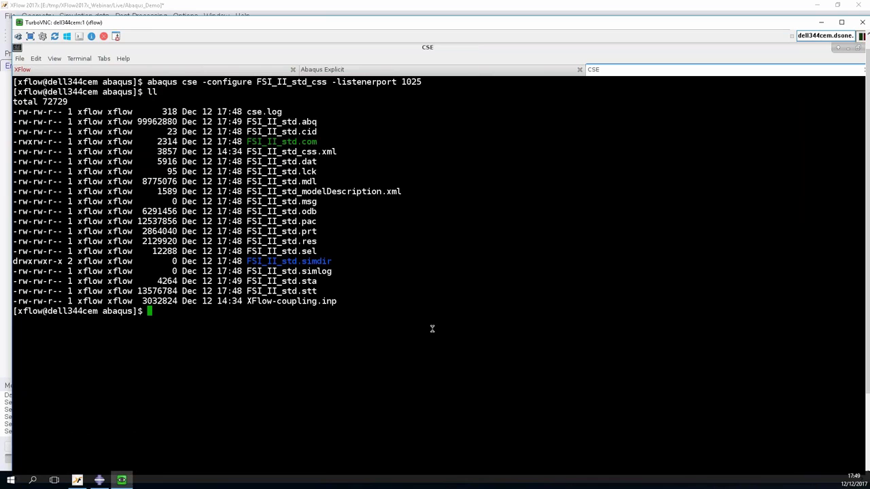
{"action": "type", "text": "vi"}
{"action": "double_click", "coordinate": [319, 151]}
{"action": "middle_click", "coordinate": [445, 198]}
{"action": "key", "text": "Return"}
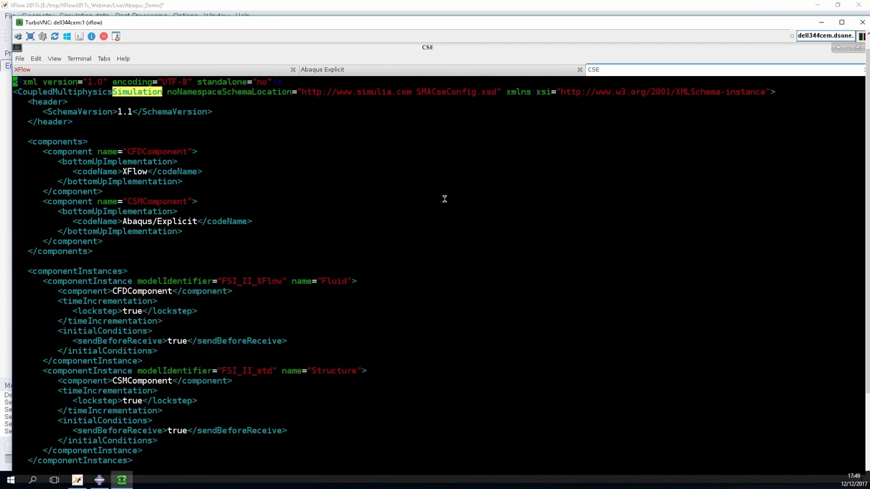
- Examine the component, connector and execution definitions in FSI_II_std_css.xml, quit vi and return to the XFlow terminal output
{"action": "scroll", "coordinate": [445, 199], "scroll_direction": "down", "scroll_amount": 20}
{"action": "scroll", "coordinate": [445, 198], "scroll_direction": "up", "scroll_amount": 10}
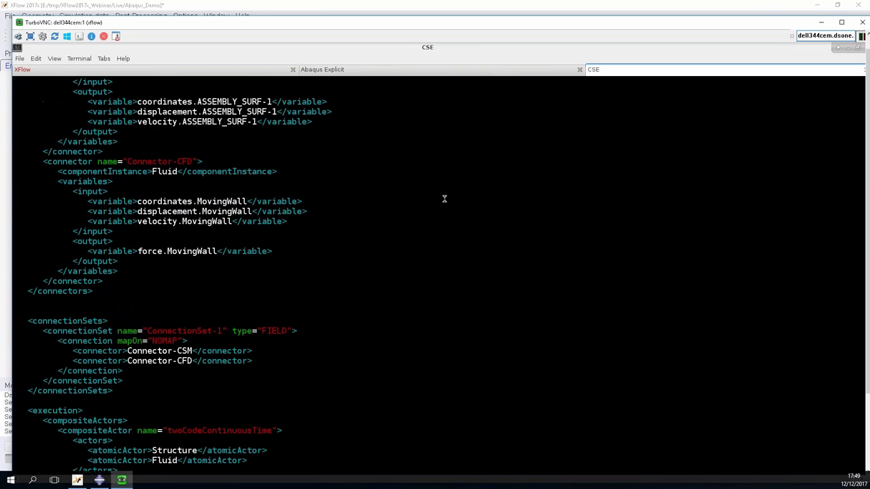
{"action": "scroll", "coordinate": [445, 198], "scroll_direction": "up", "scroll_amount": 15}
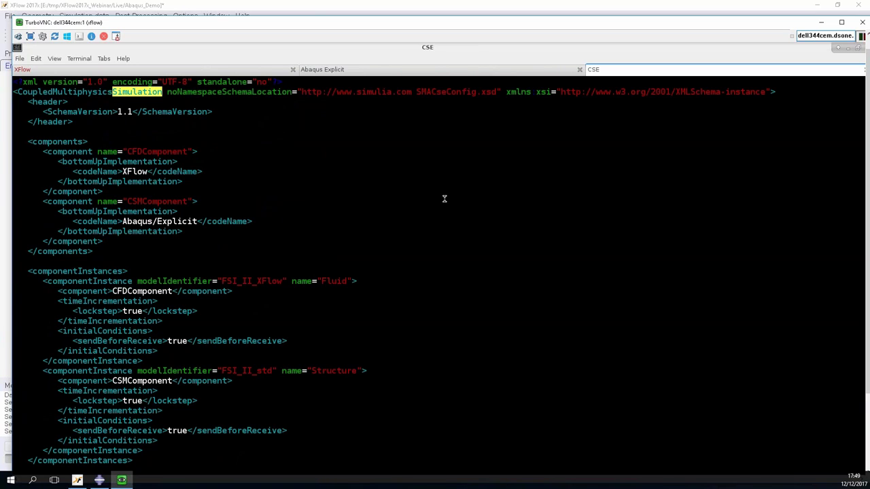
{"action": "type", "text": ":q"}
{"action": "key", "text": "Return"}
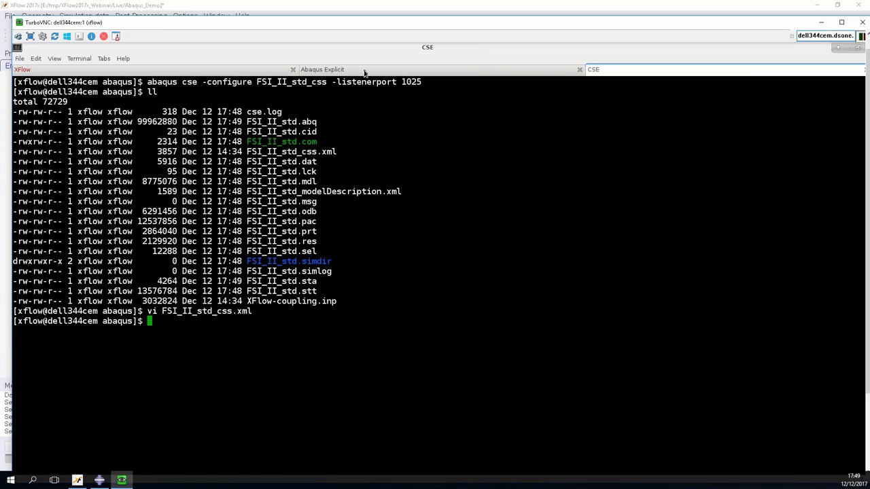
{"action": "left_click", "coordinate": [364, 73]}
{"action": "left_click", "coordinate": [271, 73]}
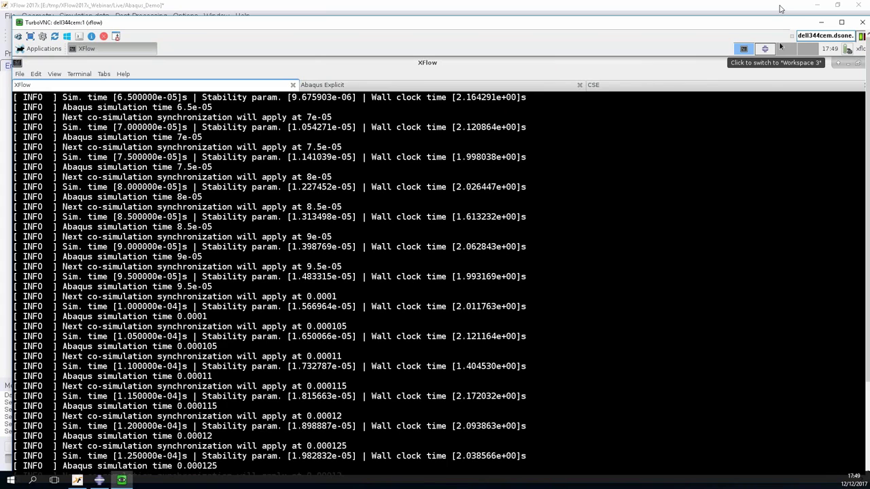
- Switch to XFlow and examine the geometry settings of the Box and bar shapes together with the whole domain
{"action": "left_click", "coordinate": [780, 8]}
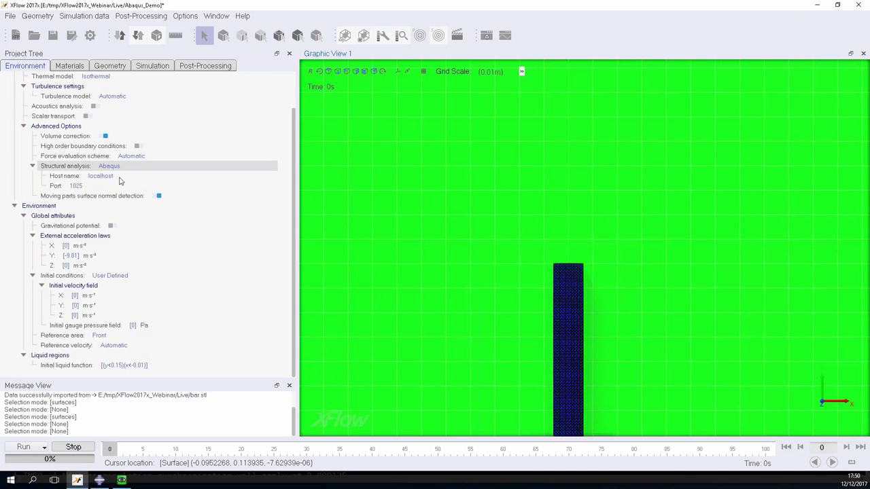
{"action": "left_click", "coordinate": [109, 66]}
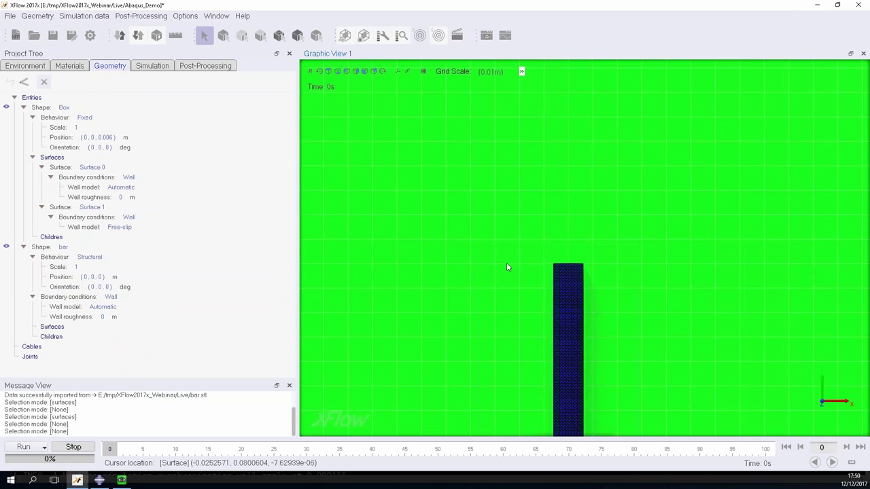
{"action": "scroll", "coordinate": [506, 267], "scroll_direction": "down", "scroll_amount": 2}
{"action": "scroll", "coordinate": [506, 267], "scroll_direction": "down", "scroll_amount": 1}
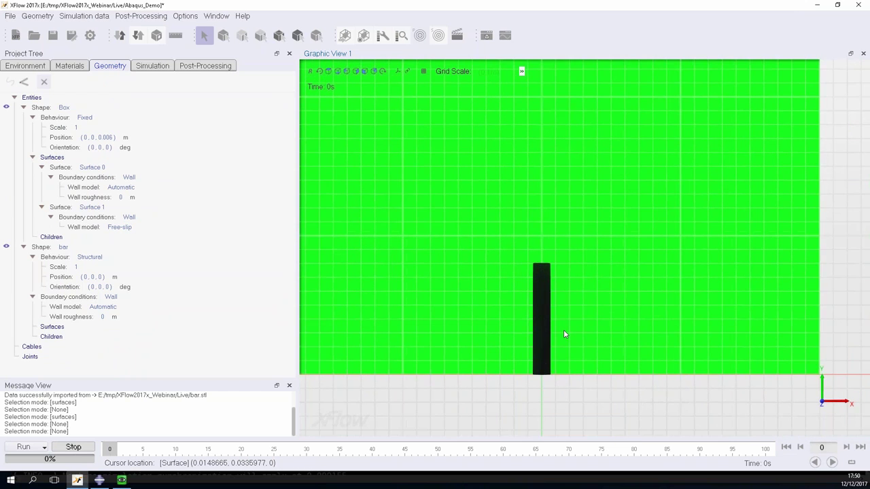
{"action": "scroll", "coordinate": [563, 330], "scroll_direction": "down", "scroll_amount": 1}
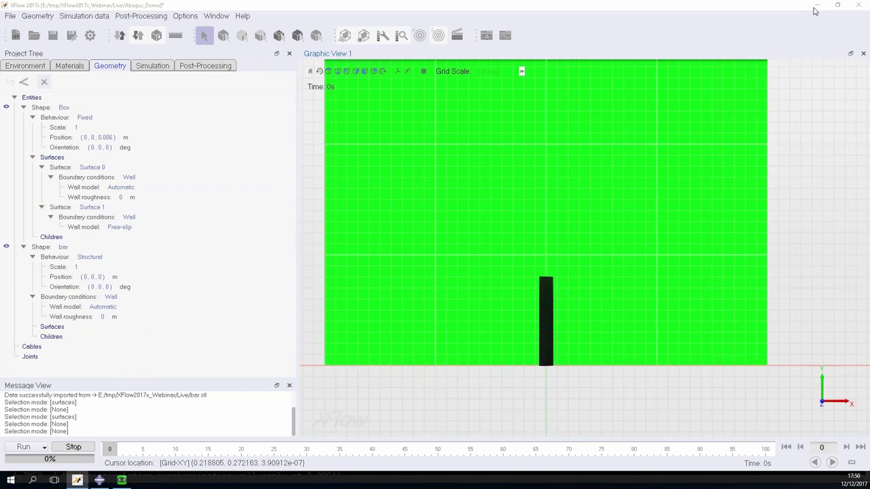
- Bring up the XFlow window holding the DEMO/Abaqus_Demo project full screen, enlarge its graphic view and frame the bar at an angle
{"action": "left_click", "coordinate": [815, 8]}
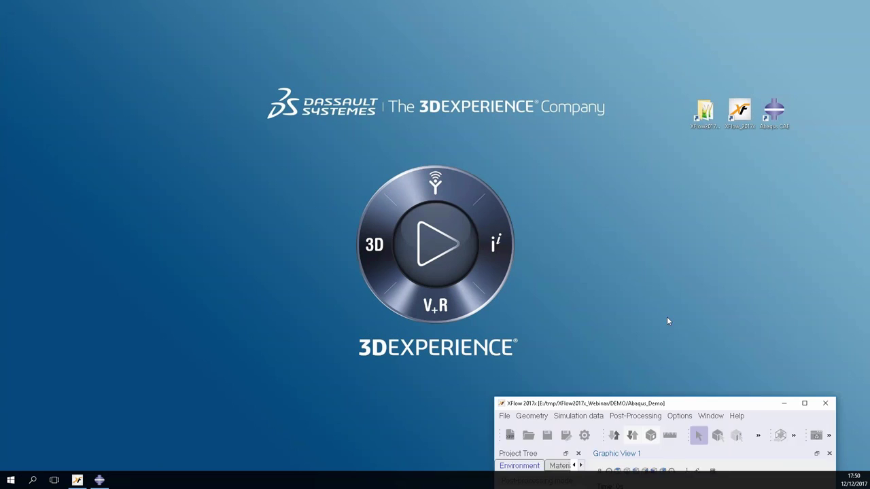
{"action": "left_click_drag", "start_coordinate": [667, 404], "coordinate": [591, 1]}
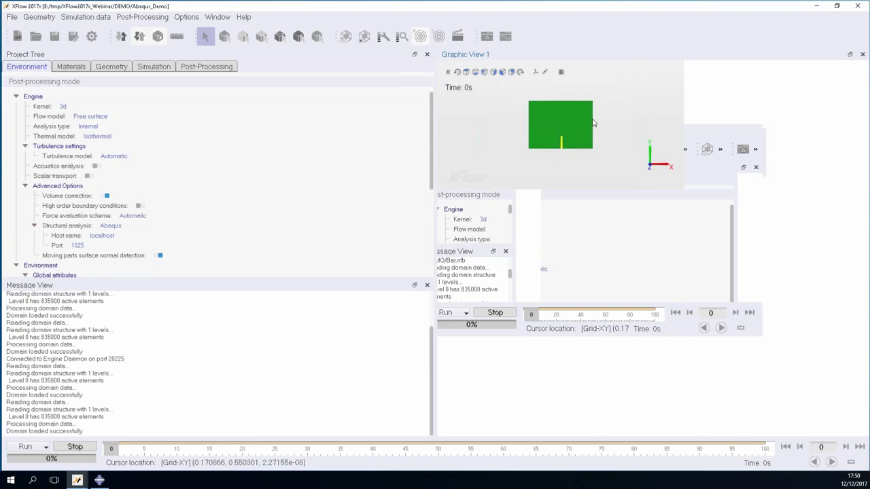
{"action": "left_click_drag", "start_coordinate": [437, 203], "coordinate": [277, 204]}
{"action": "scroll", "coordinate": [324, 280], "scroll_direction": "up", "scroll_amount": 5}
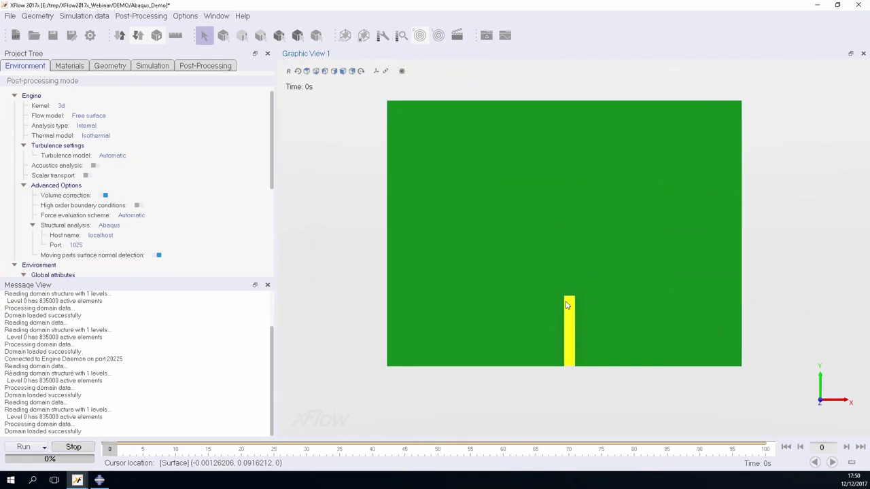
{"action": "scroll", "coordinate": [325, 280], "scroll_direction": "down", "scroll_amount": 1}
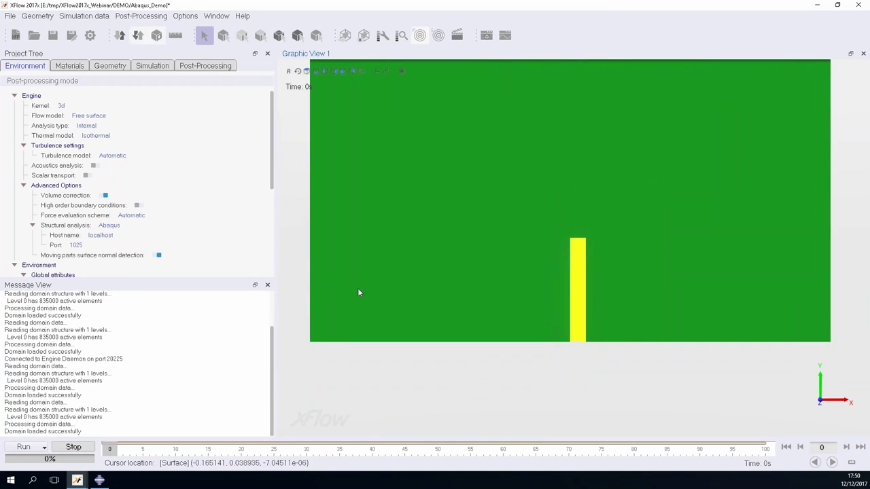
{"action": "left_click_drag", "start_coordinate": [383, 303], "coordinate": [433, 240]}
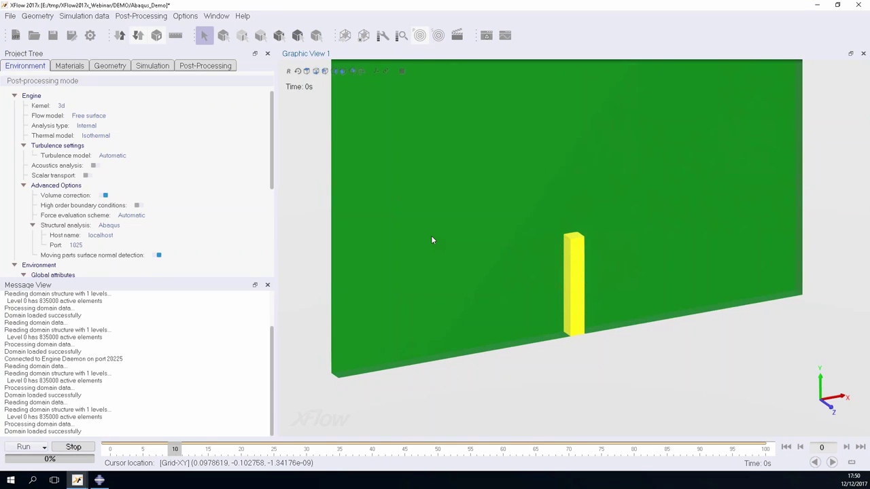
- Open the post-processing settings, load result frame 10 and display the mesh lines on the bar
{"action": "left_click", "coordinate": [208, 68]}
{"action": "scroll", "coordinate": [596, 257], "scroll_direction": "up", "scroll_amount": 1}
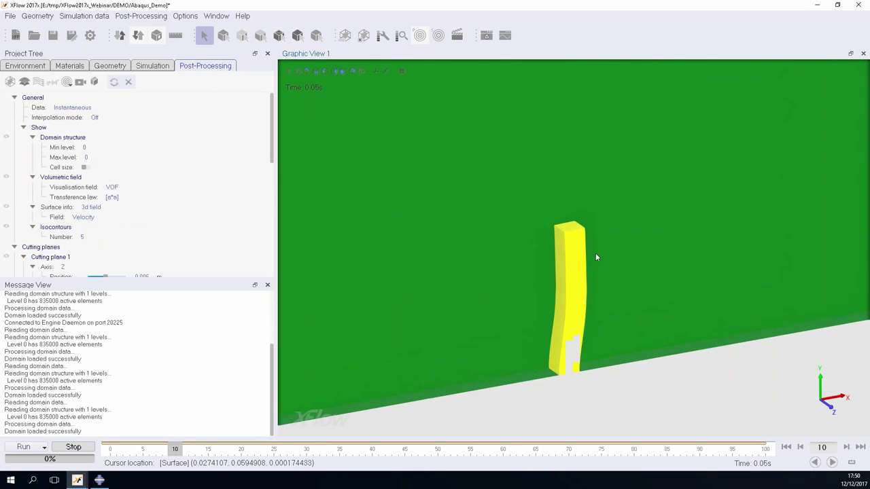
{"action": "scroll", "coordinate": [596, 257], "scroll_direction": "up", "scroll_amount": 1}
{"action": "right_click", "coordinate": [580, 263]}
{"action": "left_click", "coordinate": [734, 317]}
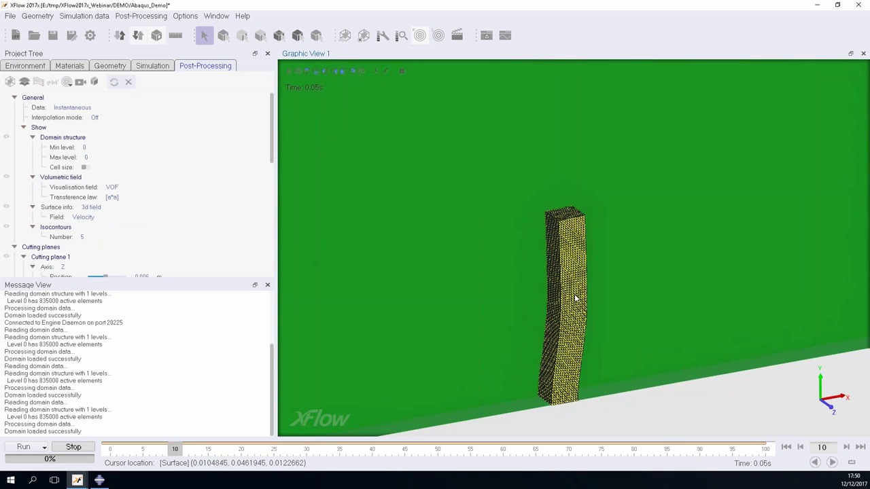
- Make Cutting plane 1 visible to show the vorticity field across the whole domain
{"action": "scroll", "coordinate": [142, 206], "scroll_direction": "down", "scroll_amount": 3}
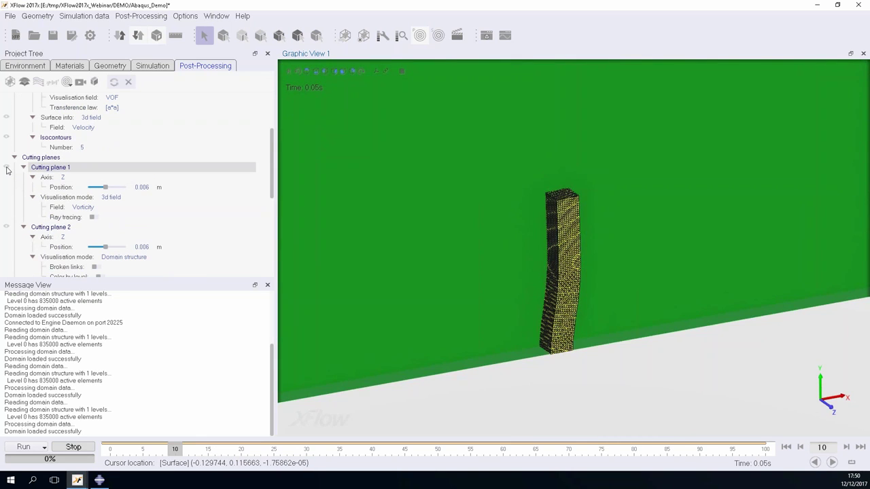
{"action": "left_click", "coordinate": [6, 168]}
{"action": "key", "text": "r"}
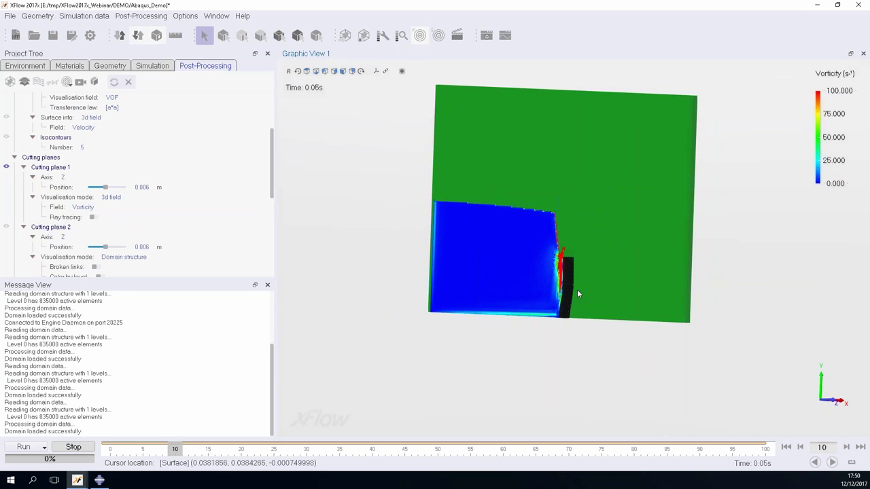
{"action": "left_click_drag", "start_coordinate": [577, 293], "coordinate": [598, 291]}
- Change the colour gradient of the vorticity colour bar to Blue to white
{"action": "right_click", "coordinate": [814, 116]}
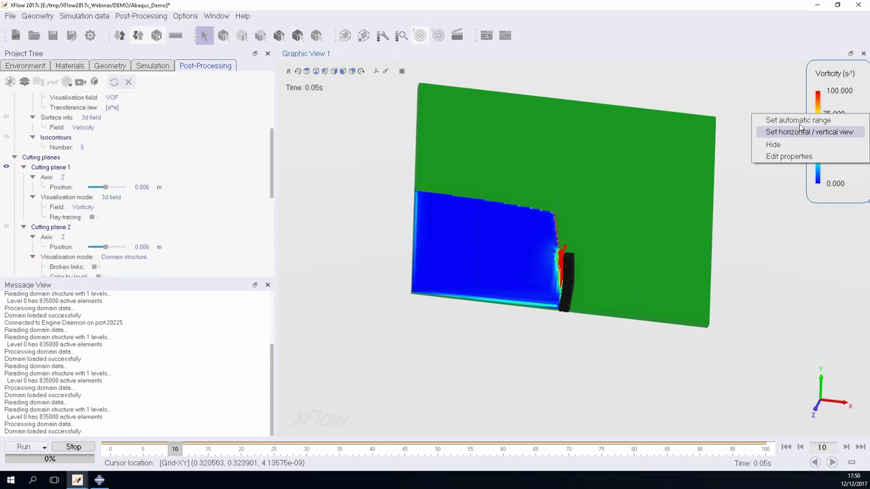
{"action": "left_click", "coordinate": [791, 156]}
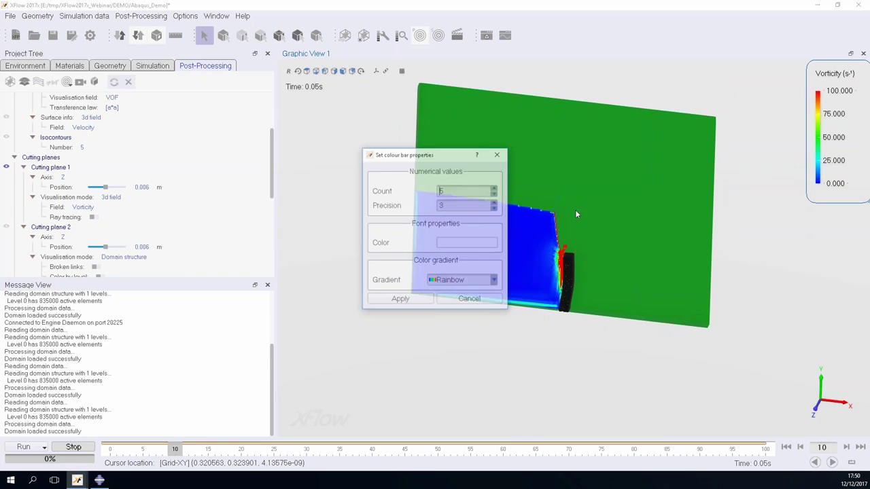
{"action": "left_click", "coordinate": [460, 280]}
{"action": "left_click", "coordinate": [449, 306]}
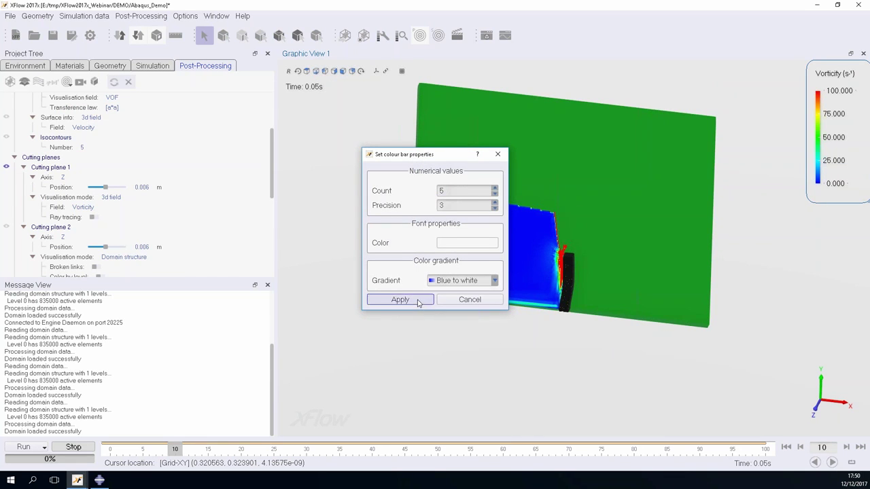
{"action": "left_click", "coordinate": [400, 300]}
- Load result frame 37 and inspect the water flow over the deflected bar from several angles
{"action": "scroll", "coordinate": [580, 281], "scroll_direction": "up", "scroll_amount": 5}
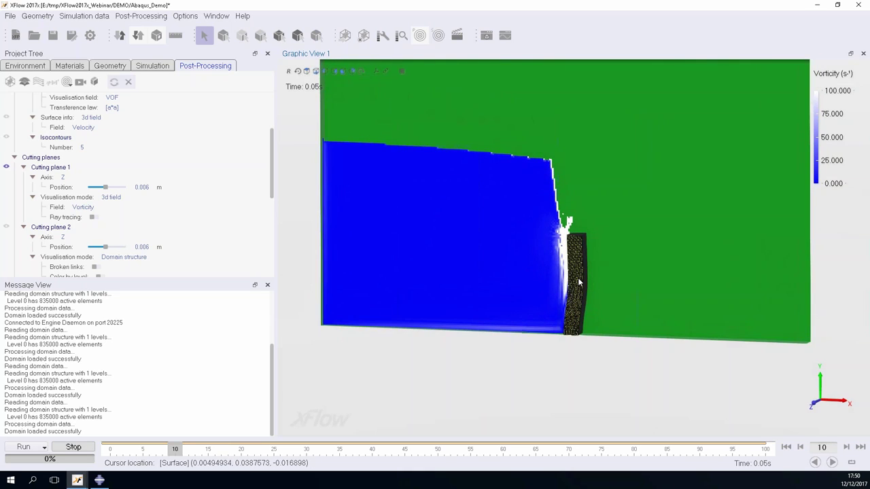
{"action": "left_click_drag", "start_coordinate": [579, 281], "coordinate": [564, 326]}
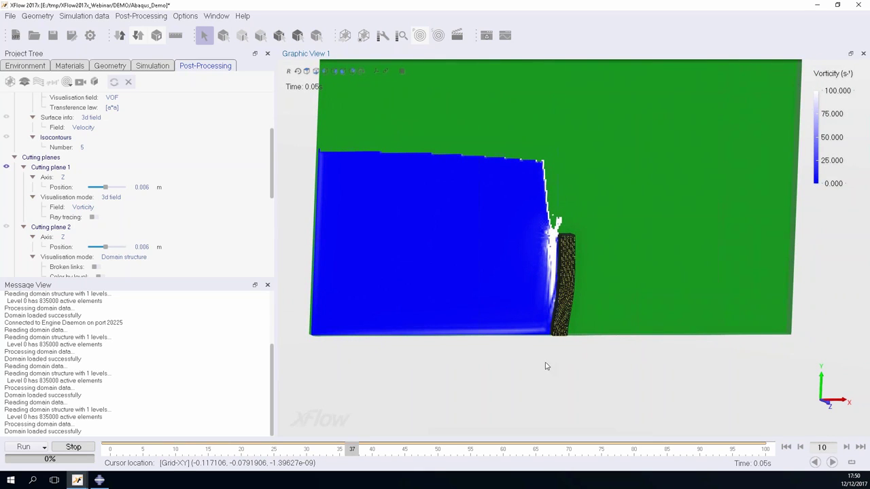
{"action": "left_click", "coordinate": [352, 452]}
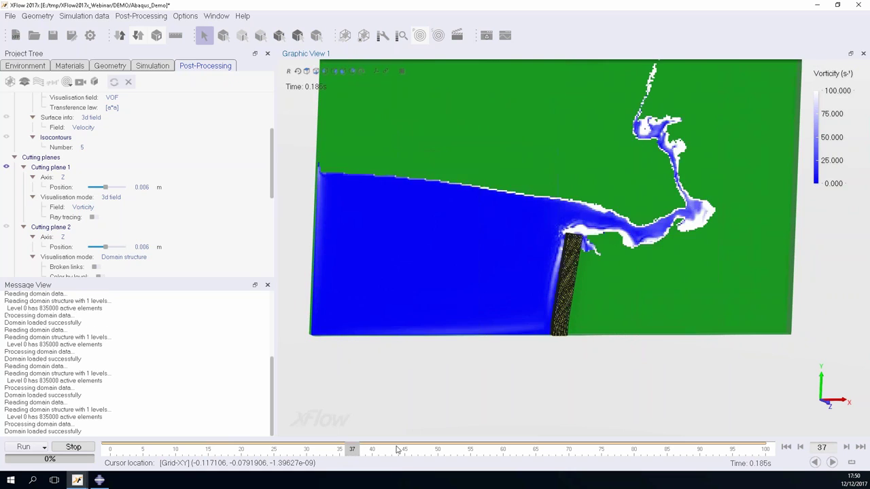
{"action": "left_click_drag", "start_coordinate": [590, 341], "coordinate": [574, 316]}
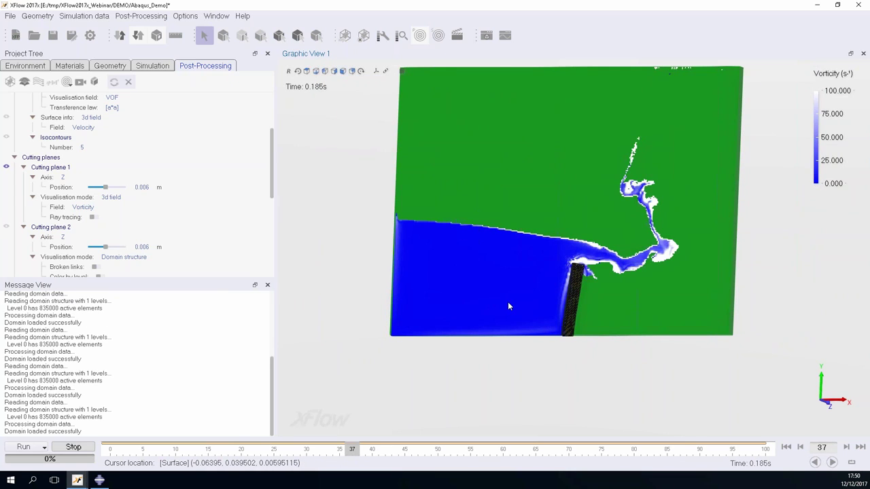
{"action": "left_click_drag", "start_coordinate": [508, 306], "coordinate": [589, 313]}
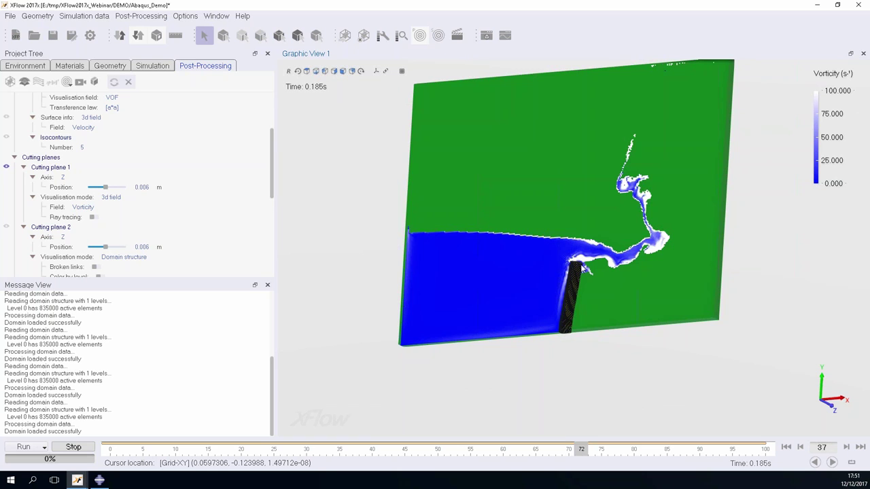
- Load result frame 72 and inspect the bar's deflection and the overflowing water up close and across the domain
{"action": "scroll", "coordinate": [582, 269], "scroll_direction": "up", "scroll_amount": 5}
{"action": "scroll", "coordinate": [556, 264], "scroll_direction": "up", "scroll_amount": 3}
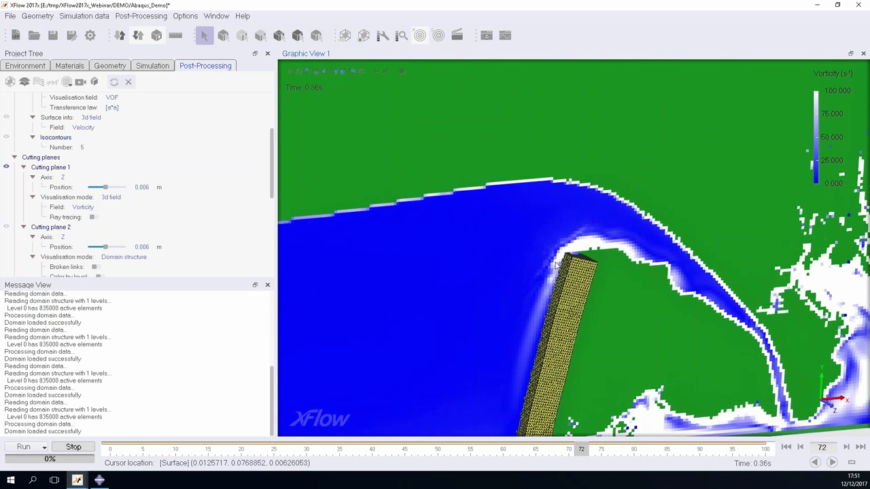
{"action": "scroll", "coordinate": [556, 297], "scroll_direction": "down", "scroll_amount": 2}
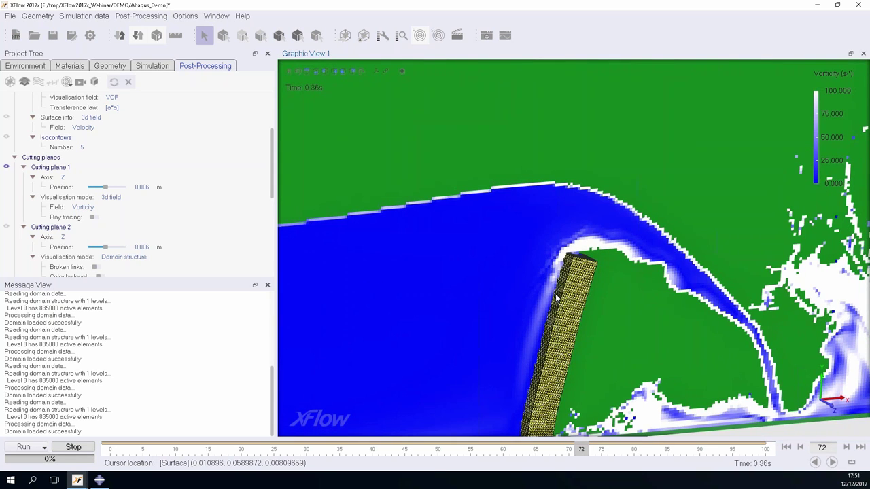
{"action": "scroll", "coordinate": [556, 297], "scroll_direction": "up", "scroll_amount": 3}
{"action": "scroll", "coordinate": [559, 281], "scroll_direction": "down", "scroll_amount": 6}
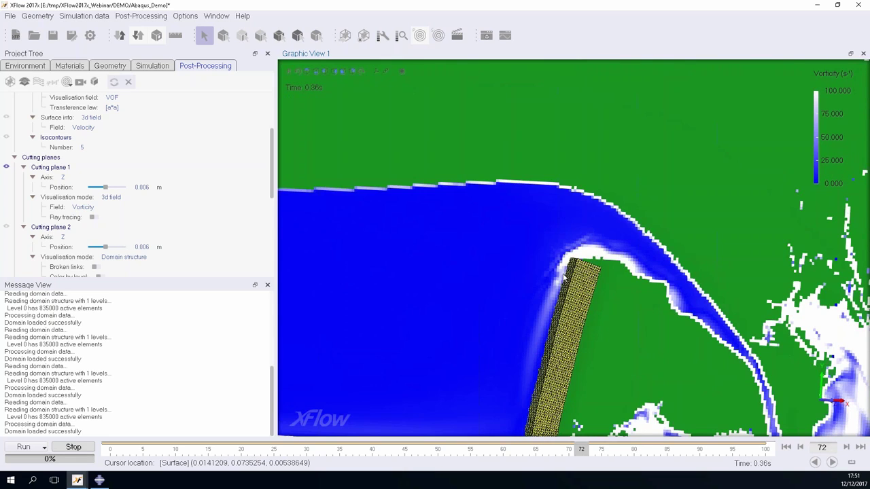
{"action": "left_click_drag", "start_coordinate": [563, 275], "coordinate": [632, 306]}
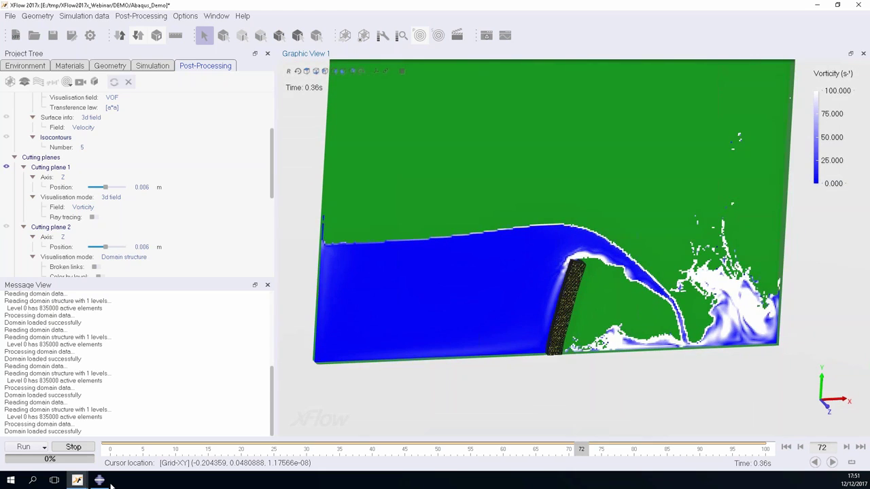
- Switch to the remote Abaqus/CAE session, review the bar's animated Mises stress results in FSI_II_std.odb, stop the animation and minimize the session
{"action": "left_click", "coordinate": [107, 481]}
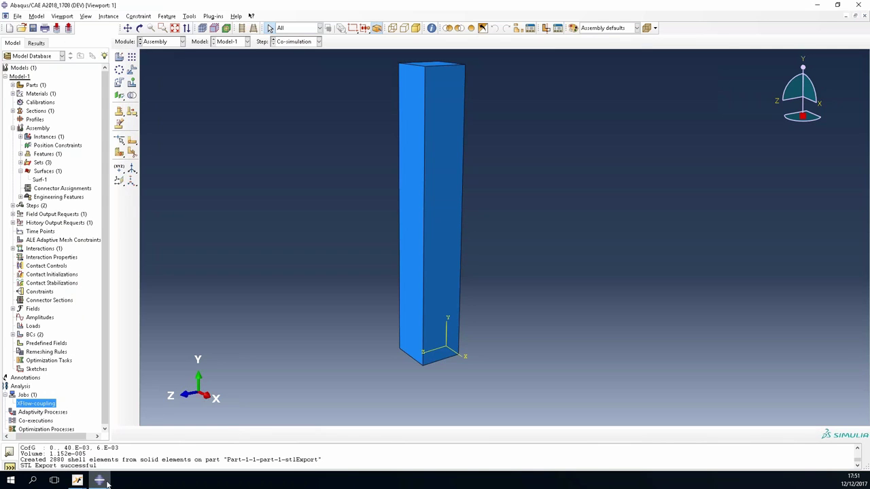
{"action": "left_click", "coordinate": [106, 483]}
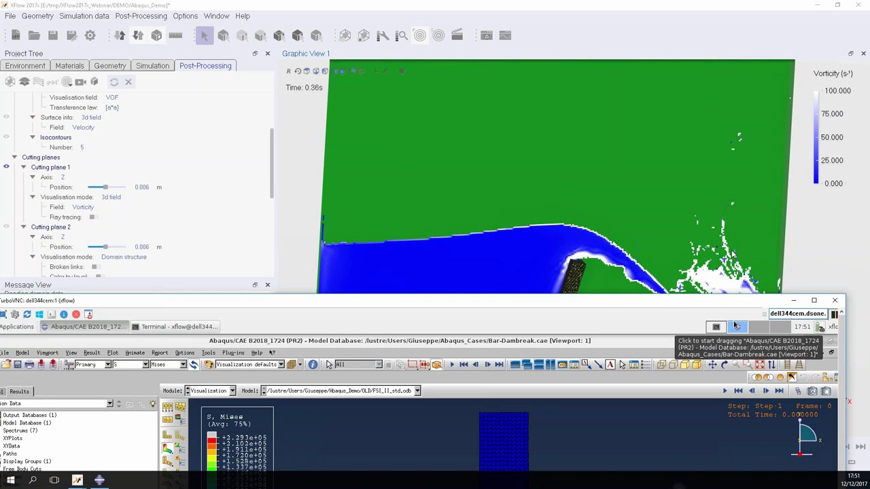
{"action": "left_click_drag", "start_coordinate": [743, 300], "coordinate": [757, 10]}
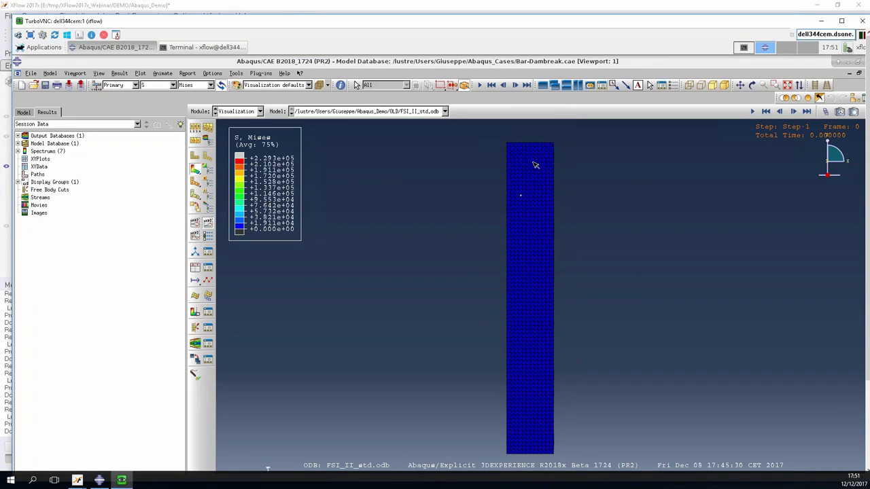
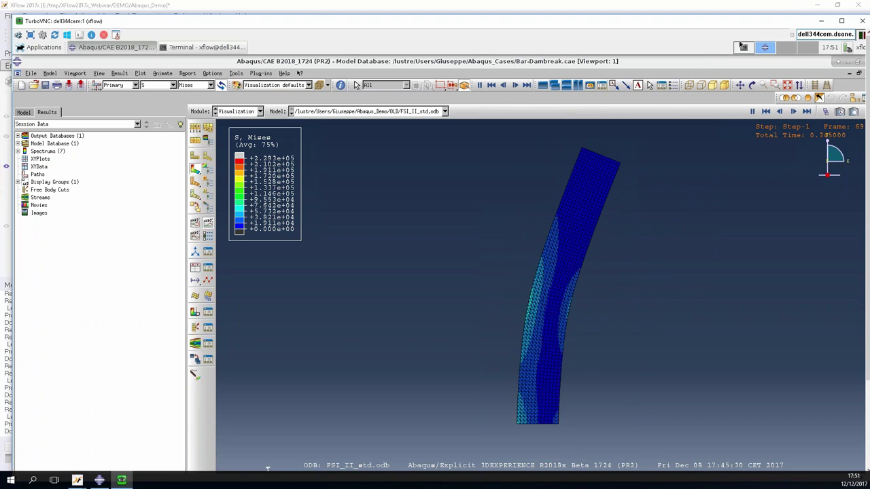
{"action": "left_click", "coordinate": [754, 112]}
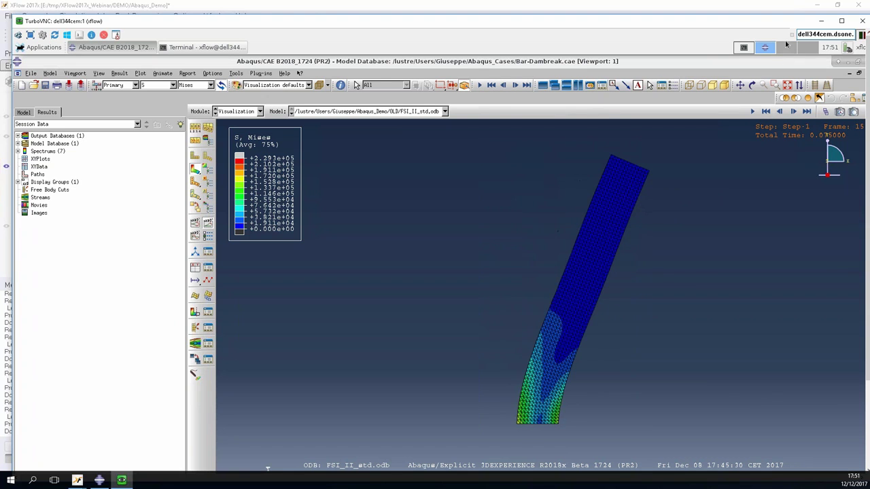
{"action": "left_click", "coordinate": [821, 21]}
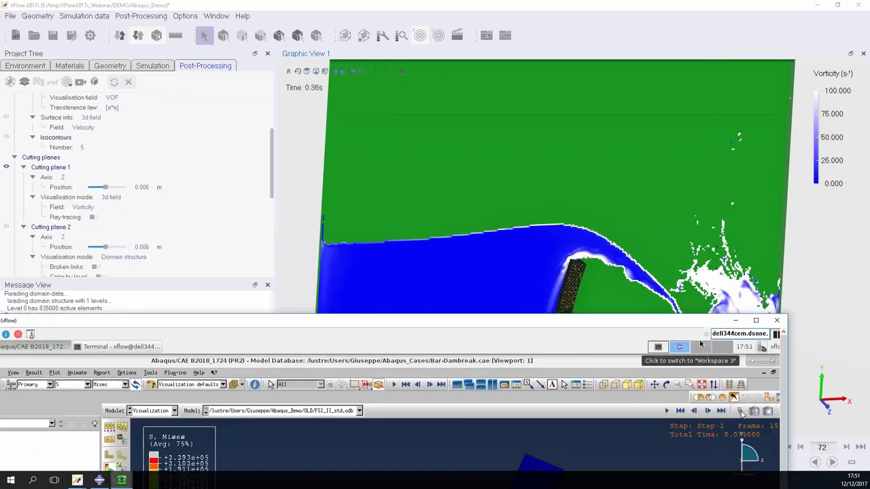
- Examine the deflected bar at frame 72 in XFlow once more and minimize the XFlow window to the desktop
{"action": "scroll", "coordinate": [577, 300], "scroll_direction": "up", "scroll_amount": 5}
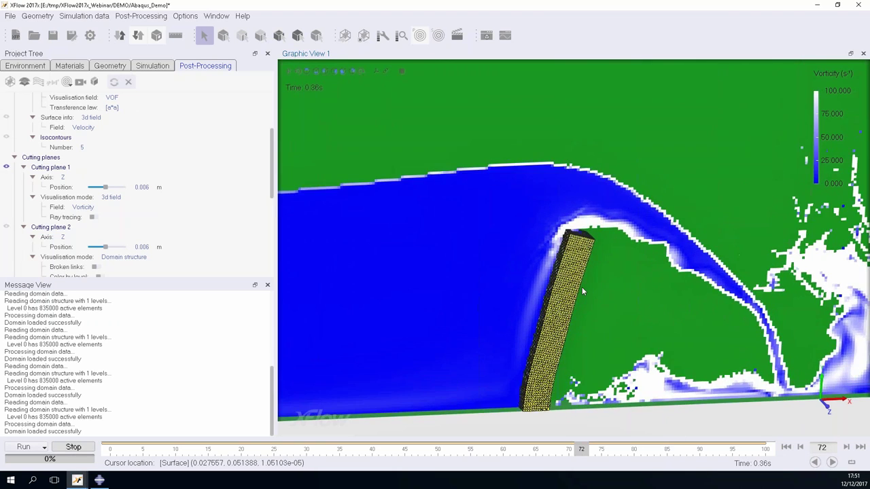
{"action": "scroll", "coordinate": [582, 287], "scroll_direction": "down", "scroll_amount": 5}
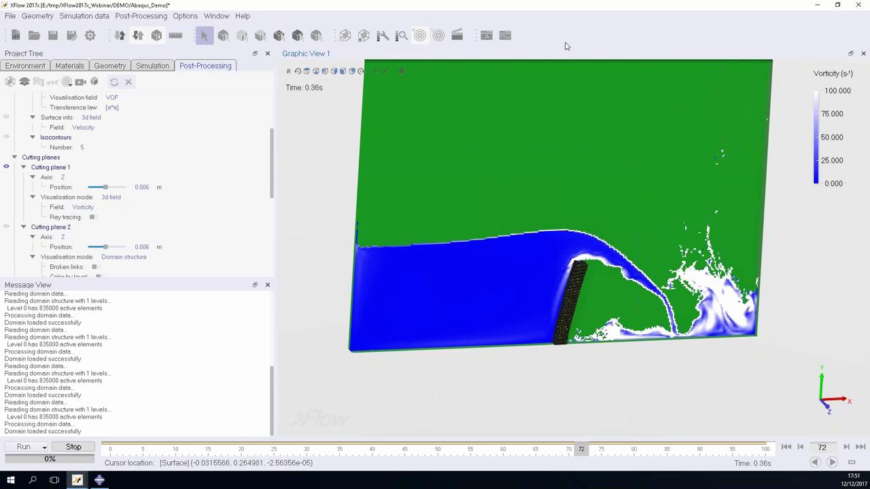
{"action": "double_click", "coordinate": [581, 12]}
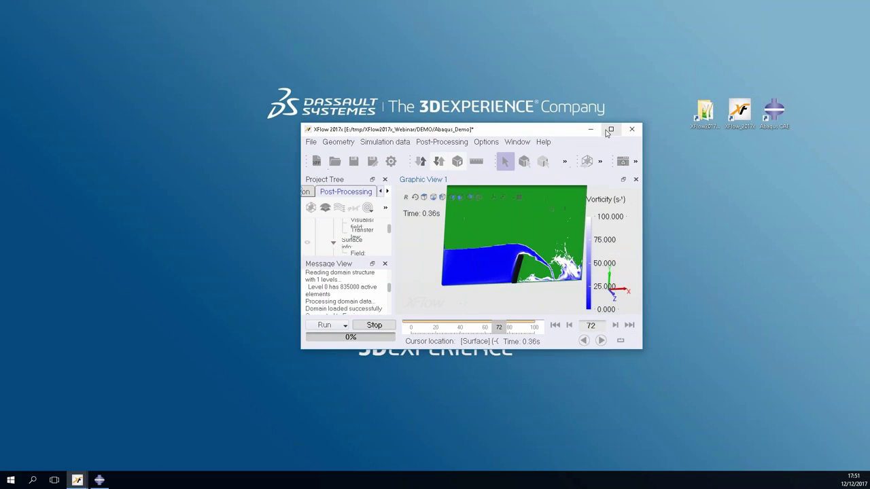
{"action": "left_click", "coordinate": [590, 129]}
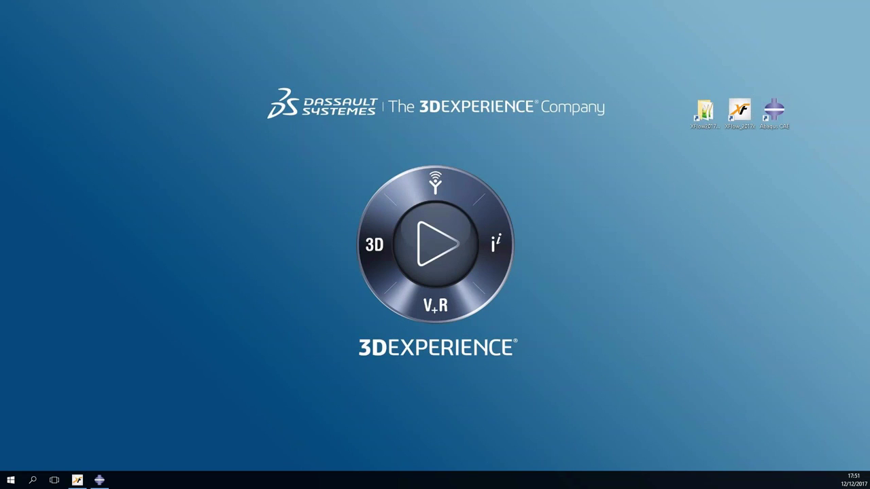